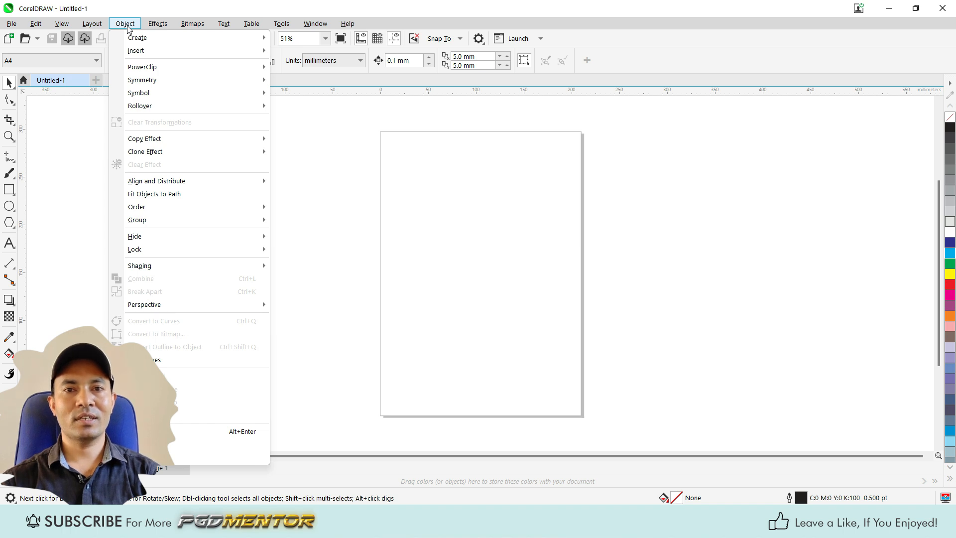
mouse_move(137, 34)
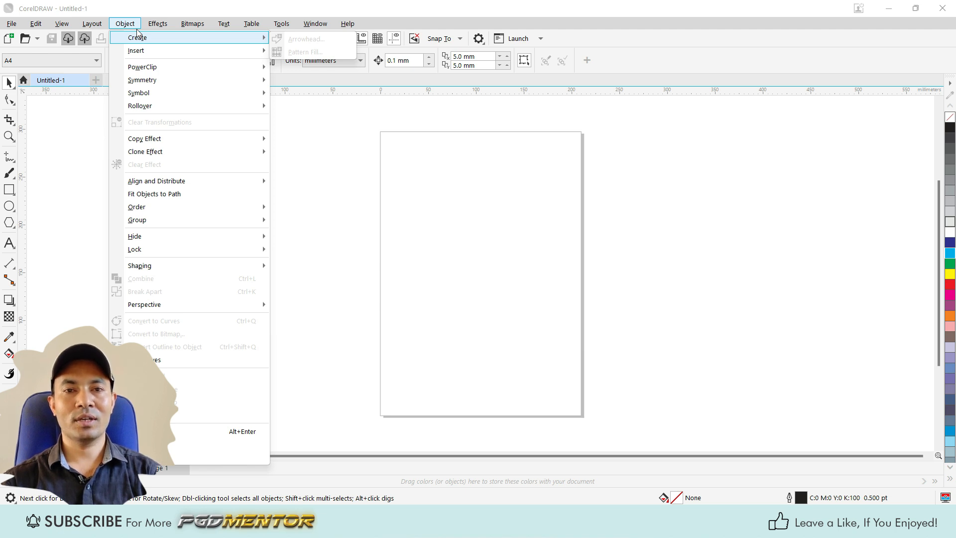
click(308, 175)
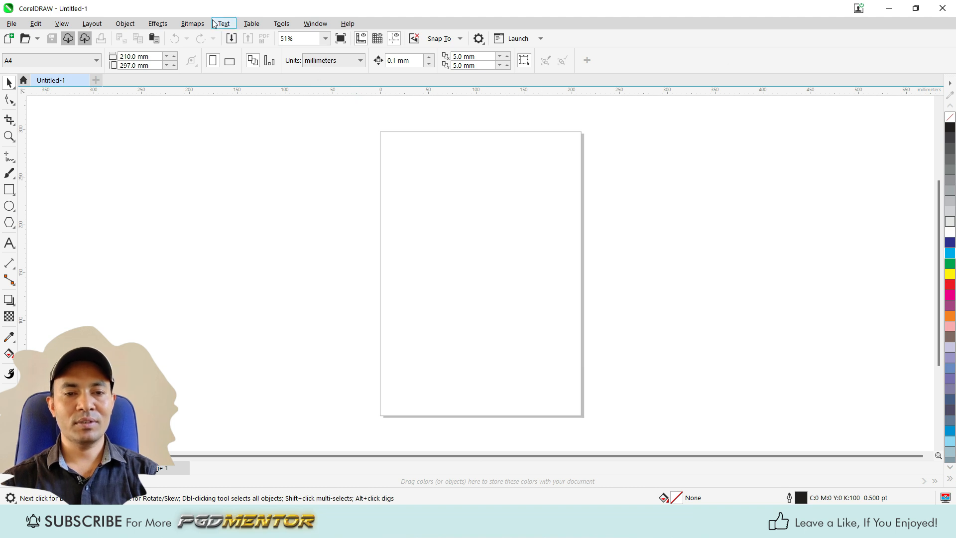
click(9, 189)
drag(399, 178, 485, 254)
key(space)
drag(430, 206, 465, 204)
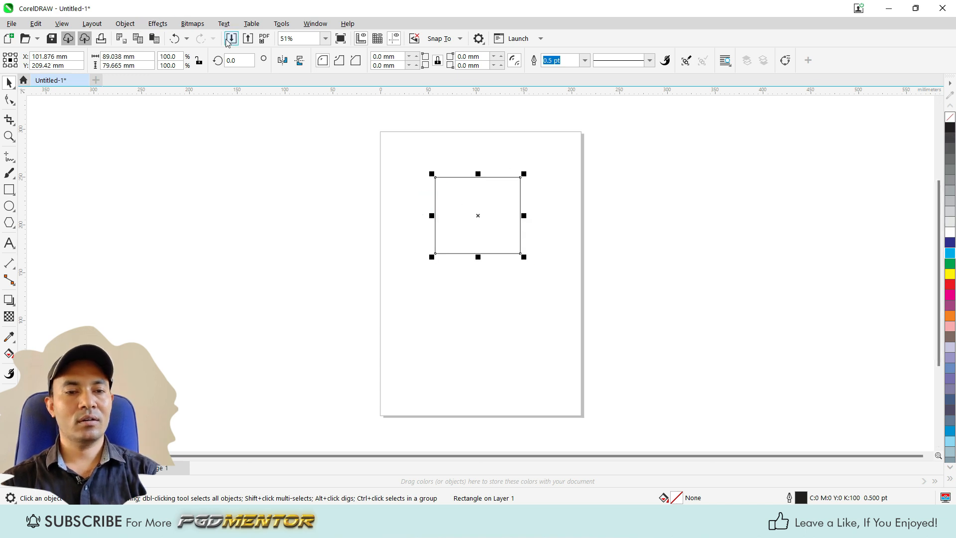
click(154, 23)
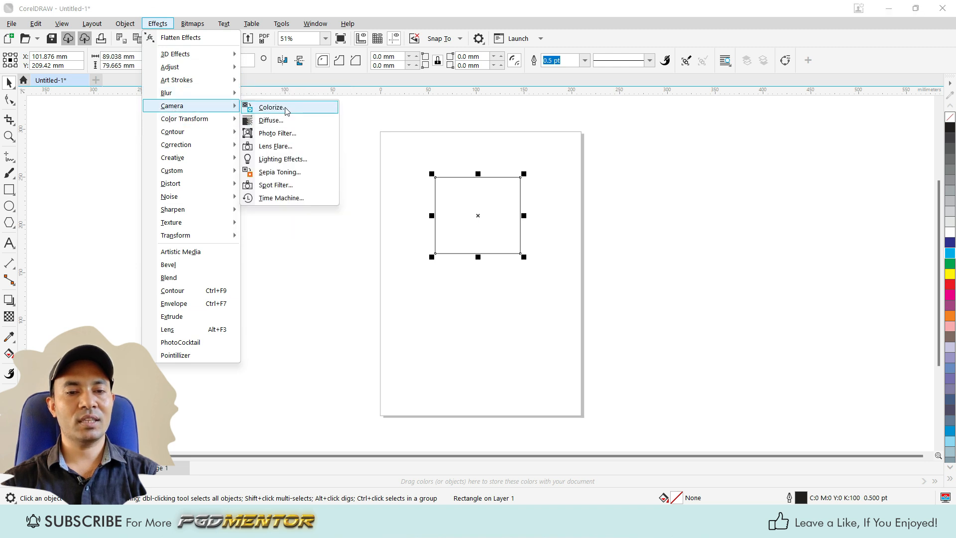
click(388, 117)
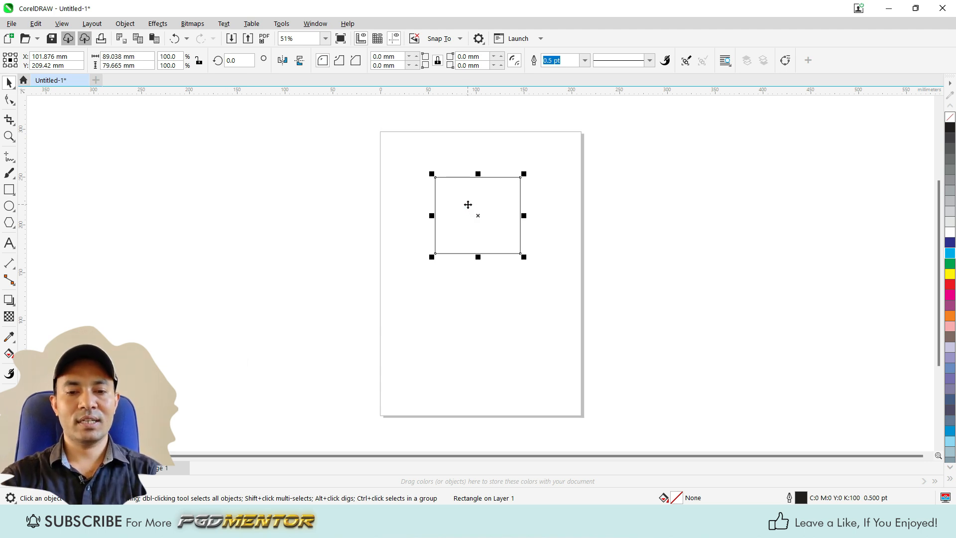
key(Delete)
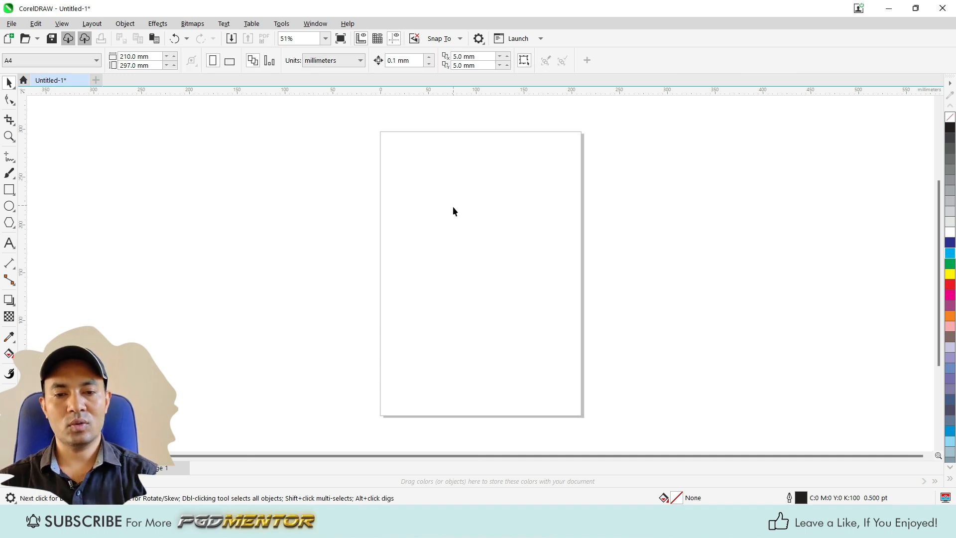
Step: Copy the black-and-white portrait photo from outside the drawing and paste it onto the page
click(888, 8)
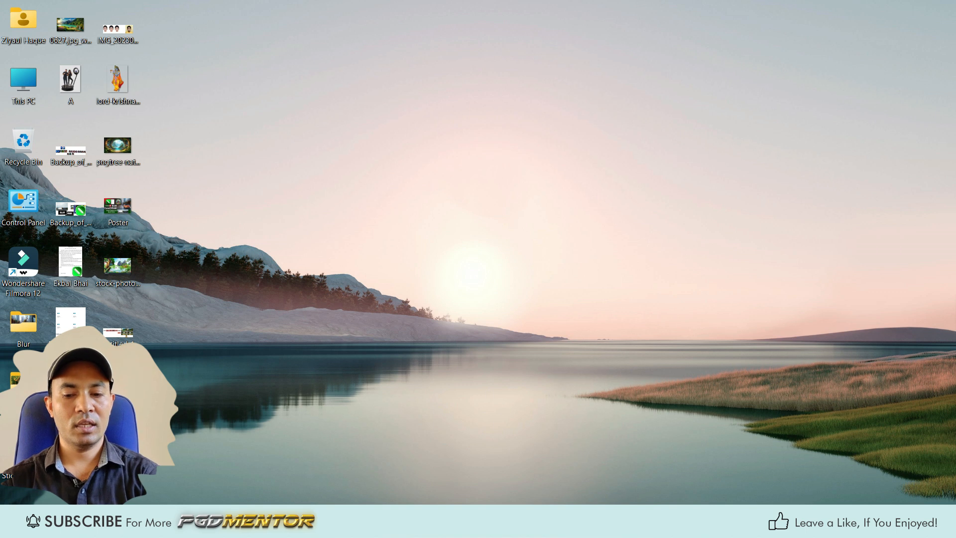
click(618, 521)
key(ctrl+v)
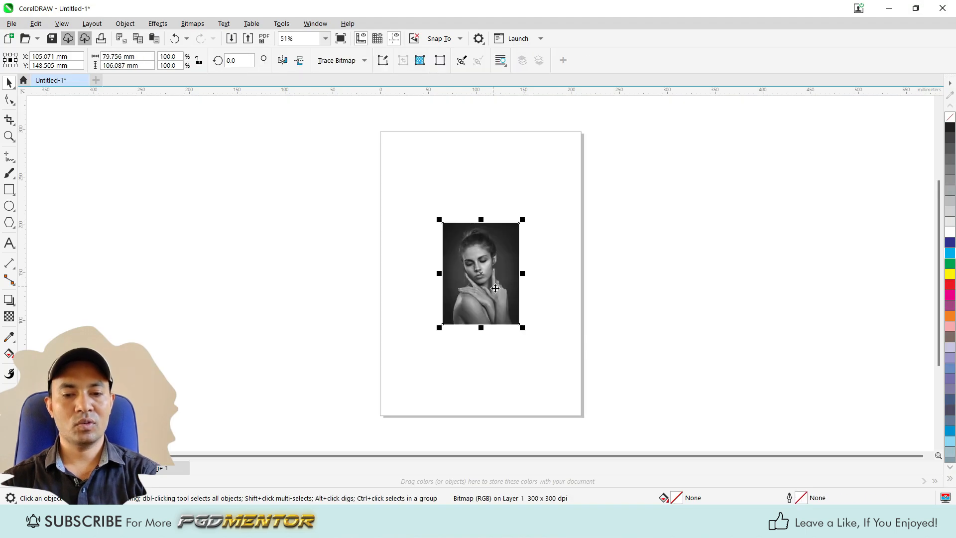
scroll(498, 283, up, 1)
scroll(498, 273, up, 1)
scroll(498, 273, down, 2)
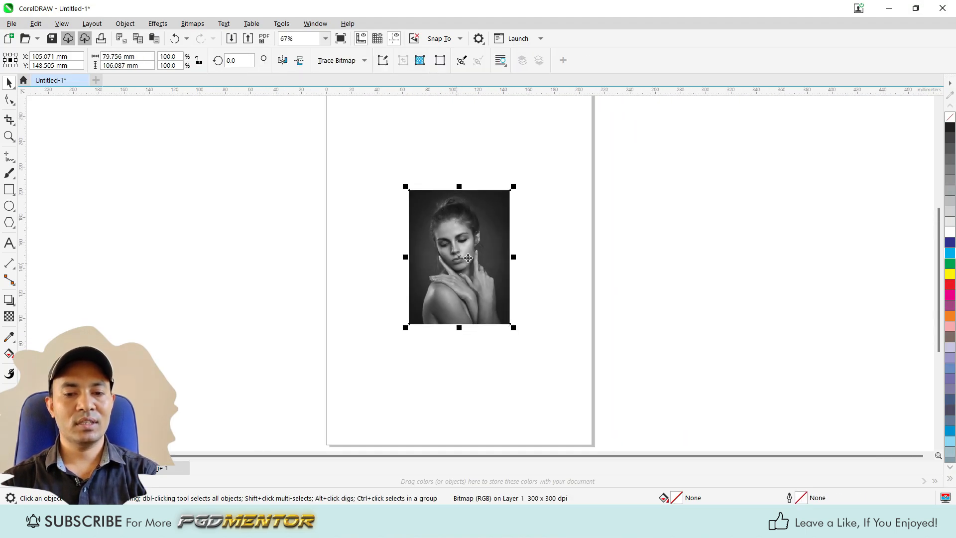
scroll(453, 267, up, 2)
scroll(476, 247, up, 2)
scroll(324, 258, down, 2)
scroll(319, 269, up, 1)
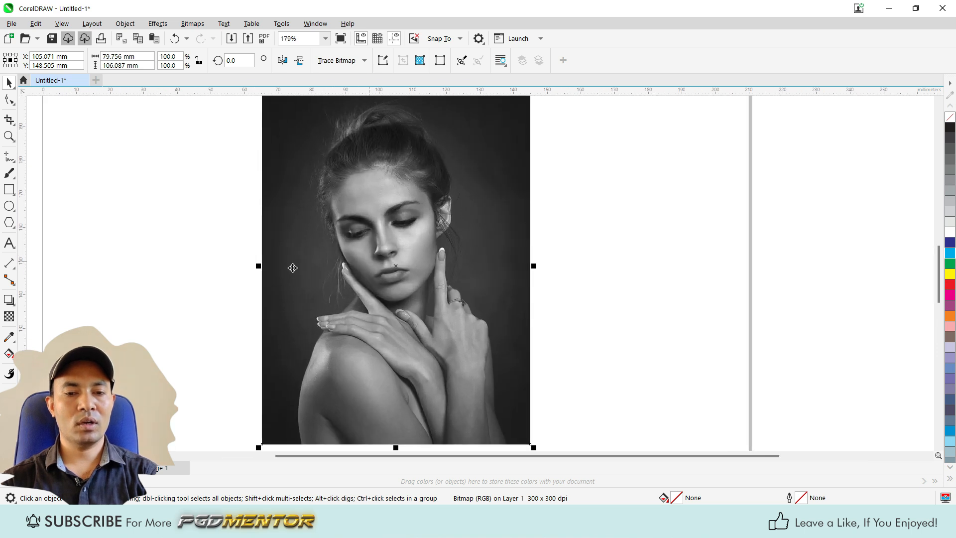
Step: Apply the Colorize camera effect to the portrait photo with hue 0 and saturation 32
click(157, 23)
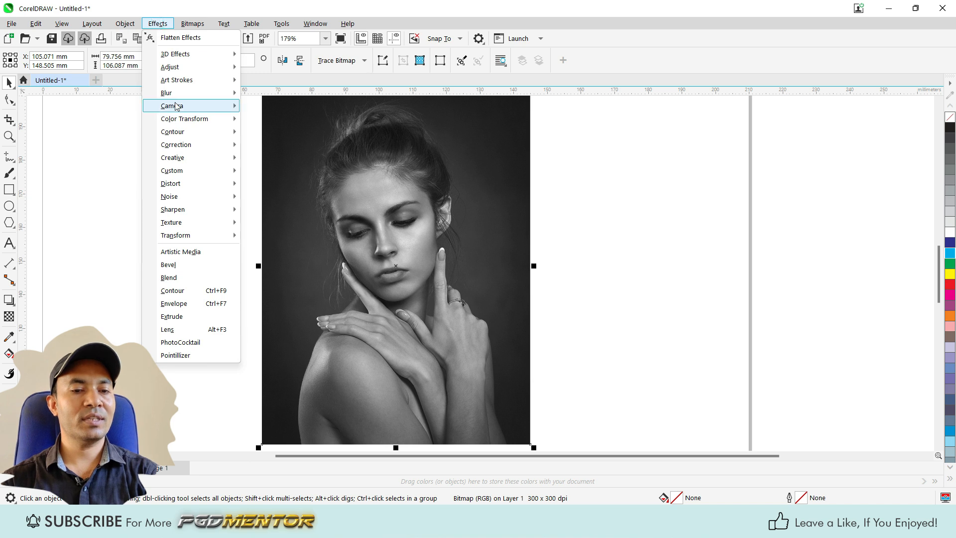
mouse_move(181, 107)
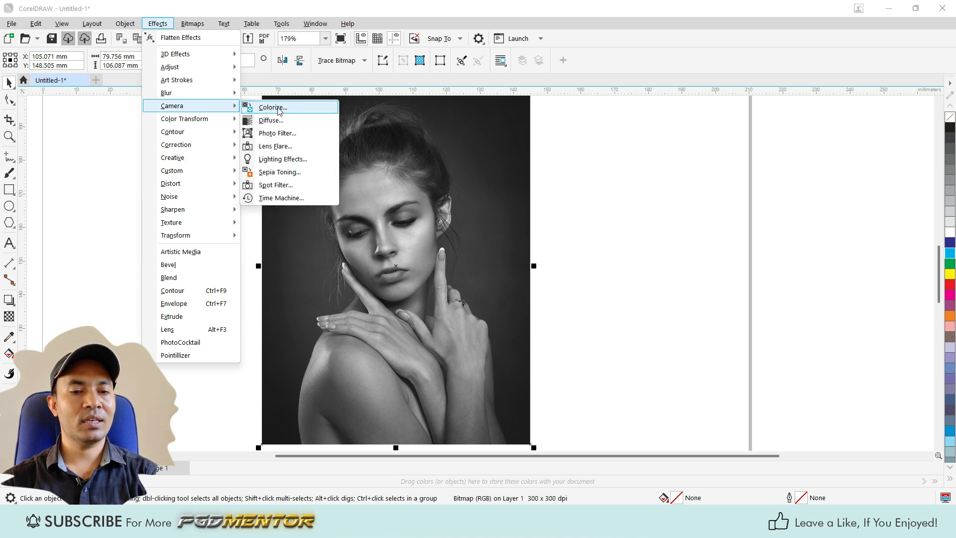
click(278, 109)
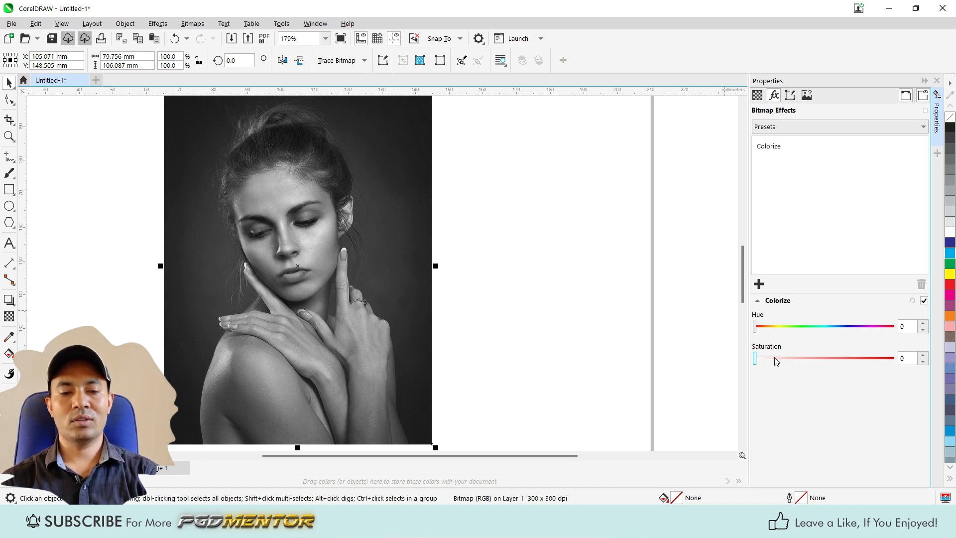
drag(757, 357, 811, 356)
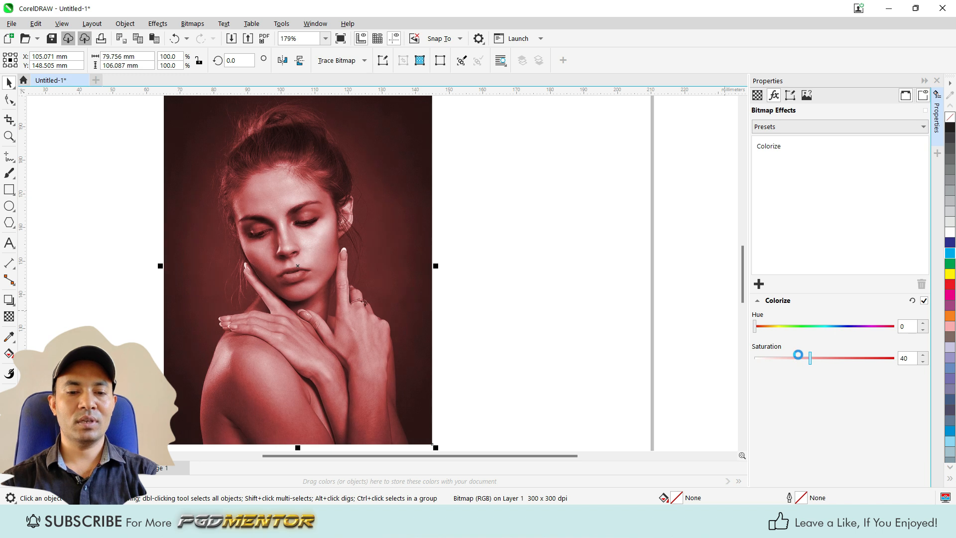
mouse_move(797, 355)
mouse_down()
mouse_move(779, 357)
mouse_move(799, 358)
mouse_up()
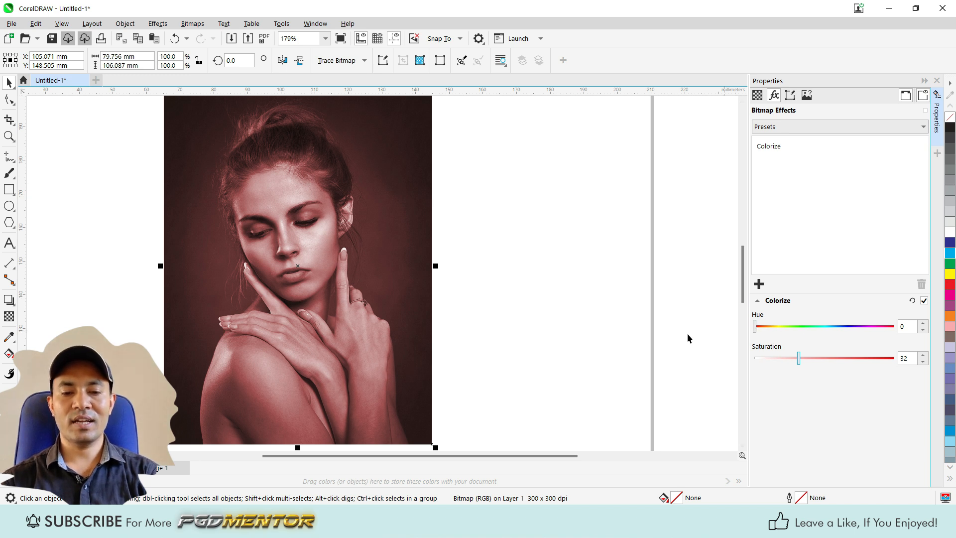
mouse_move(755, 326)
mouse_down()
mouse_move(893, 326)
mouse_move(750, 330)
mouse_up()
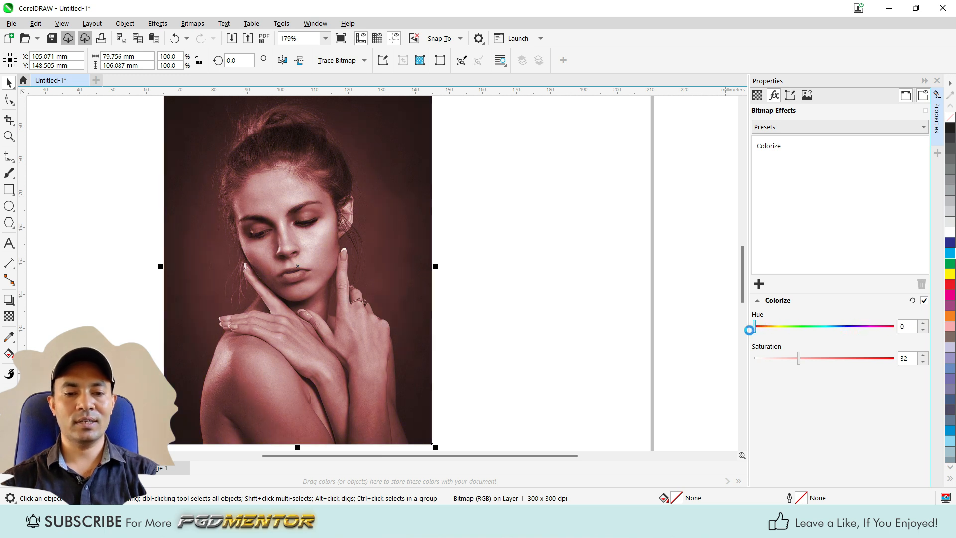
Step: Scale the colorized portrait down to about 60 mm wide and move it to the page's upper-right corner
scroll(505, 223, down, 2)
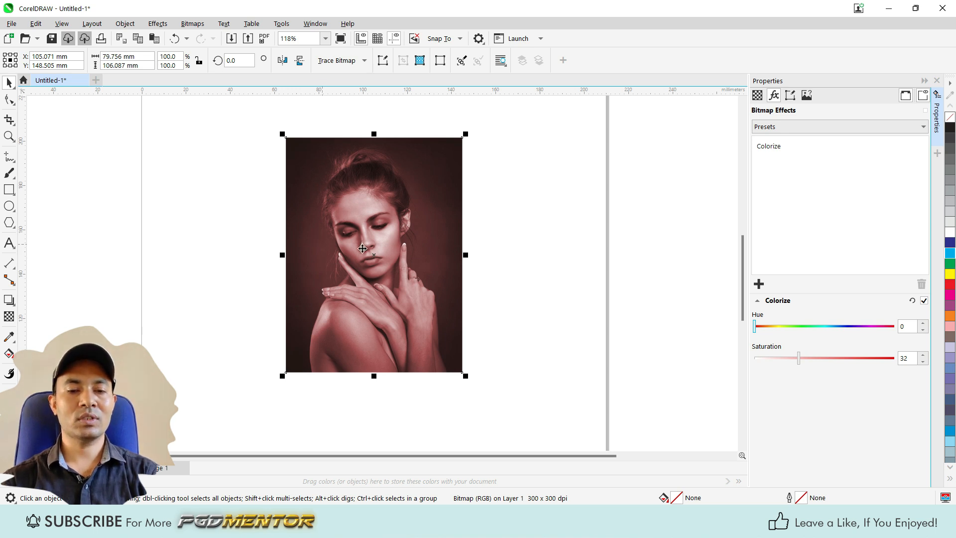
click(497, 222)
click(313, 209)
scroll(429, 279, down, 3)
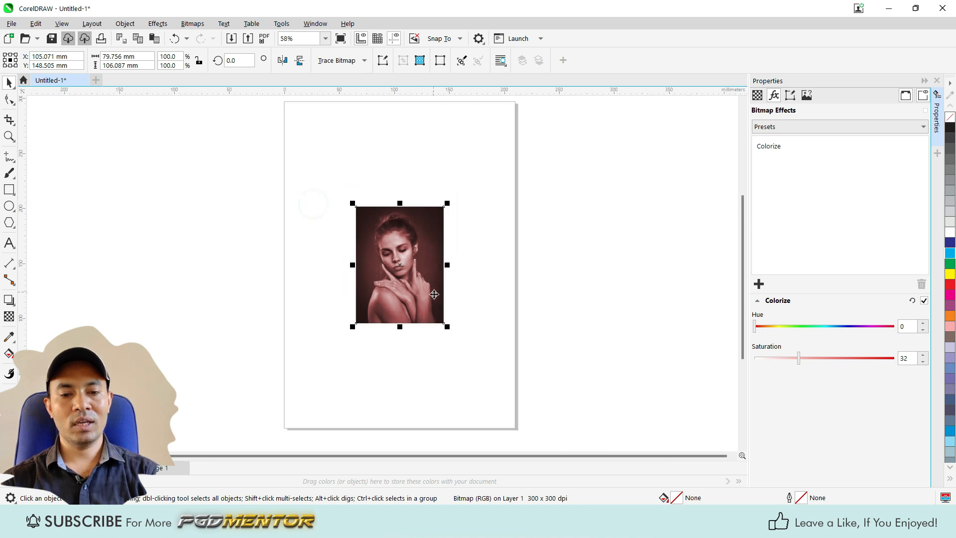
drag(447, 326, 424, 296)
drag(399, 266, 496, 166)
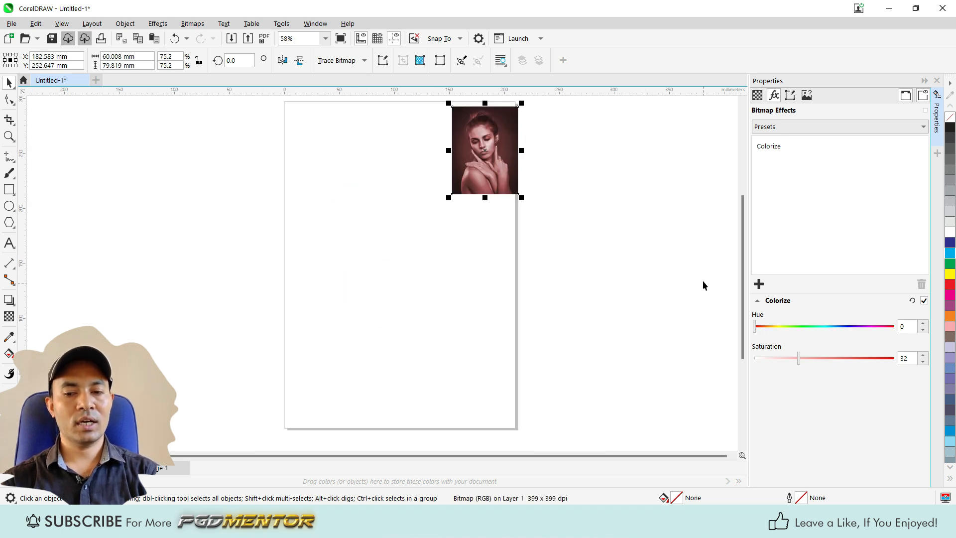
click(759, 284)
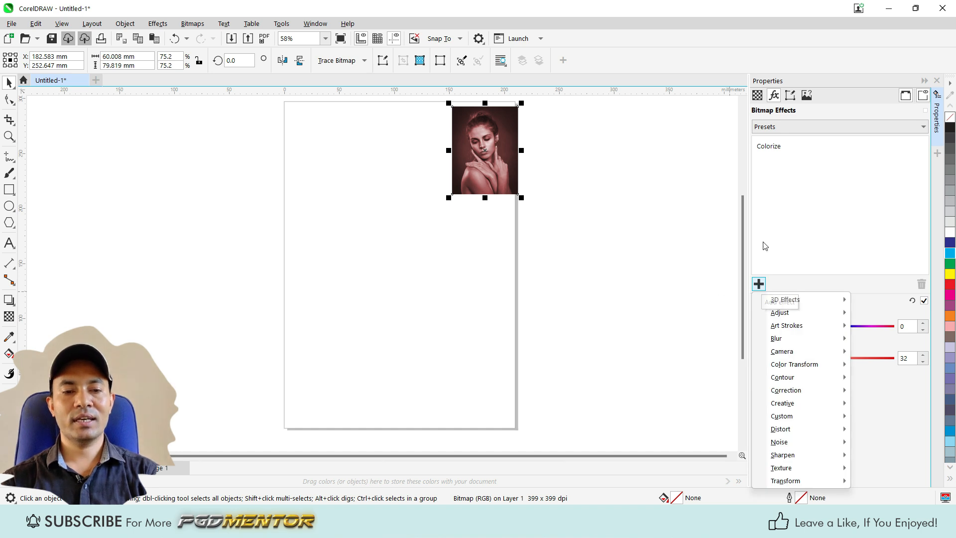
click(827, 132)
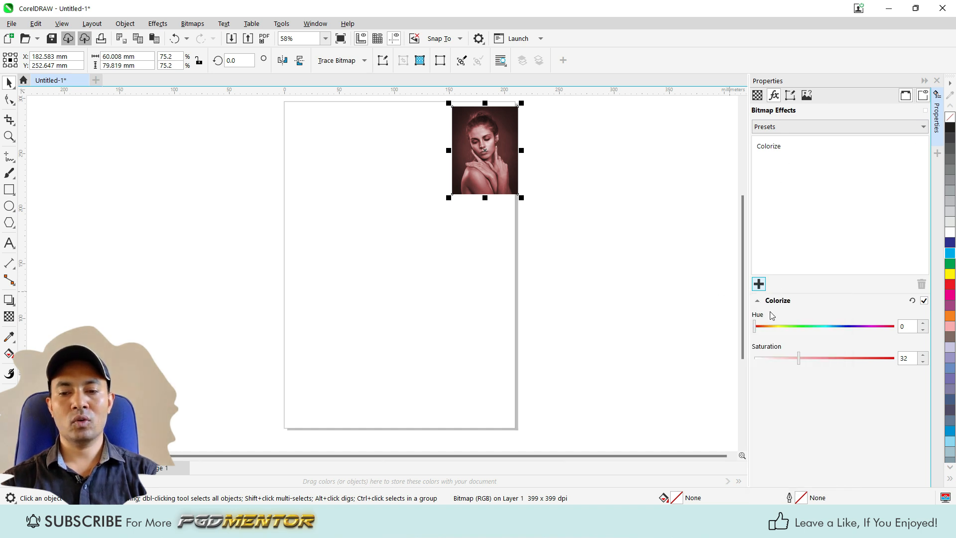
click(157, 23)
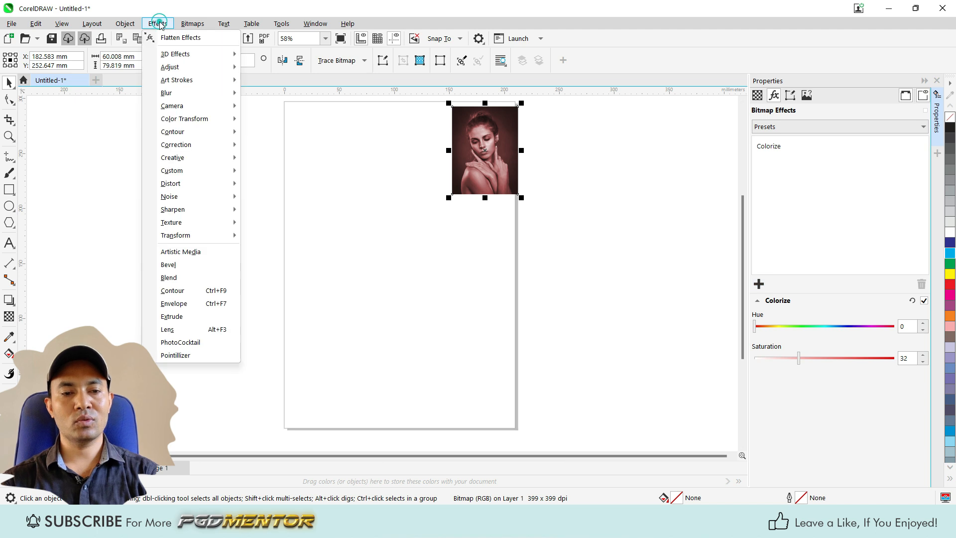
click(760, 283)
click(758, 268)
click(761, 284)
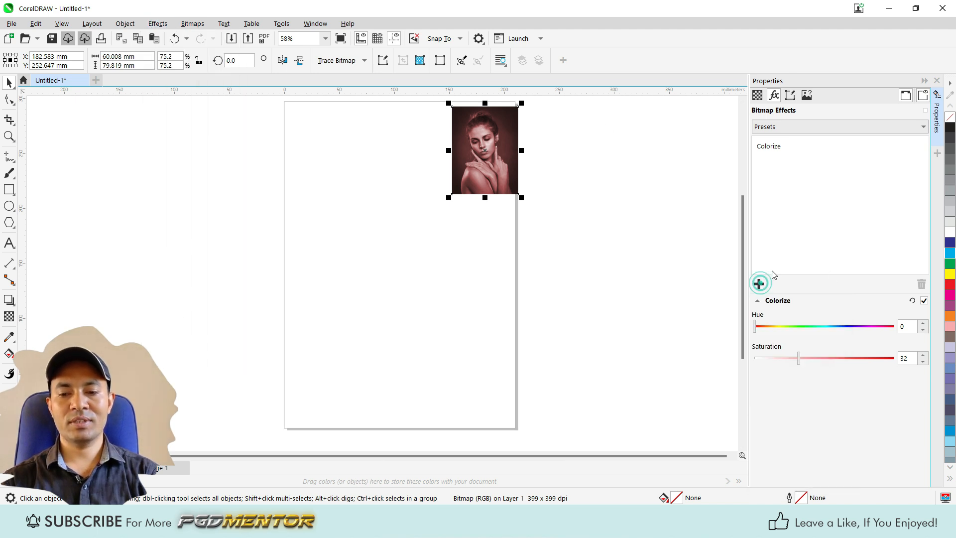
click(759, 283)
mouse_move(786, 358)
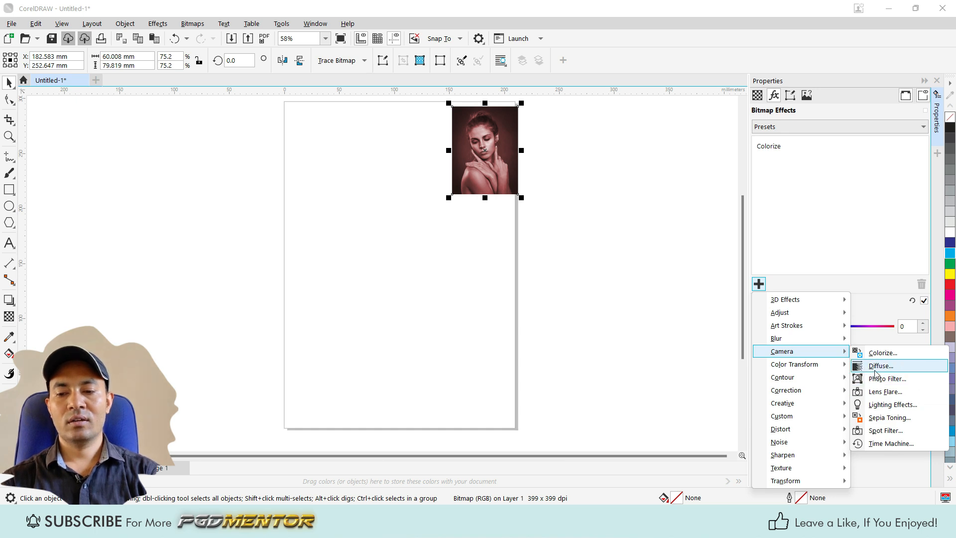
click(647, 286)
click(647, 286)
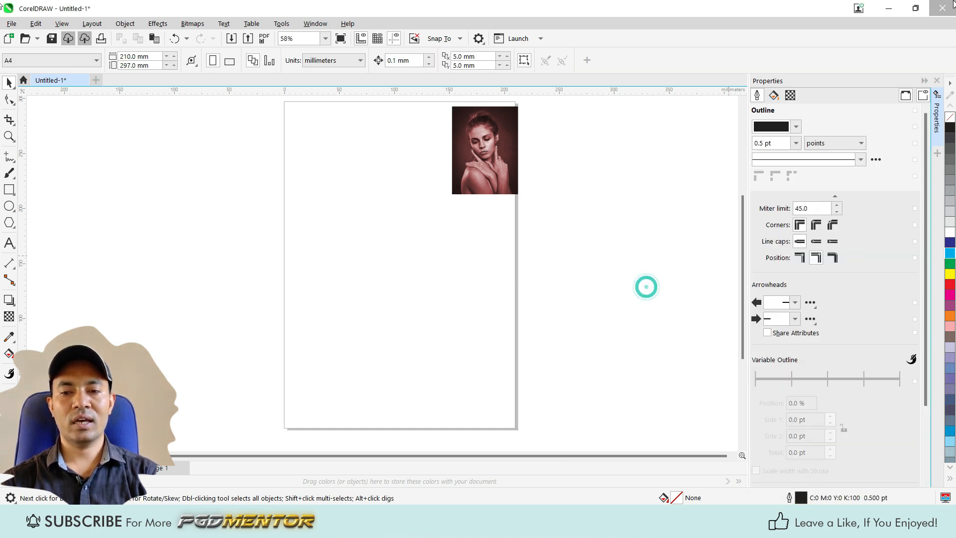
Step: Bring the pngtree natural landscape wallpaper image from the desktop onto the drawing page
click(890, 8)
mouse_move(122, 149)
mouse_down()
mouse_move(272, 147)
mouse_move(507, 436)
mouse_move(528, 523)
mouse_up()
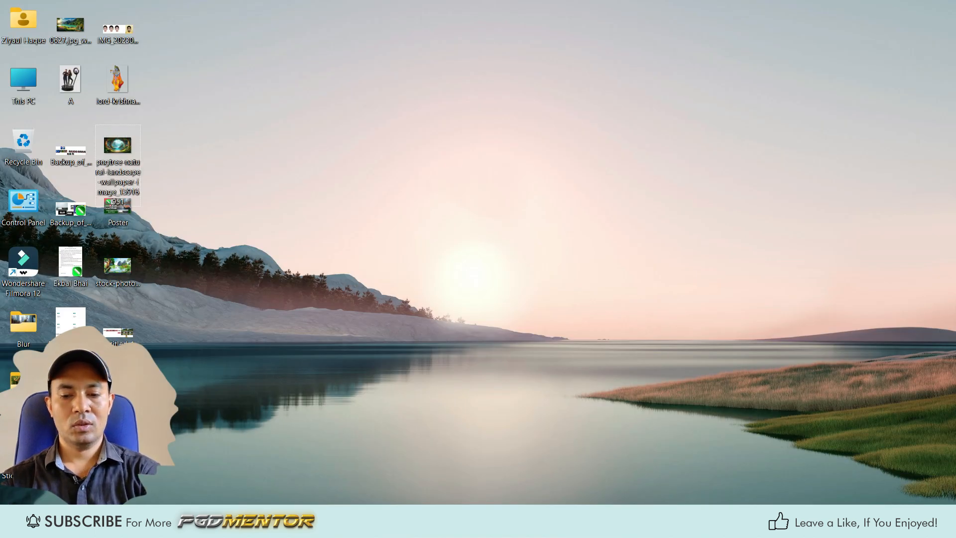
click(617, 523)
drag(467, 301, 468, 301)
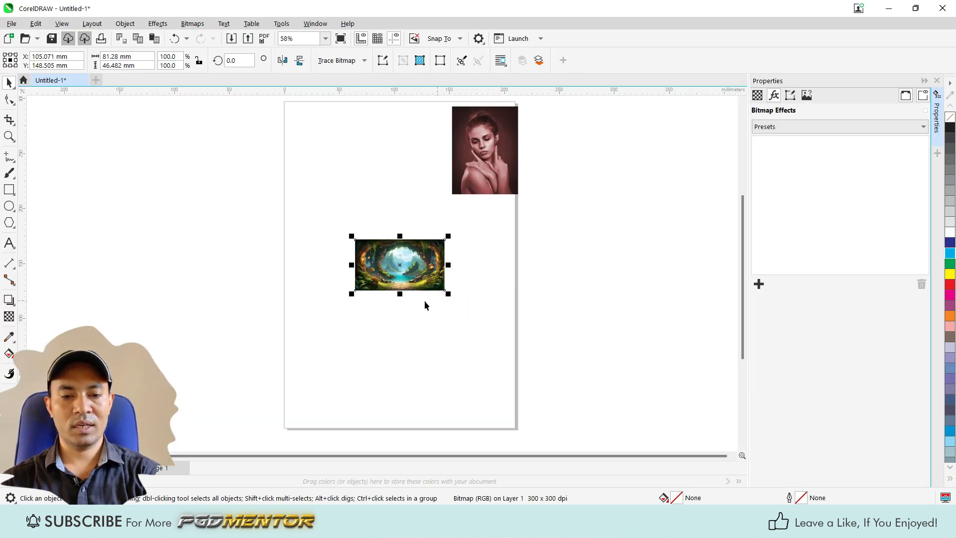
Step: Enlarge the landscape picture about its center to about 137 mm wide
key(shift+F2)
drag(493, 367, 615, 435)
scroll(626, 434, down, 2)
scroll(448, 357, up, 1)
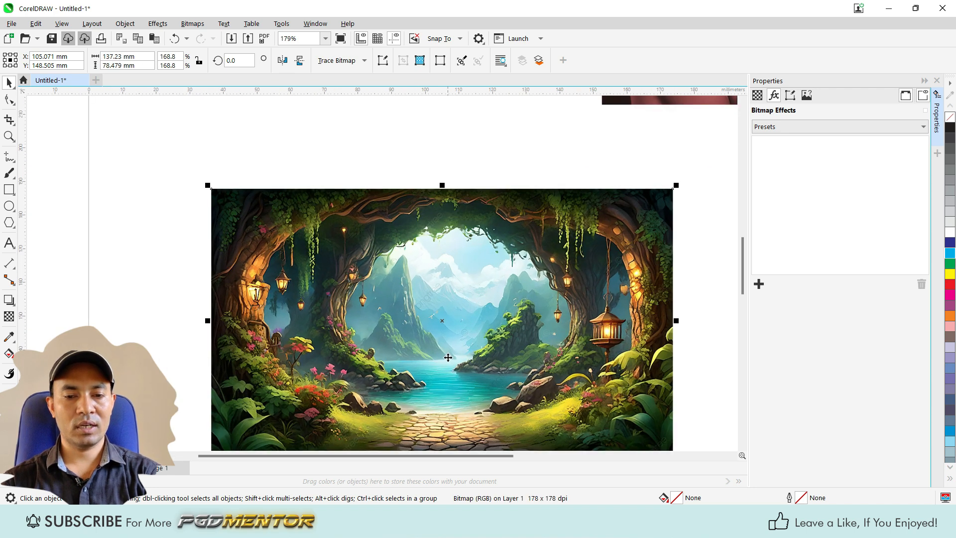
scroll(448, 357, up, 2)
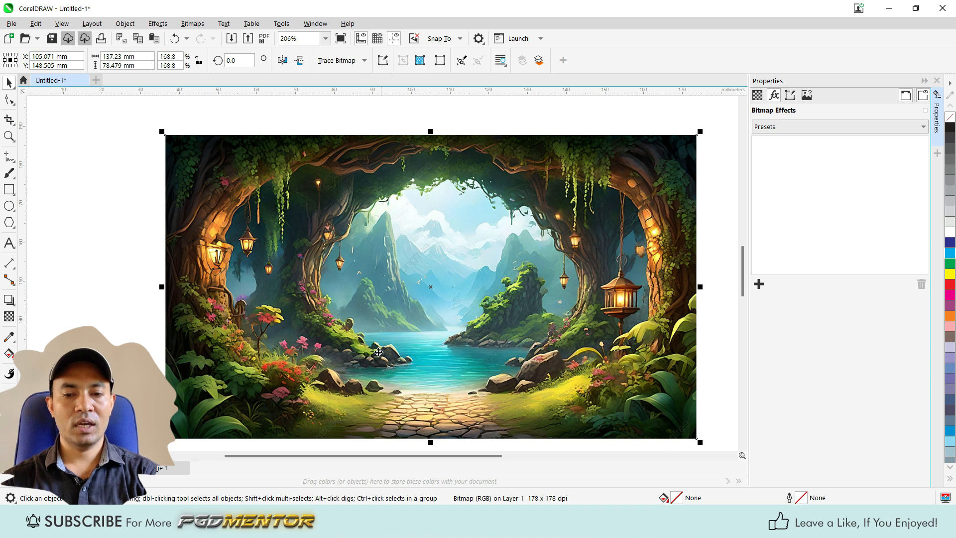
Step: Add the Diffuse camera effect to the landscape picture and set its level to 100
click(759, 284)
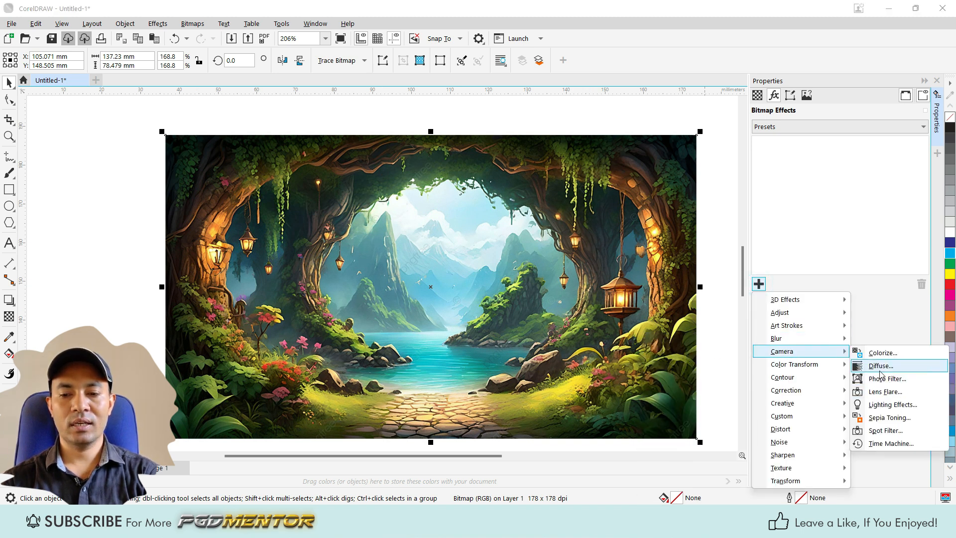
click(878, 367)
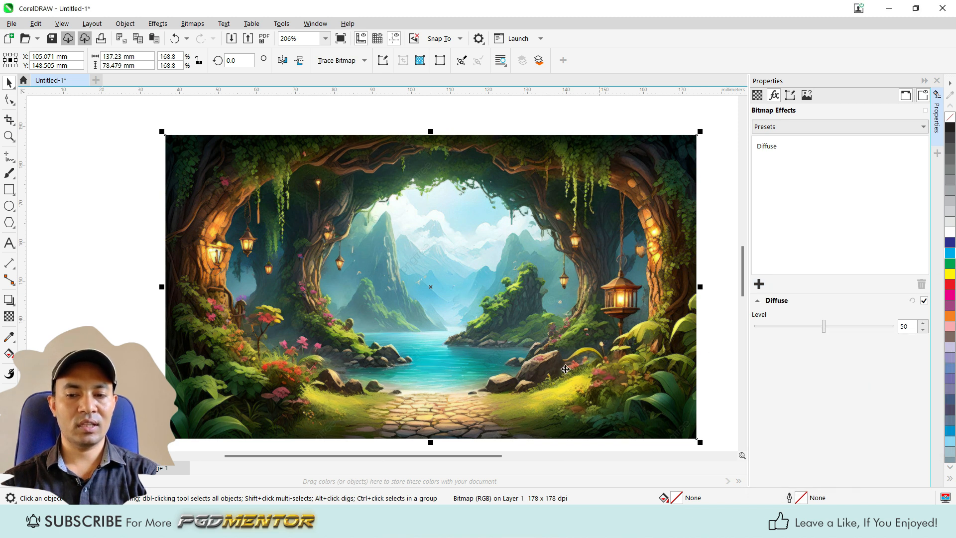
scroll(405, 248, up, 1)
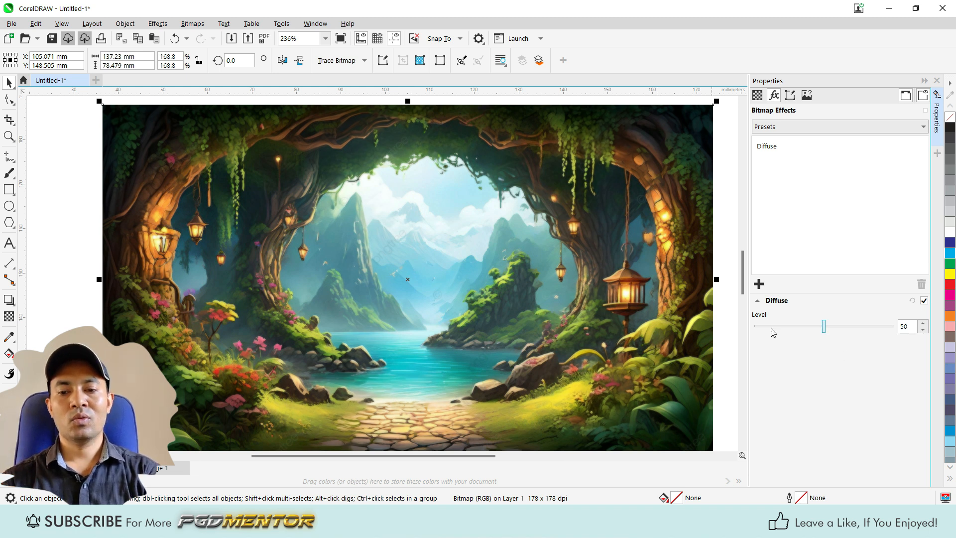
scroll(478, 206, down, 1)
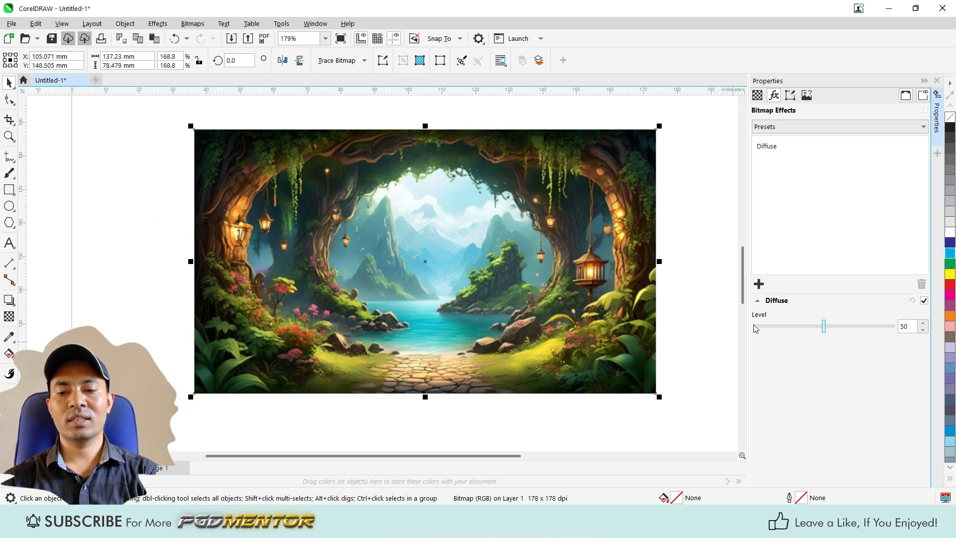
scroll(513, 292, up, 1)
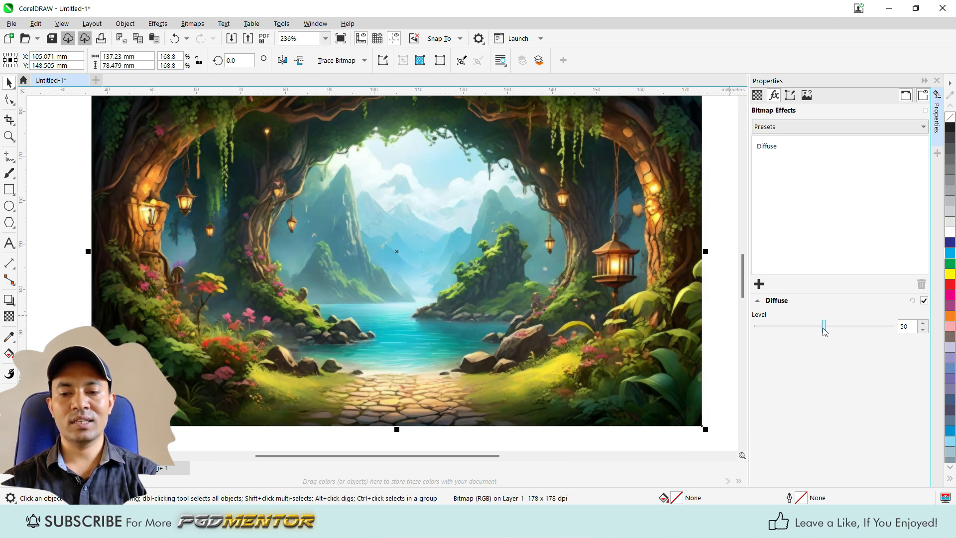
drag(824, 329, 901, 323)
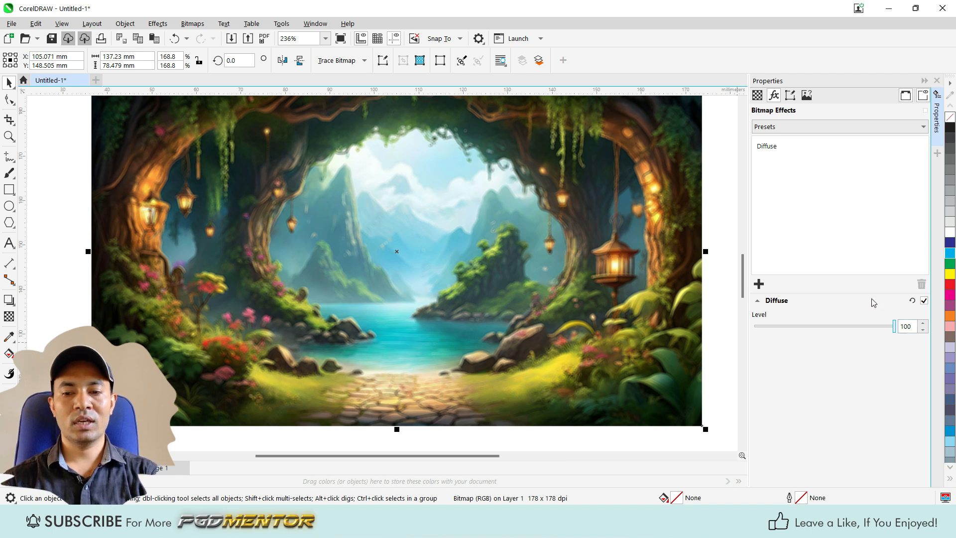
Step: Turn off the Diffuse effect on the landscape picture and delete it from the picture's effects
click(925, 301)
click(787, 148)
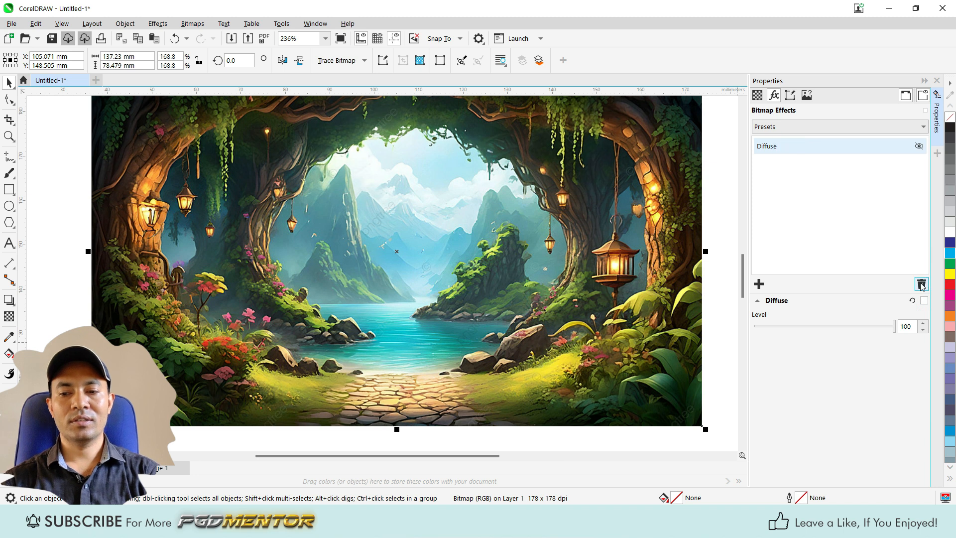
click(921, 284)
Step: Add the Photo Filter camera effect to the landscape picture and lower its density to 46
click(760, 284)
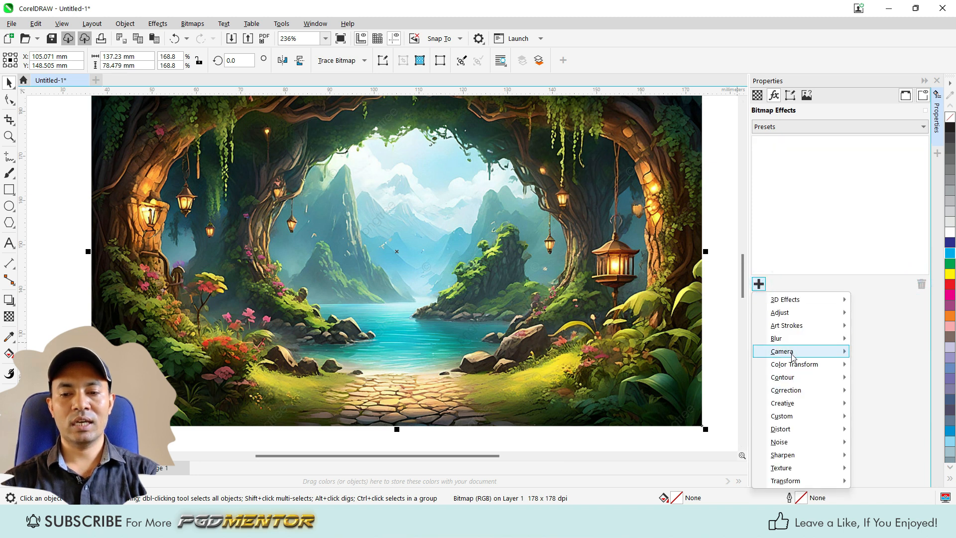
mouse_move(794, 354)
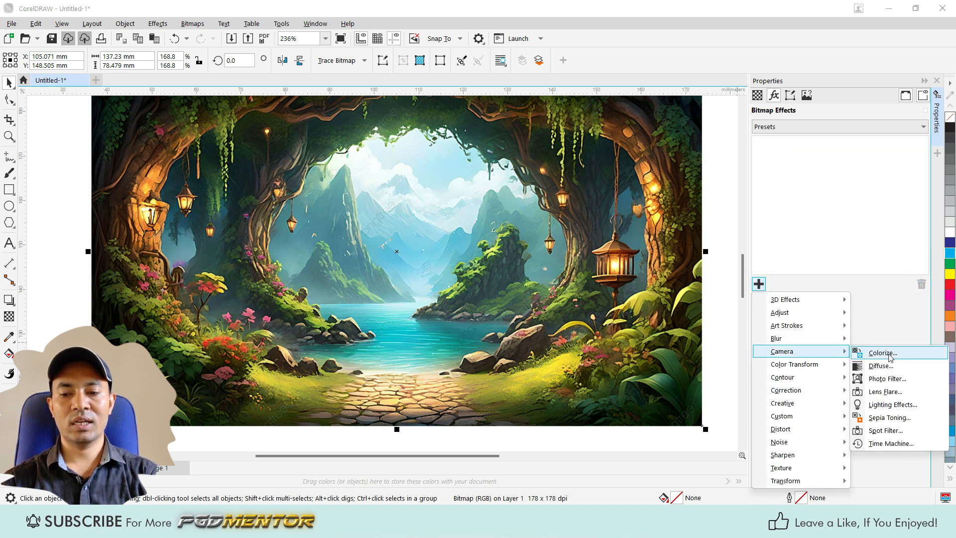
click(880, 382)
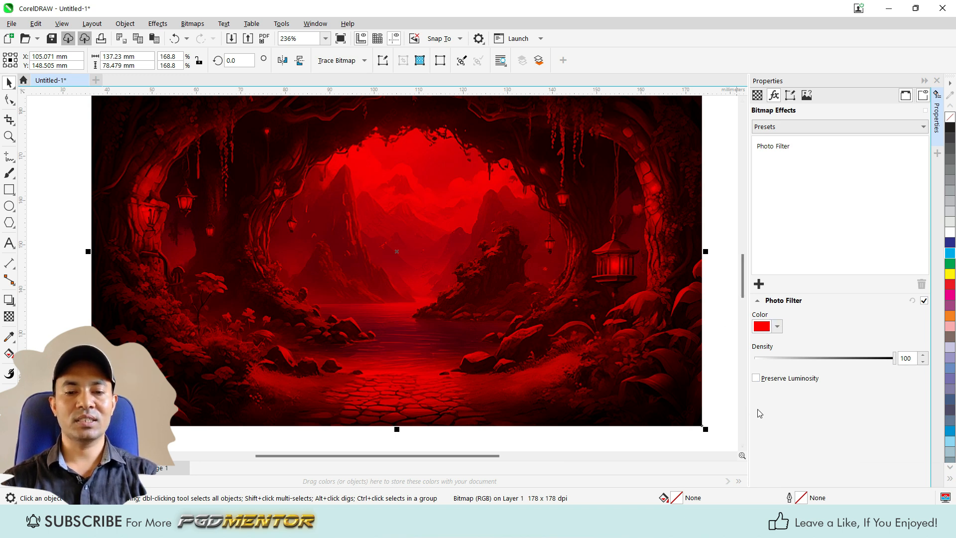
click(777, 326)
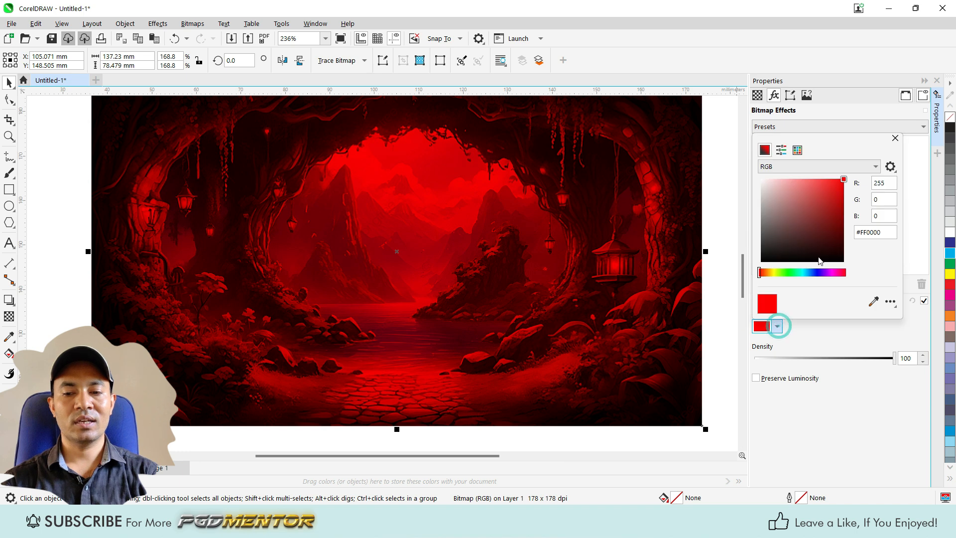
mouse_move(760, 275)
mouse_down()
mouse_move(841, 272)
mouse_move(759, 275)
mouse_up()
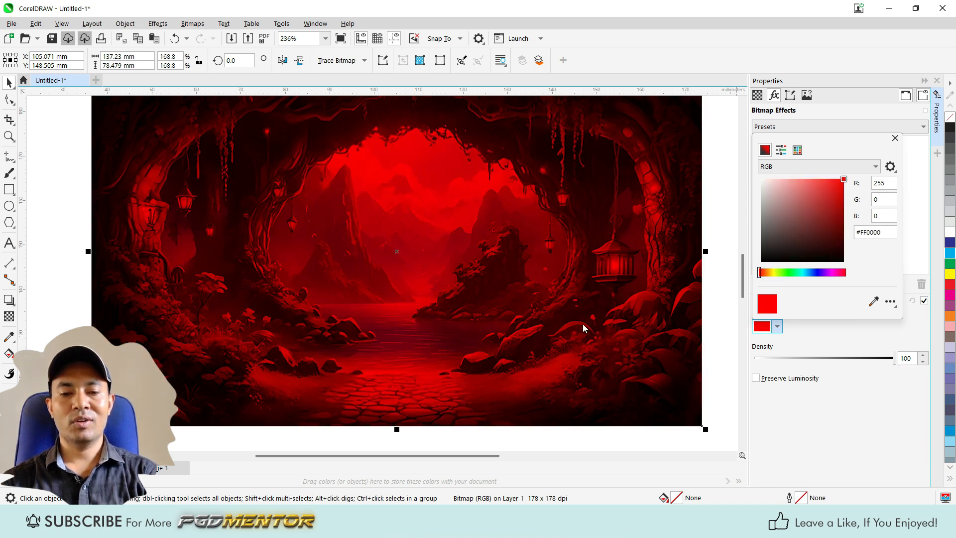
click(895, 359)
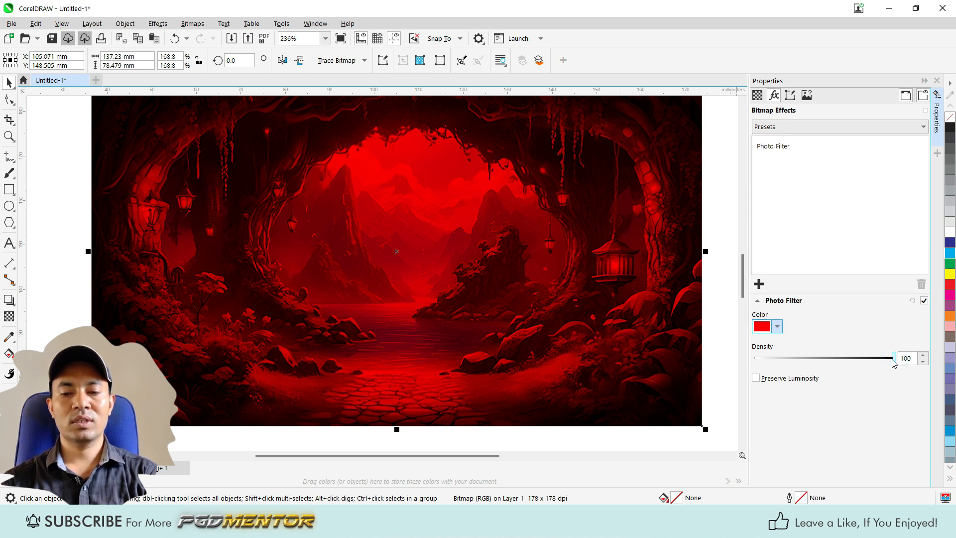
drag(894, 359, 818, 359)
Step: Change the photo filter color to green #33FF00 and raise its density to 51
click(777, 326)
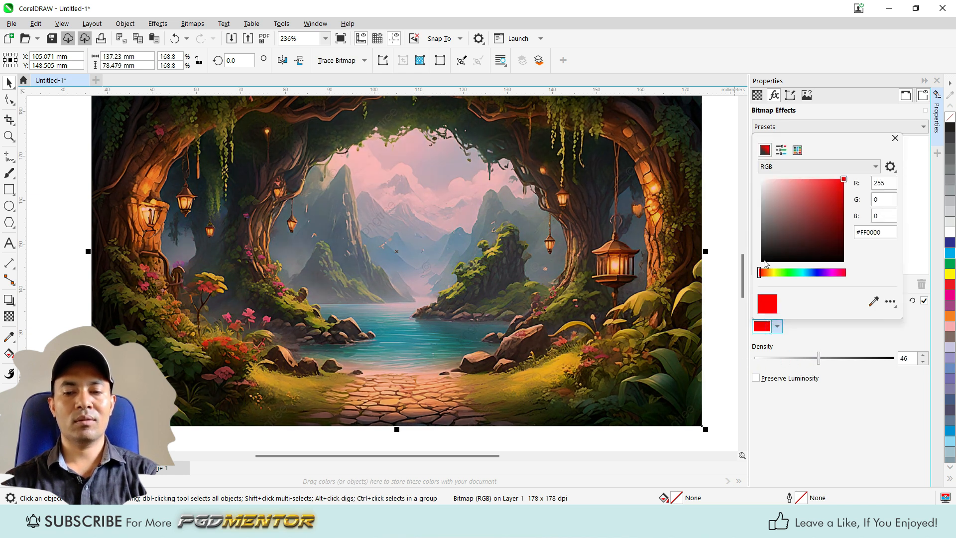
drag(759, 274, 786, 281)
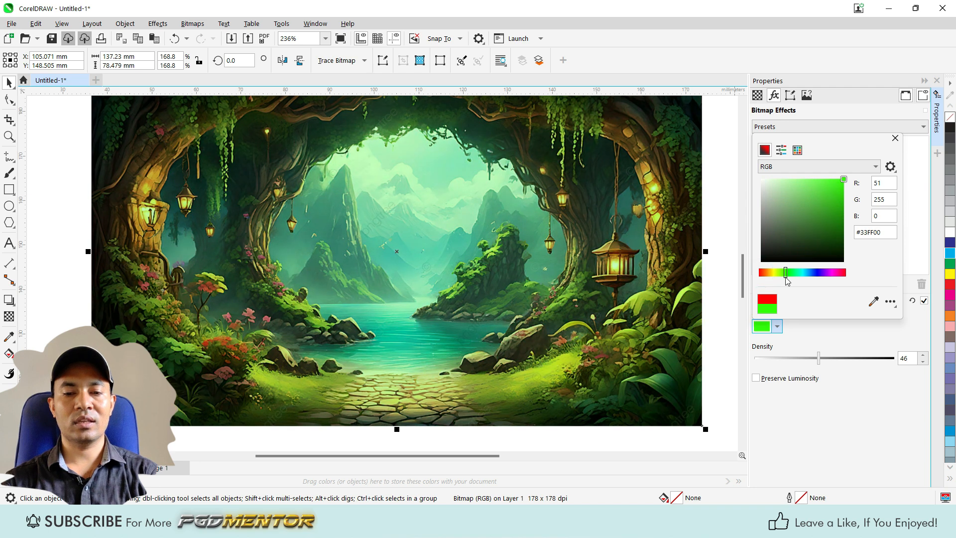
click(820, 361)
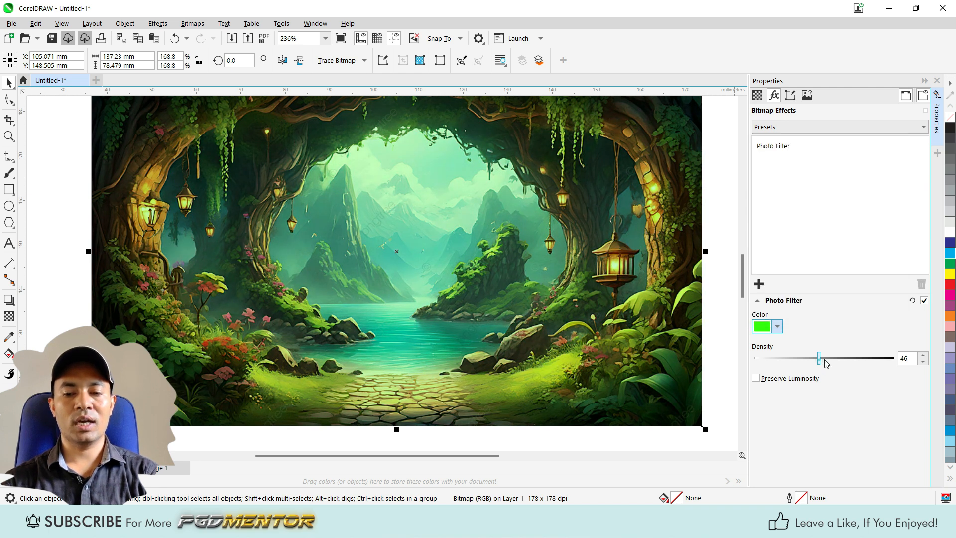
mouse_move(817, 357)
mouse_down()
mouse_move(836, 358)
mouse_move(826, 358)
mouse_up()
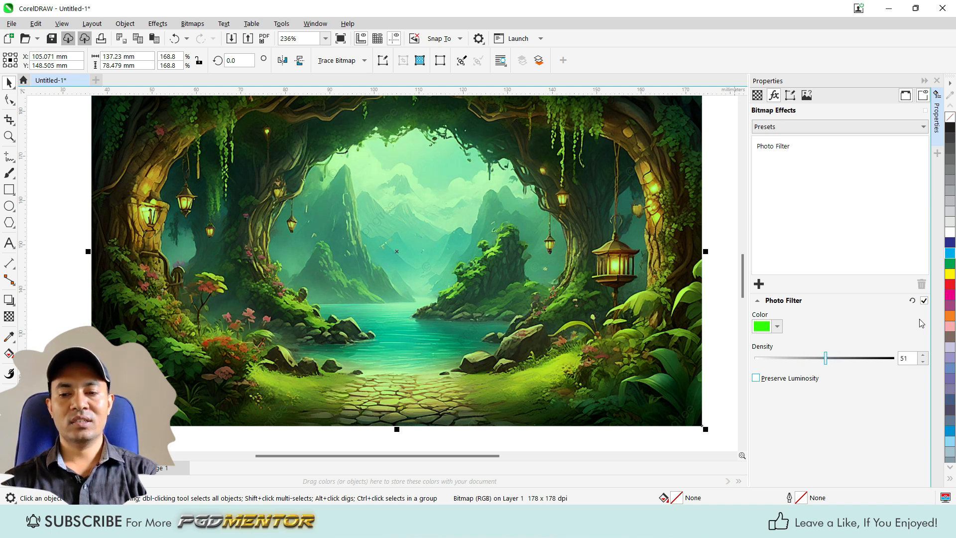
Step: Turn off the Photo Filter effect and delete it from the landscape picture
click(924, 301)
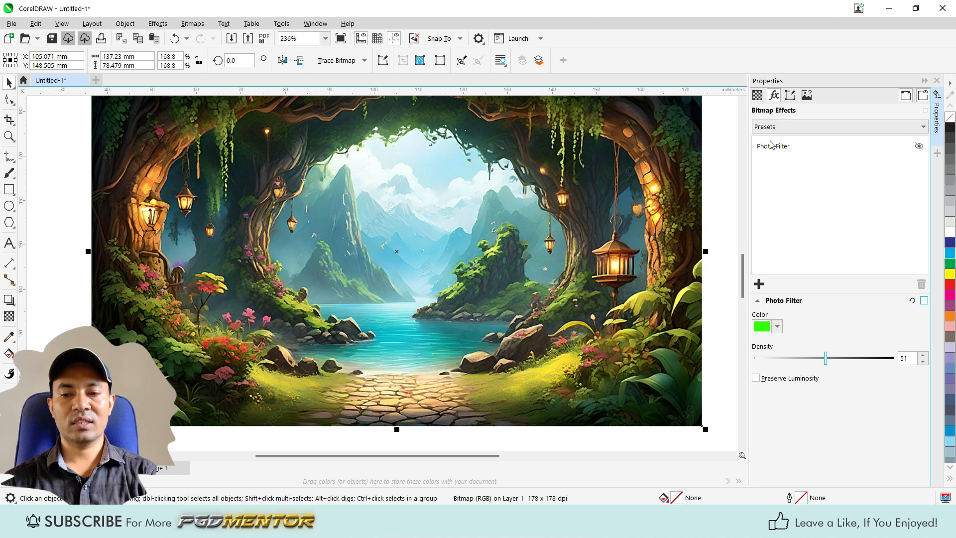
click(769, 146)
click(922, 284)
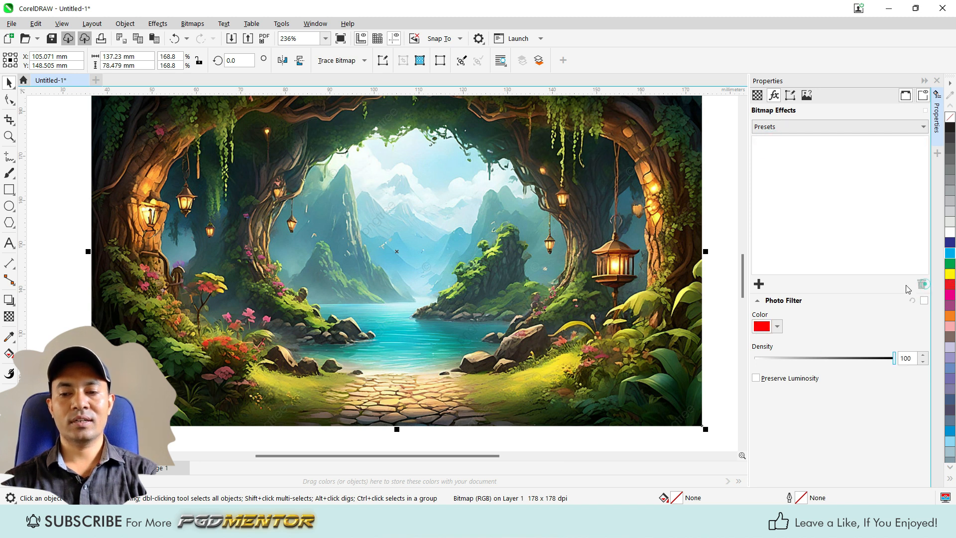
Step: Add the Lens Flare camera effect to the landscape picture
click(758, 284)
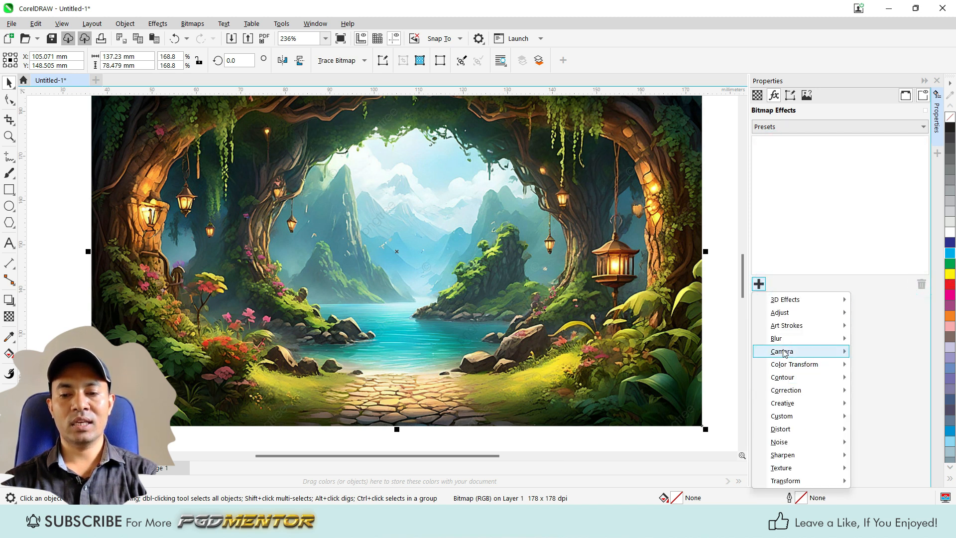
mouse_move(781, 354)
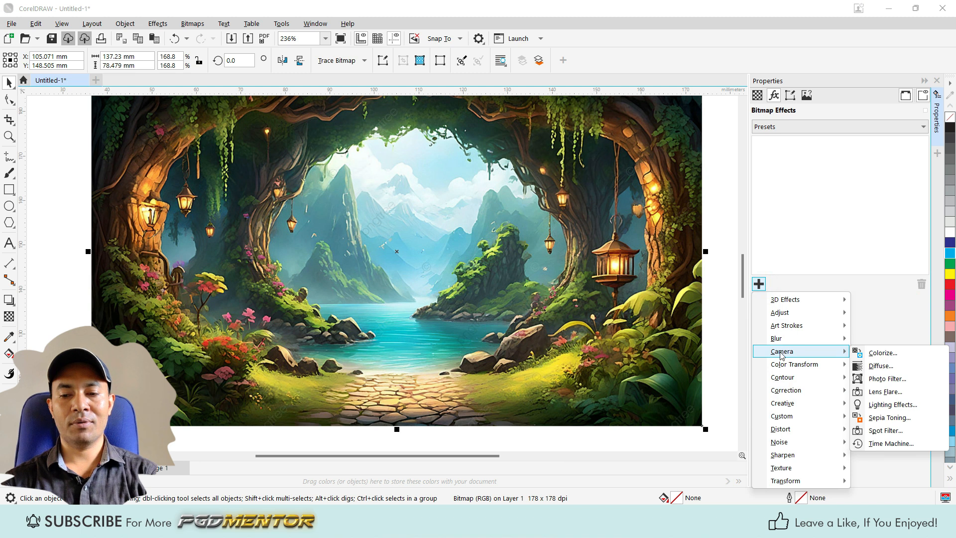
click(877, 392)
Step: Examine the lens flare across the landscape picture both close up and from farther away
scroll(314, 263, down, 2)
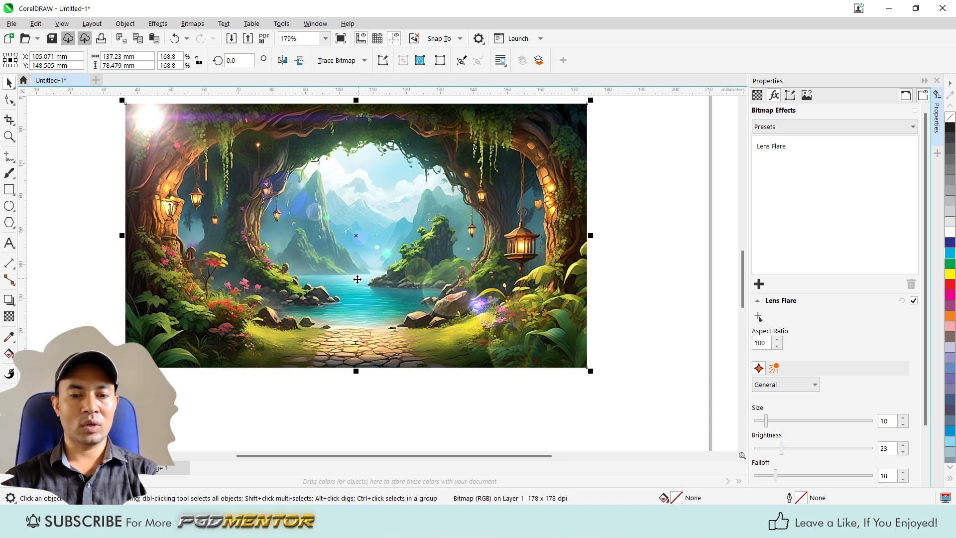
scroll(485, 347, down, 1)
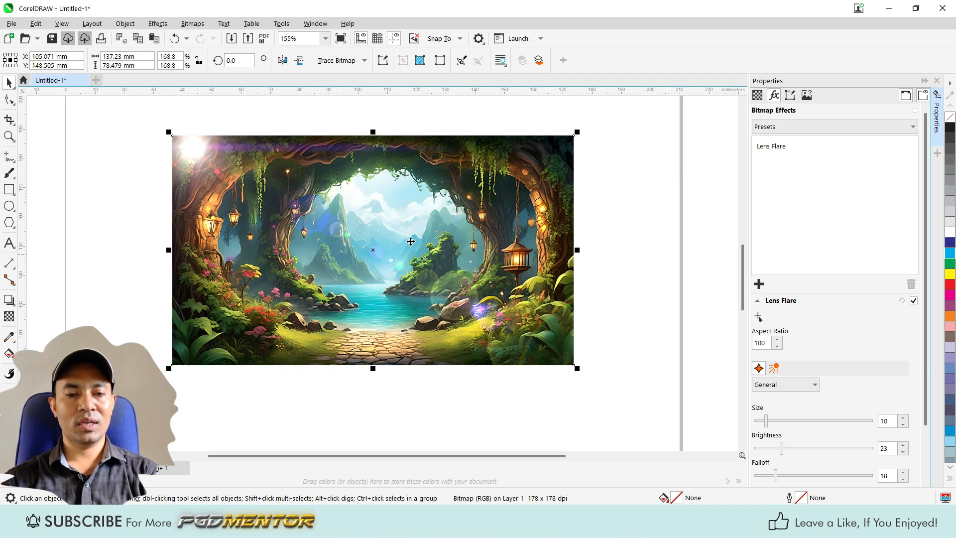
scroll(410, 241, up, 1)
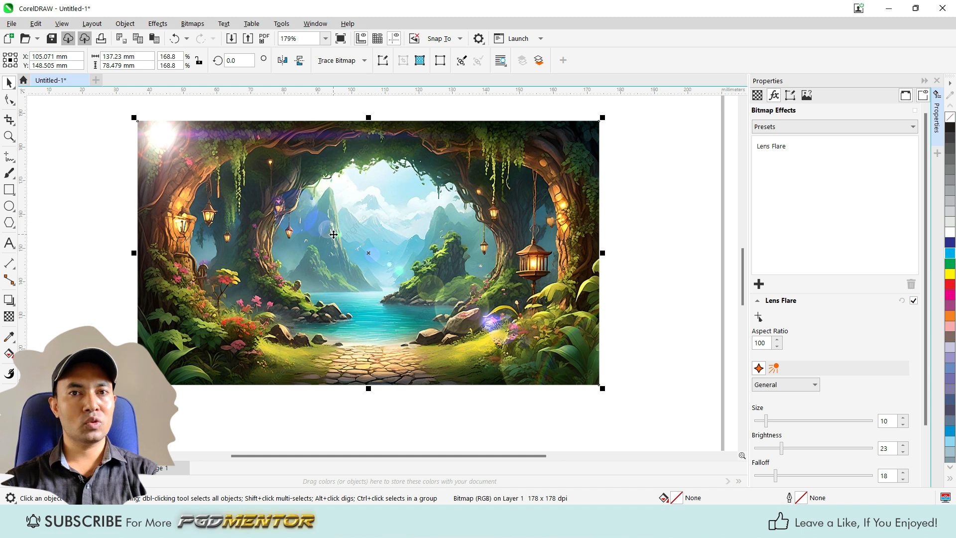
scroll(334, 235, down, 3)
scroll(407, 279, up, 1)
scroll(408, 279, down, 2)
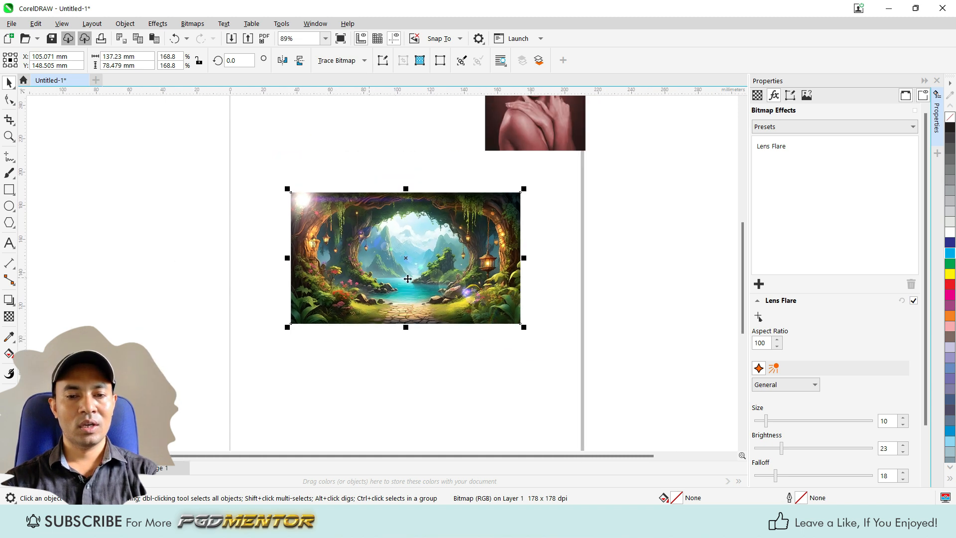
scroll(407, 279, up, 3)
scroll(392, 293, down, 1)
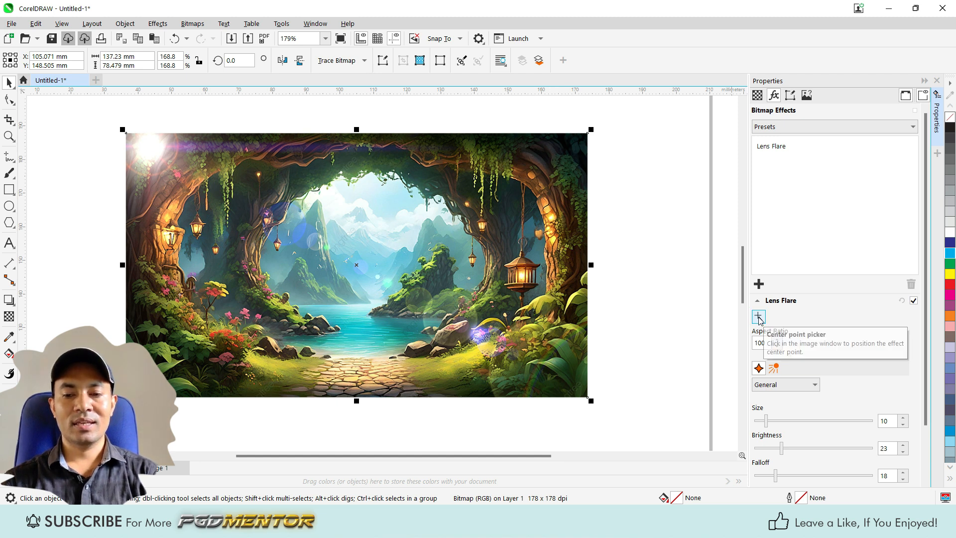
Step: Place the lens flare's center at the picture's upper-right, lower-right and lower-left corners in turn
click(759, 318)
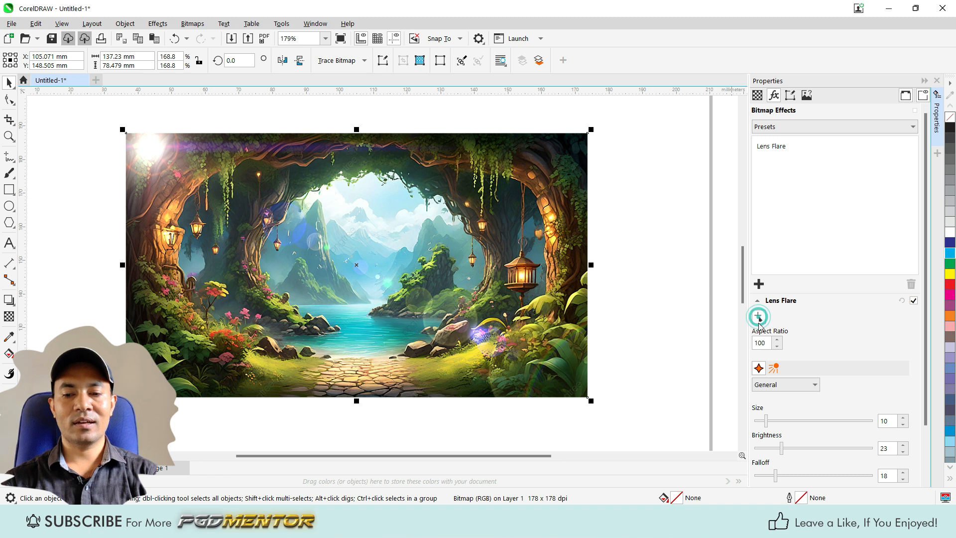
click(561, 155)
click(758, 317)
click(555, 377)
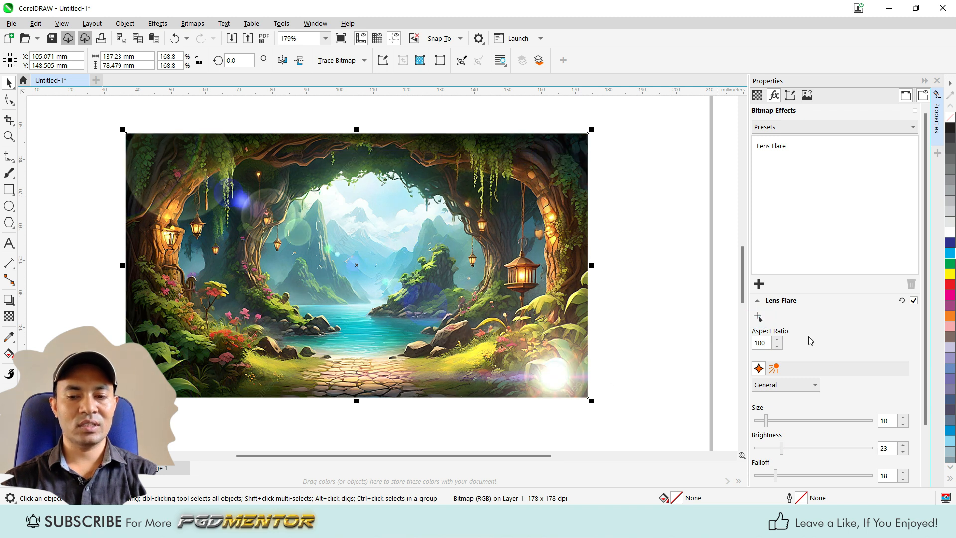
click(759, 316)
click(175, 370)
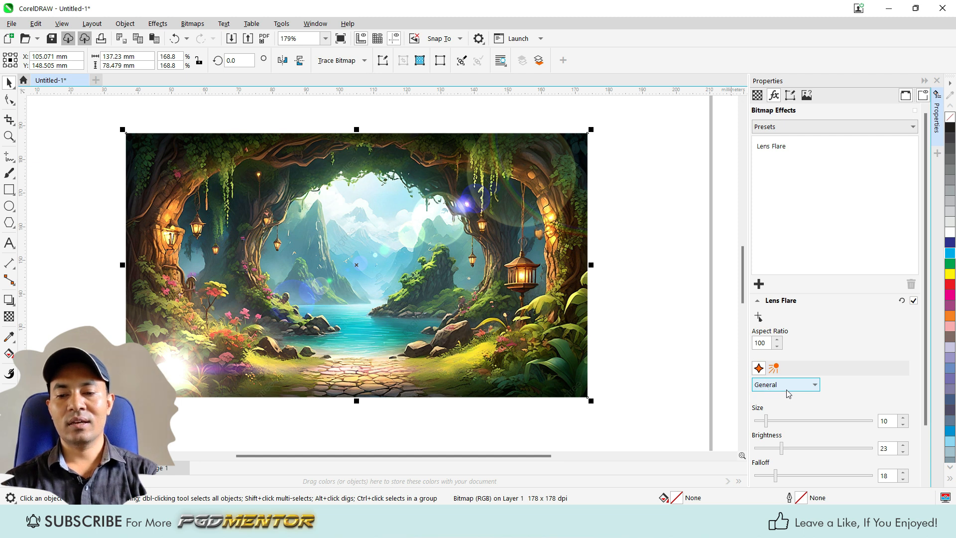
Step: Review the lens flare's Halo settings and return to its General settings
scroll(791, 388, down, 1)
scroll(794, 350, down, 3)
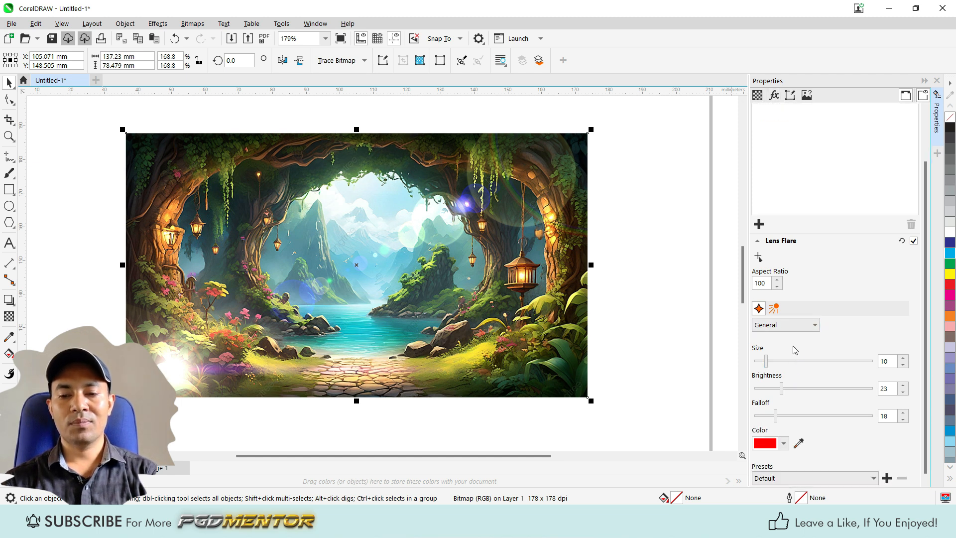
click(789, 322)
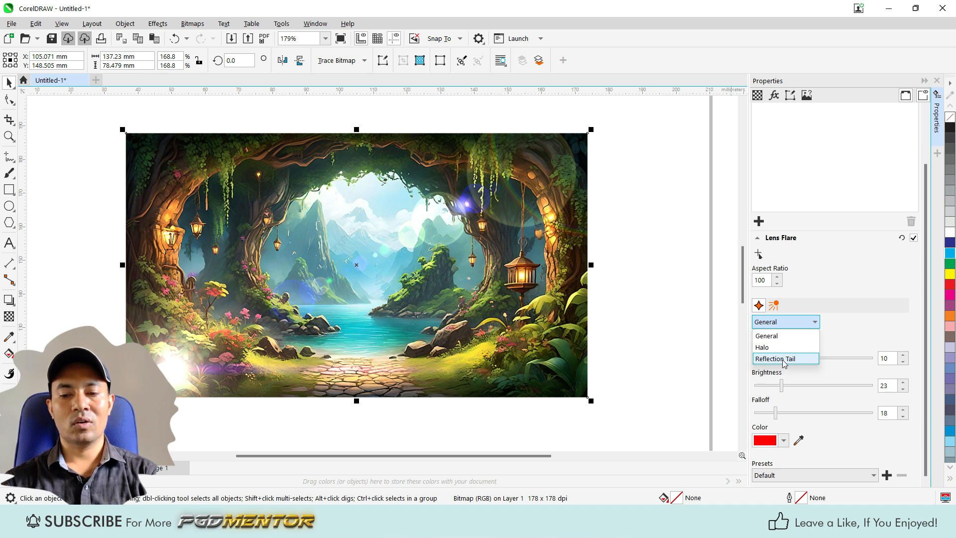
click(766, 348)
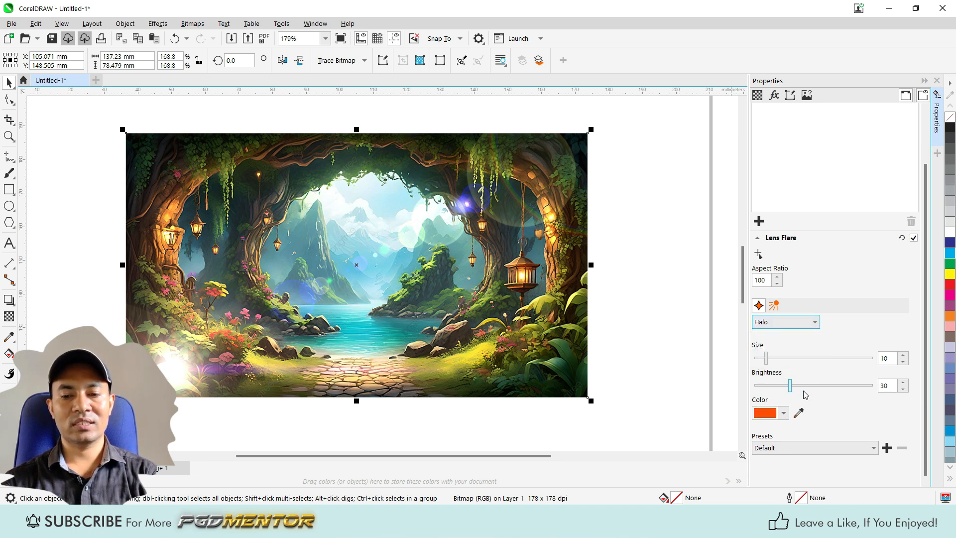
click(777, 326)
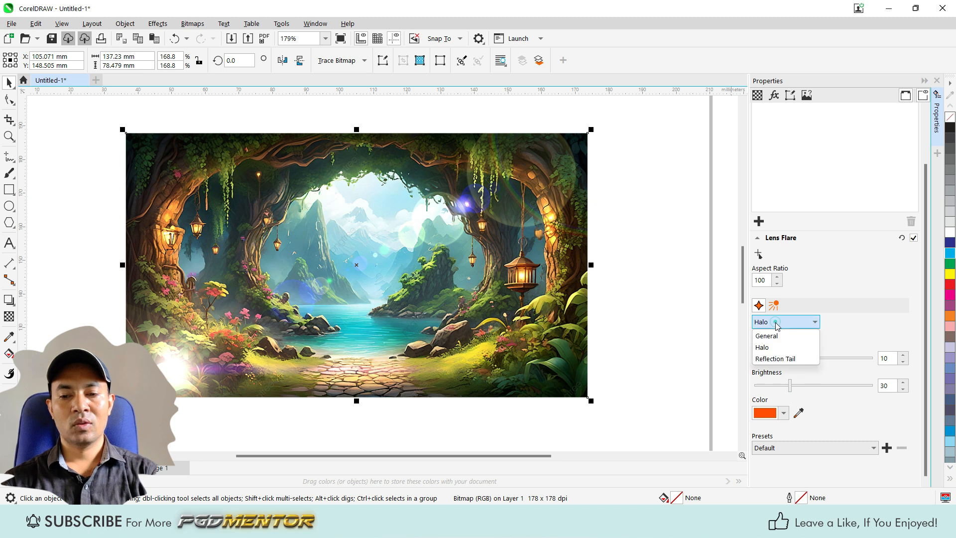
click(766, 335)
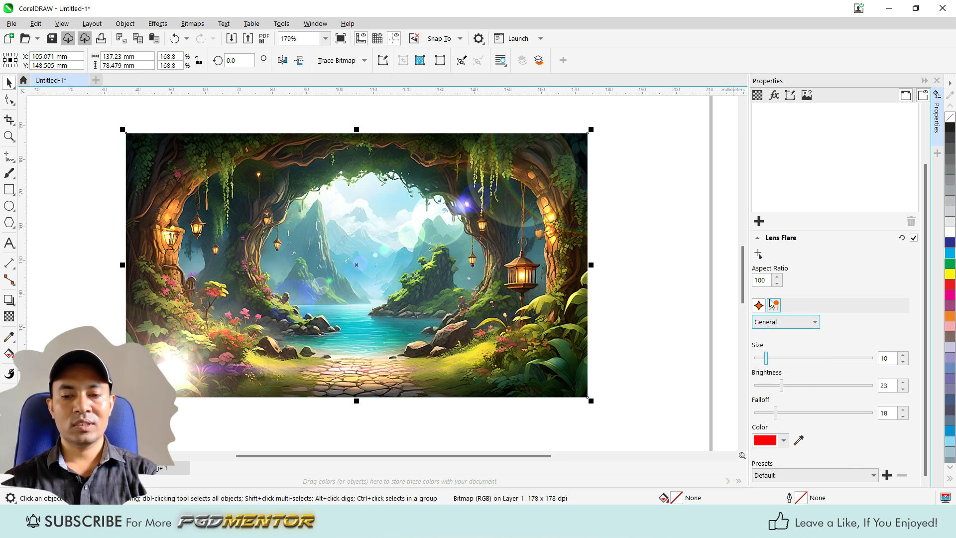
Step: Place the lens flare's center at the landscape picture's upper-left corner
click(761, 255)
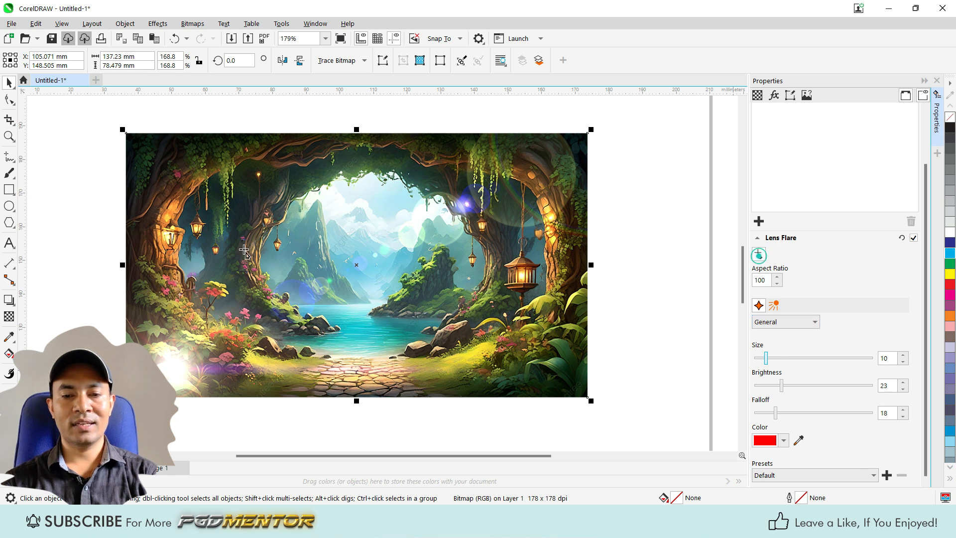
click(130, 145)
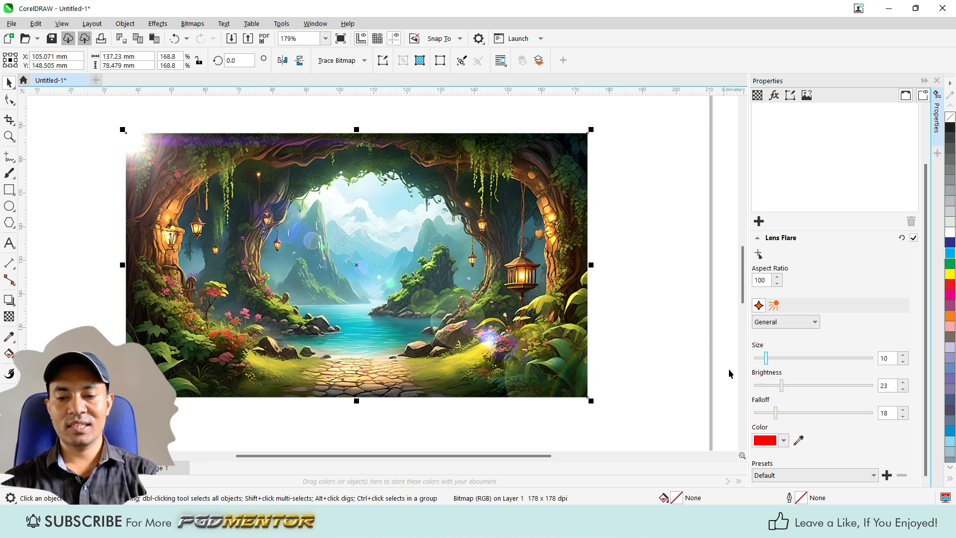
Step: Set the lens flare's General size to 20 and its brightness to 29
scroll(146, 158, up, 2)
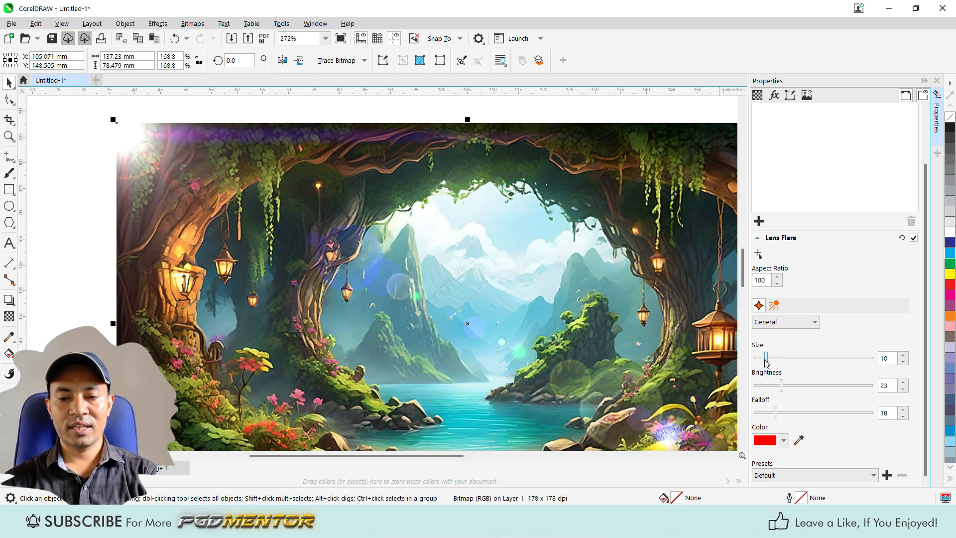
drag(767, 359, 765, 358)
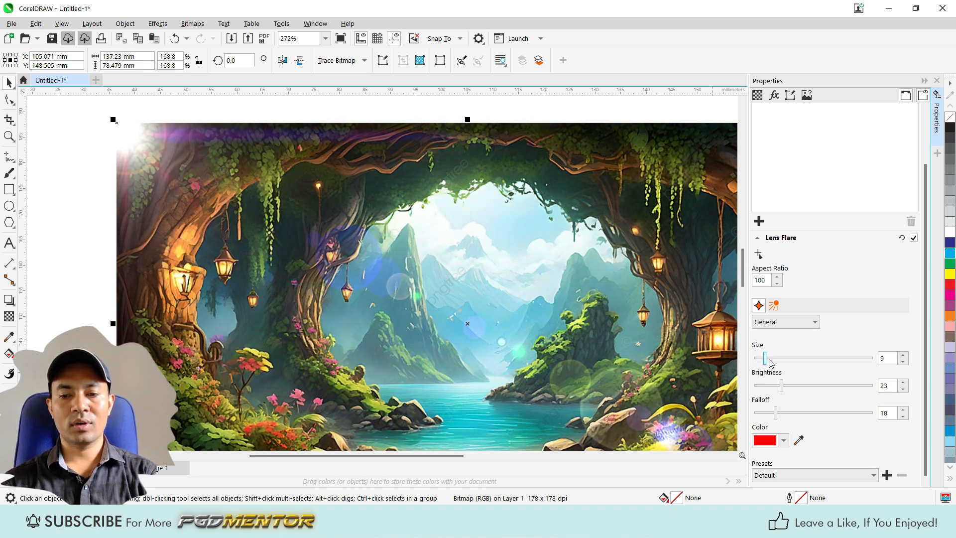
mouse_move(766, 359)
mouse_down()
mouse_move(795, 360)
mouse_move(777, 357)
mouse_up()
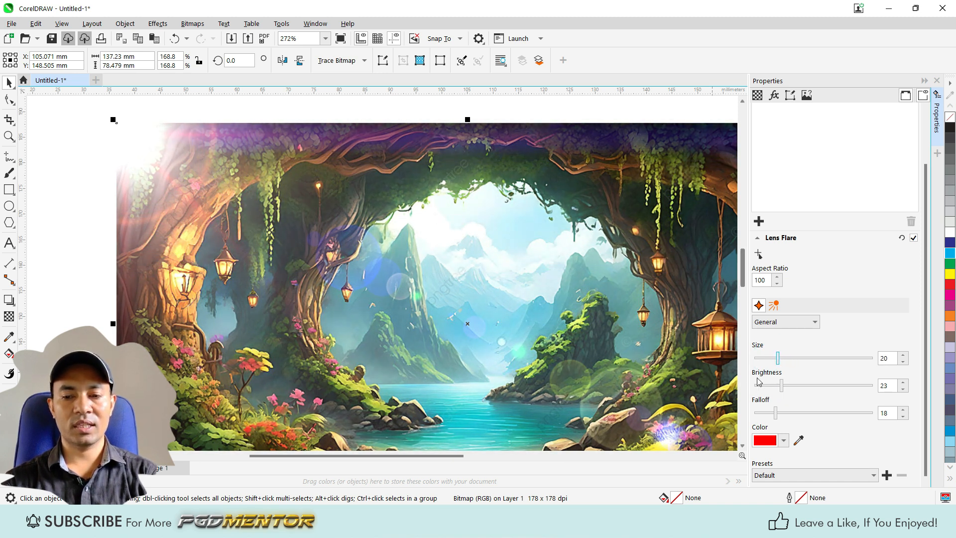
scroll(428, 207, down, 2)
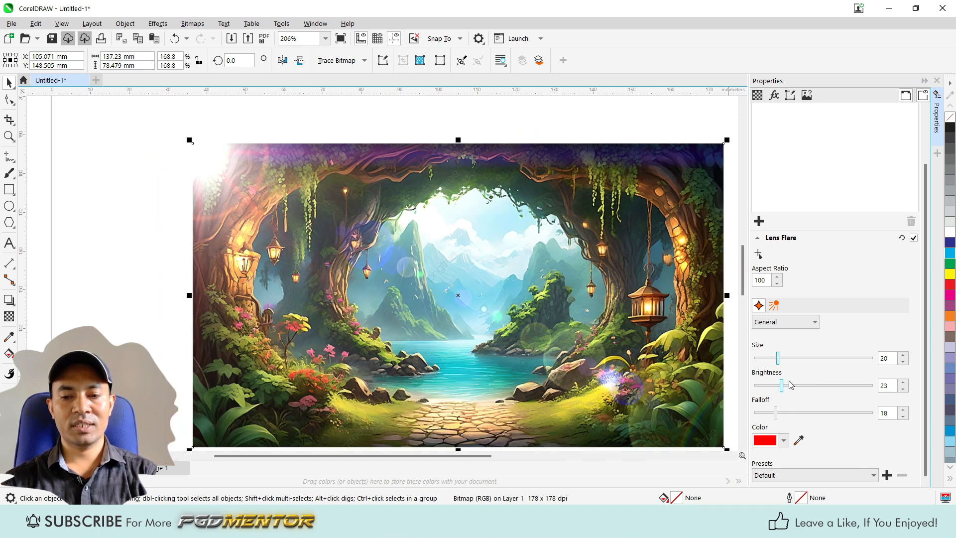
mouse_move(782, 387)
mouse_down()
mouse_move(803, 385)
mouse_move(772, 387)
mouse_move(788, 388)
mouse_up()
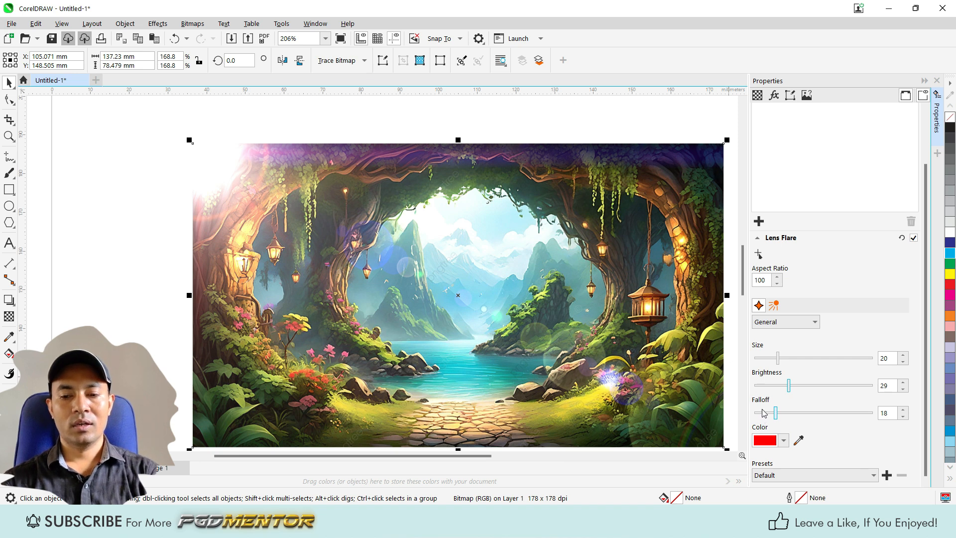
Step: Set the lens flare's General falloff to 27 and its brightness to 23
mouse_move(776, 413)
mouse_down()
mouse_move(827, 415)
mouse_move(773, 421)
mouse_up()
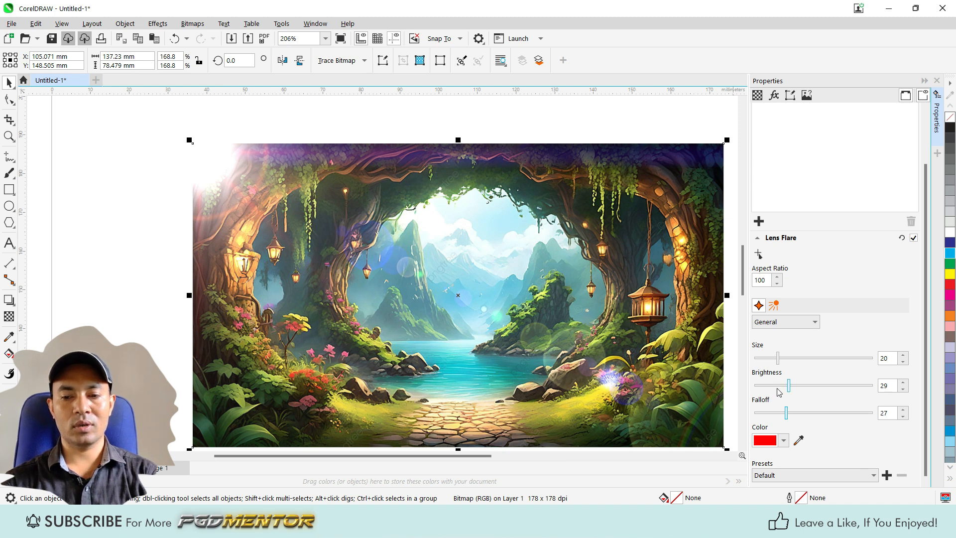
drag(789, 388, 782, 386)
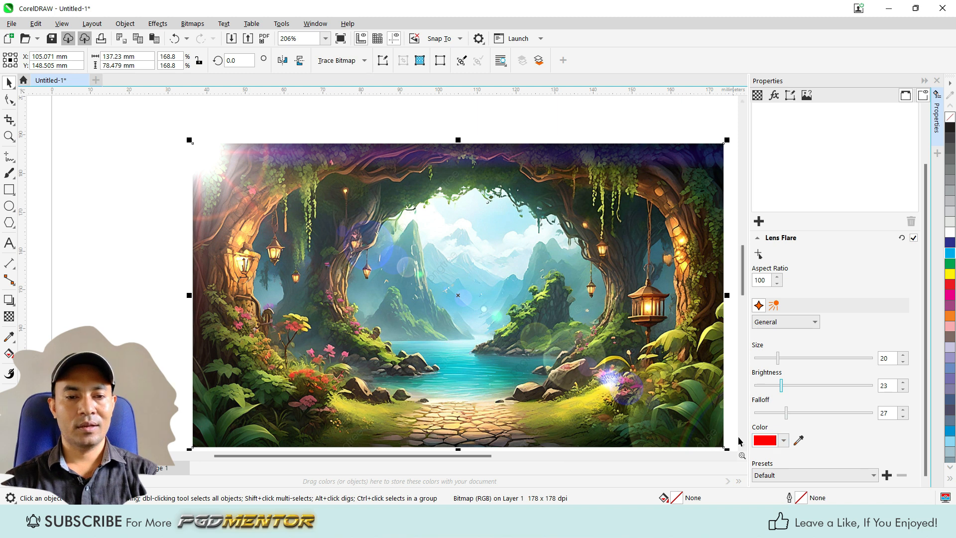
Step: Try blue (#00A6FF) and magenta (#FF00AA) as the lens flare's General color and return it to red (#FF0000)
click(783, 440)
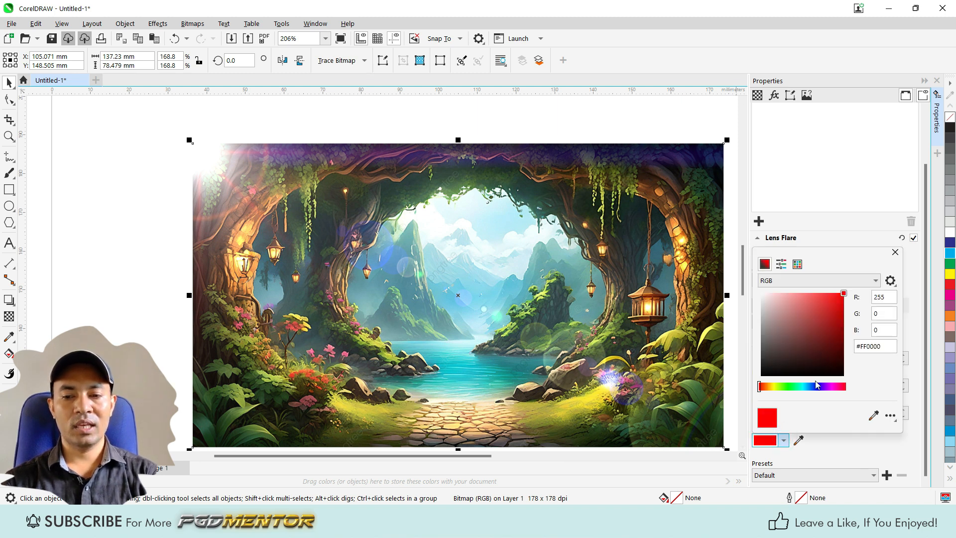
drag(766, 389, 805, 395)
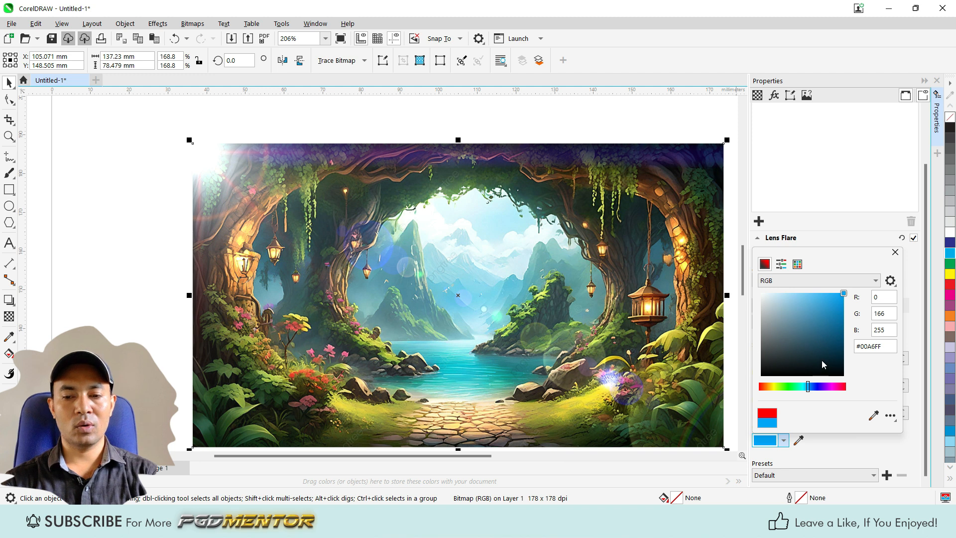
drag(808, 388, 837, 388)
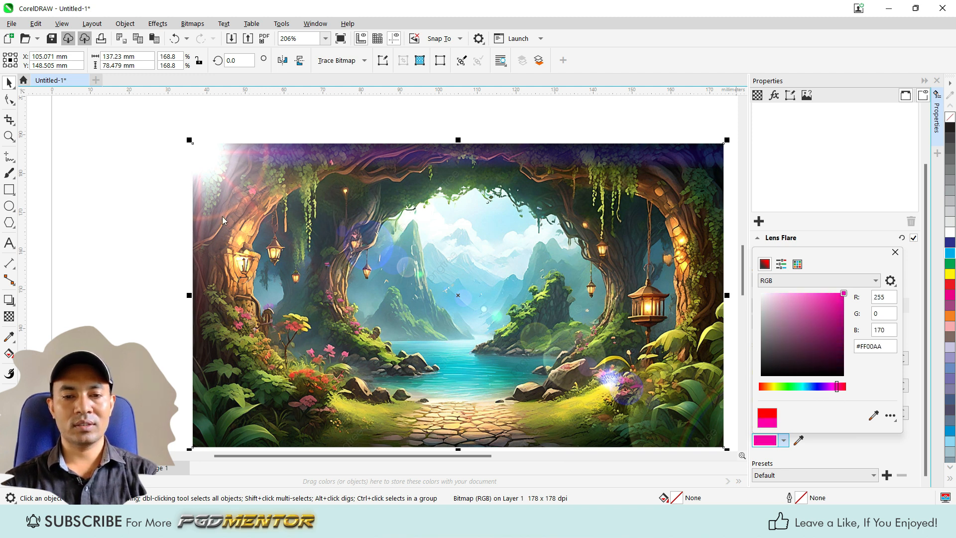
drag(837, 388, 747, 389)
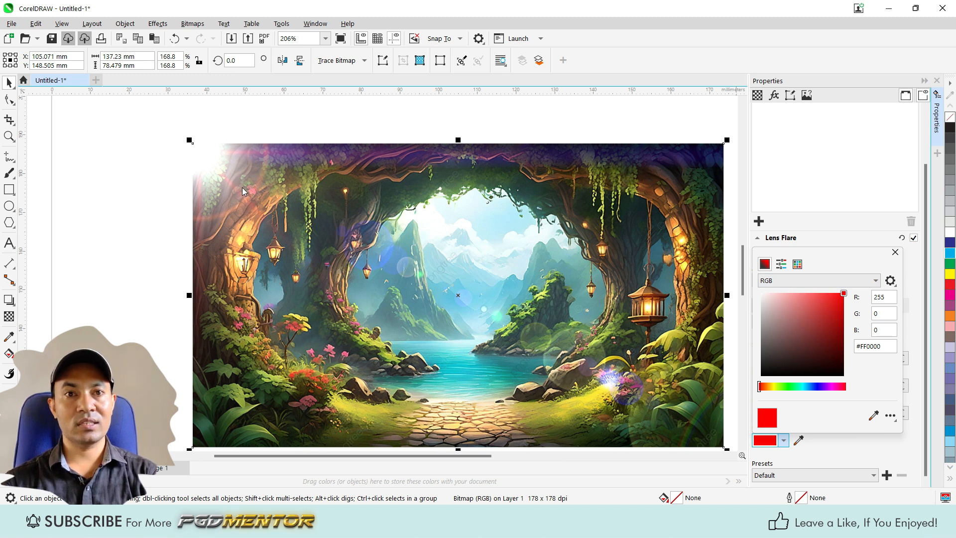
click(895, 253)
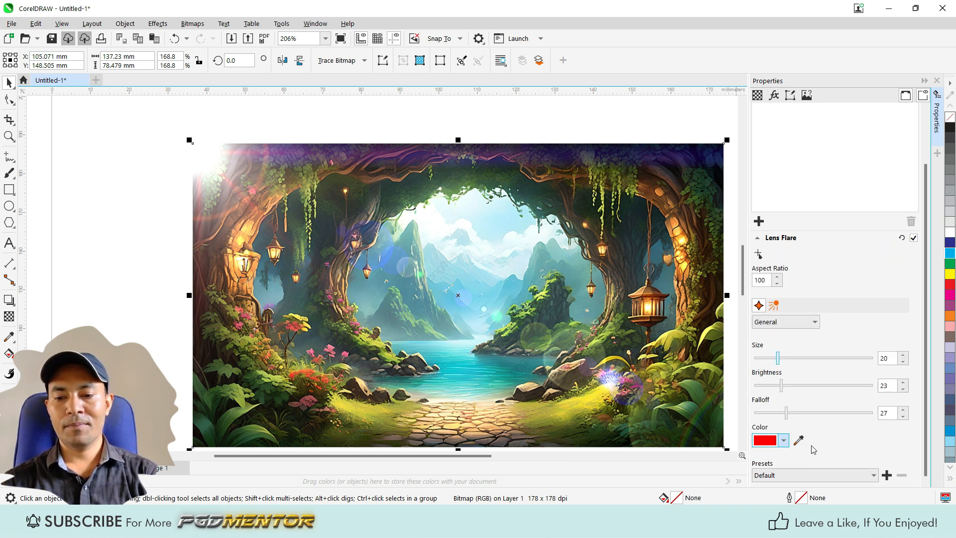
Step: Try the 105mm Prime, 35mm Prime and 8 Point Reflection Star lens flare presets in turn
drag(925, 444, 924, 477)
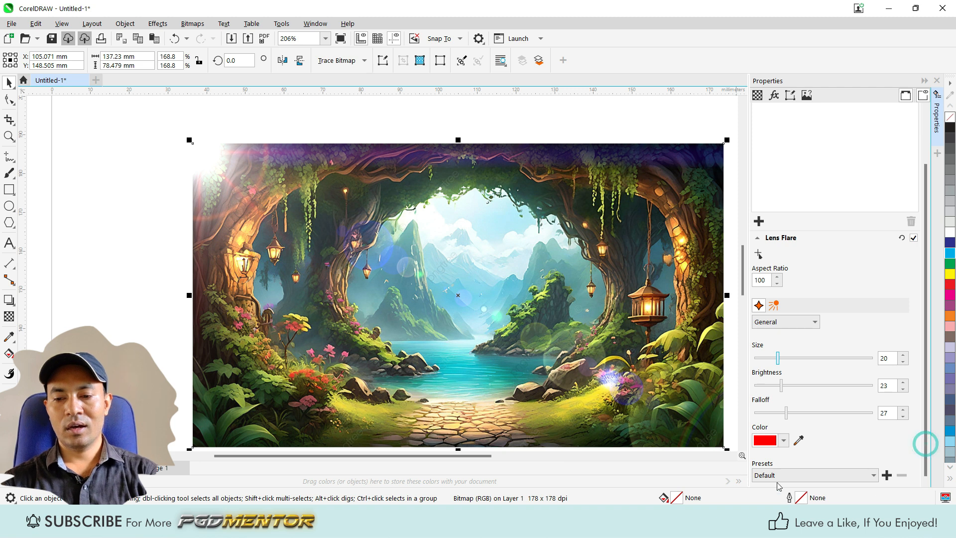
click(803, 477)
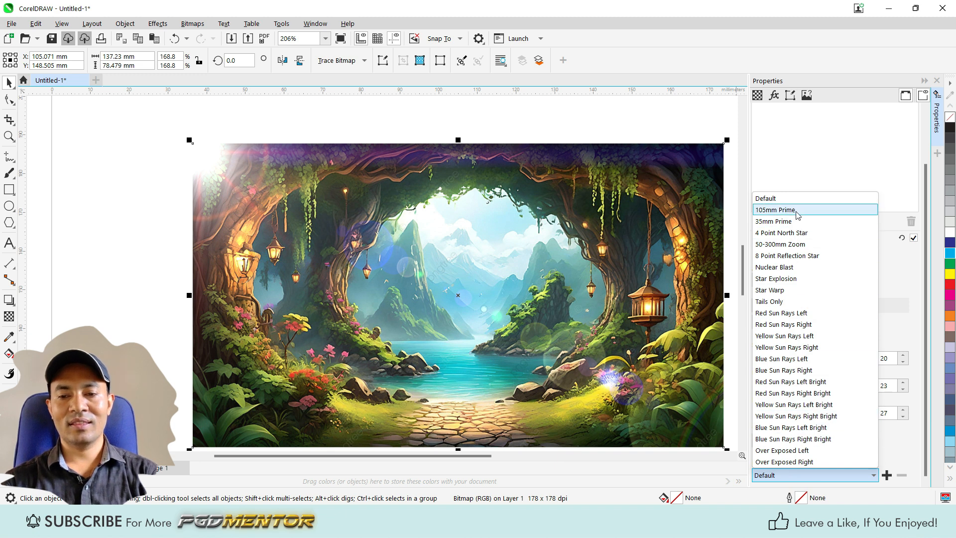
click(768, 213)
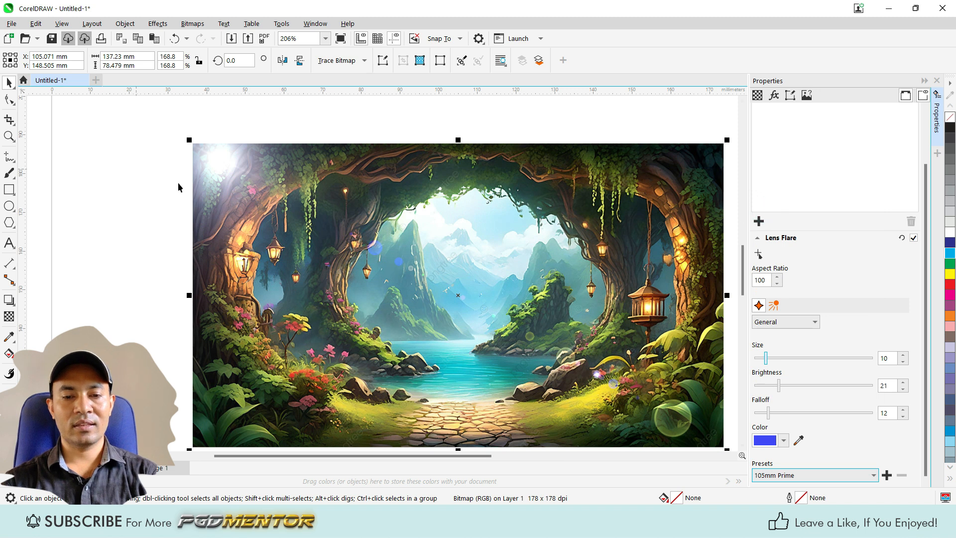
click(821, 472)
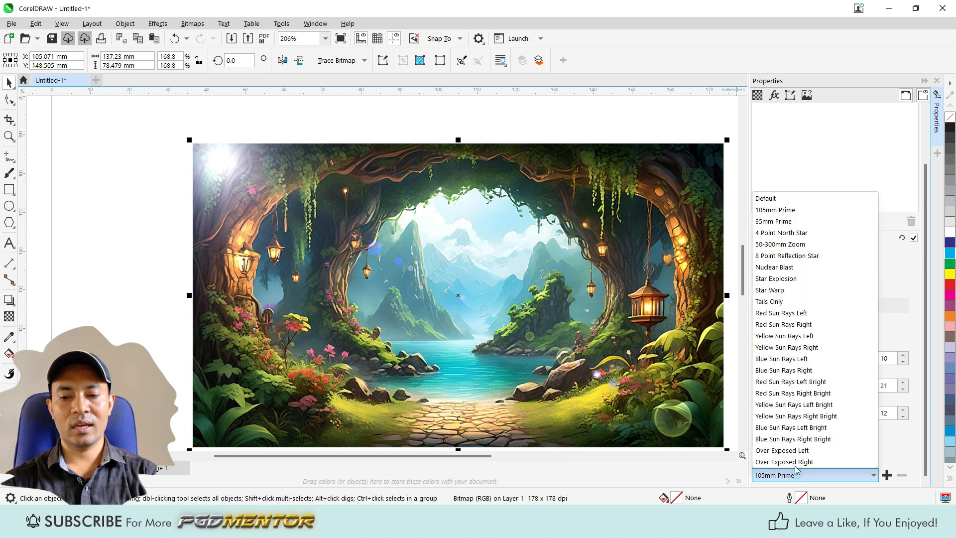
click(780, 223)
click(791, 474)
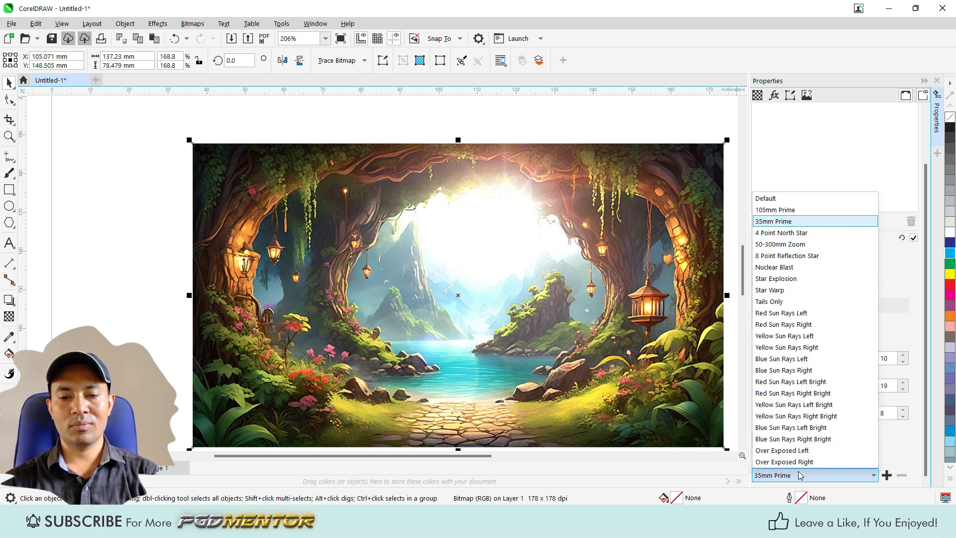
click(771, 256)
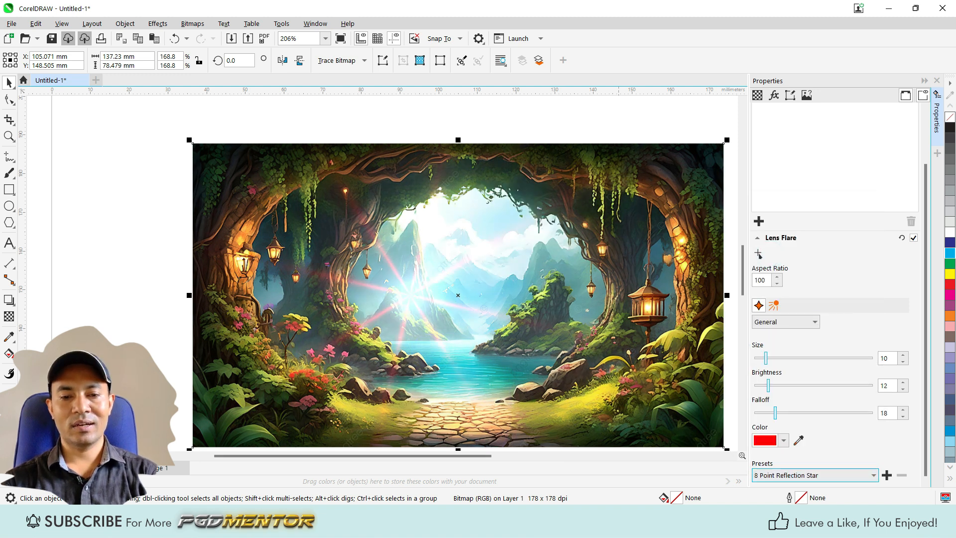
Step: Try the Red Sun Rays Right, Red Sun Rays Right Bright and Yellow Sun Rays Right Bright presets in turn
click(807, 475)
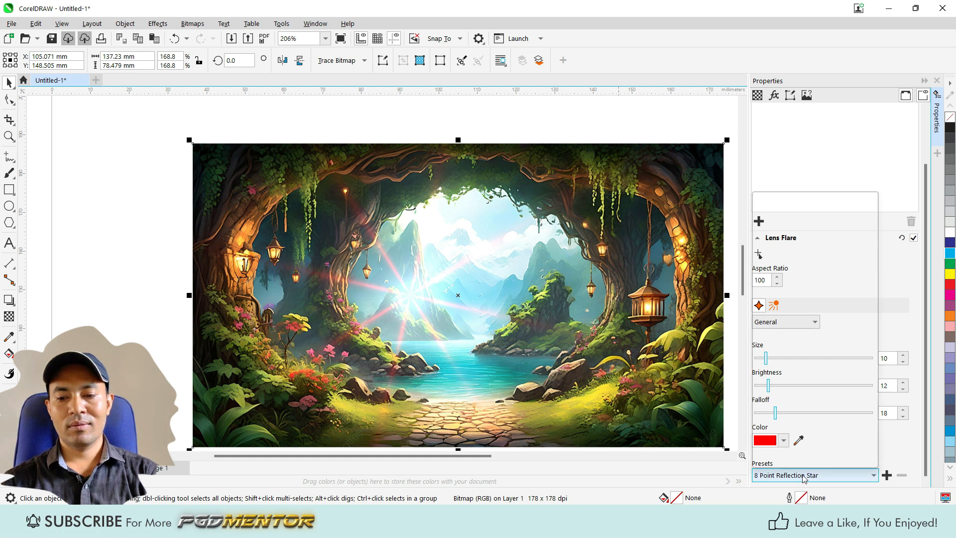
click(803, 325)
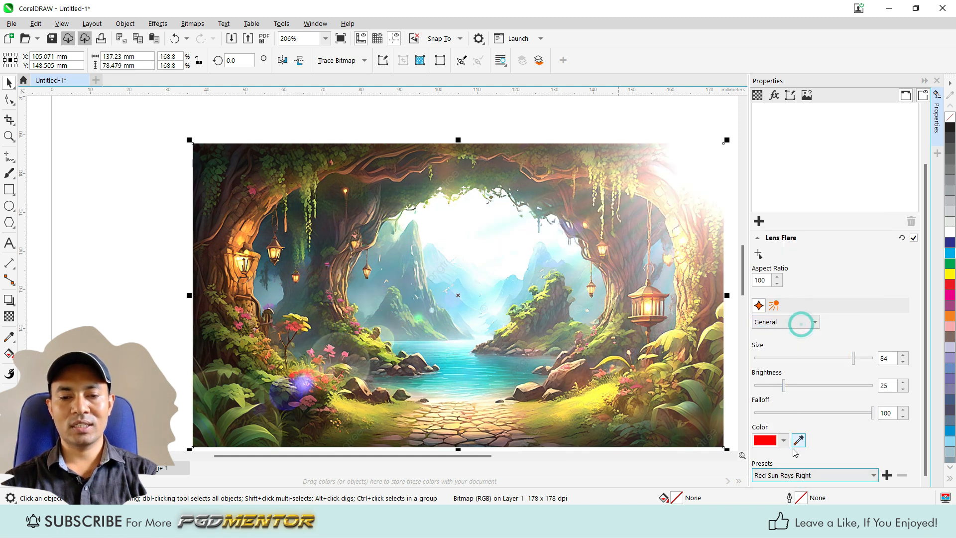
click(793, 474)
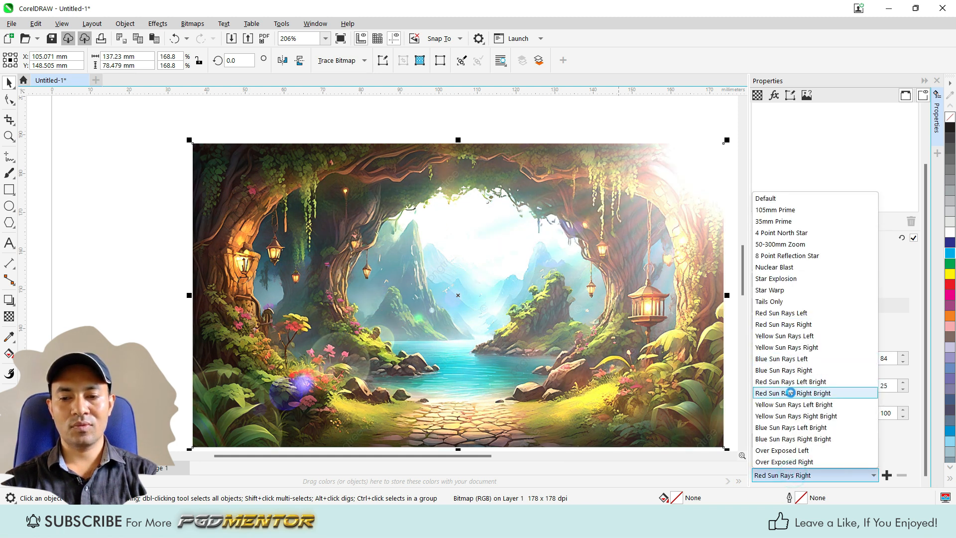
click(792, 393)
click(810, 476)
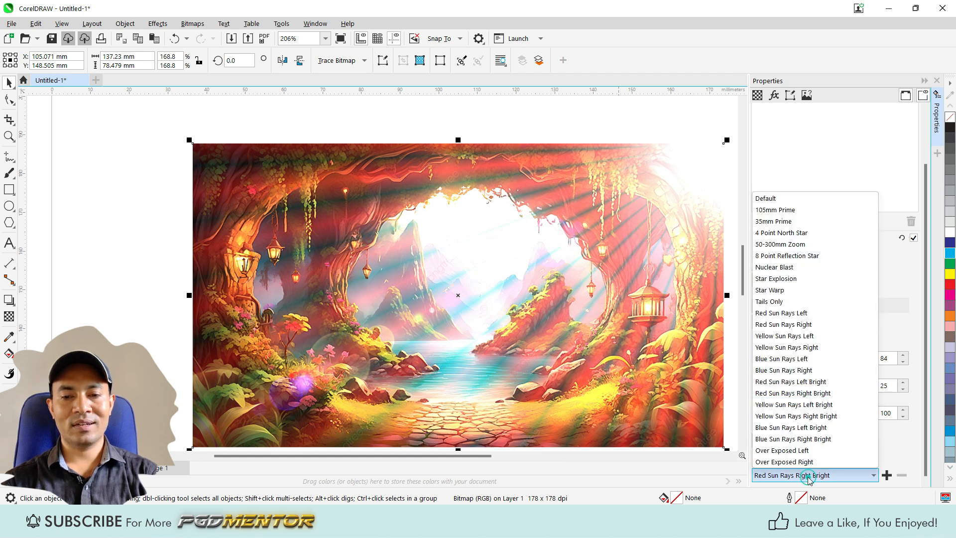
click(792, 412)
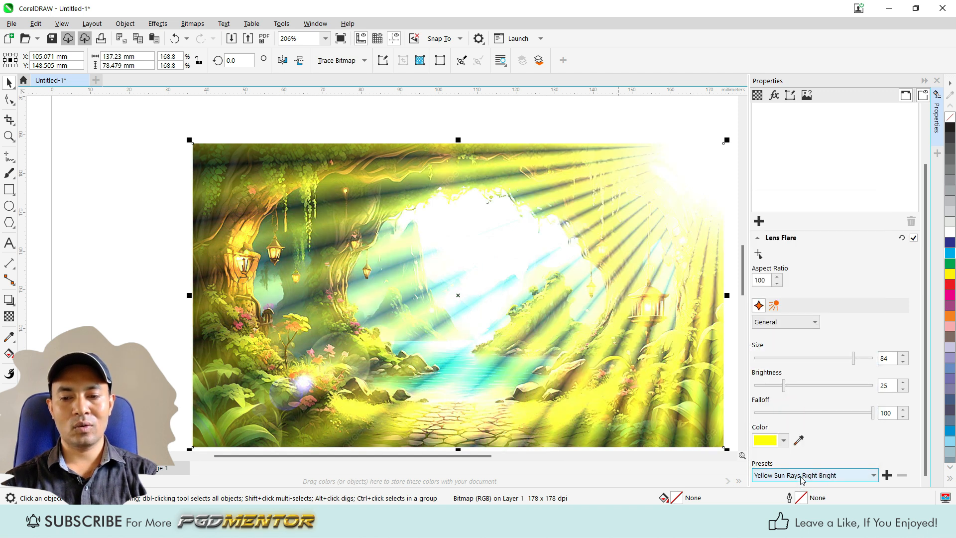
Step: Try the Blue Sun Rays Right Bright and Over Exposed Right lens flare presets in turn
click(796, 475)
click(795, 440)
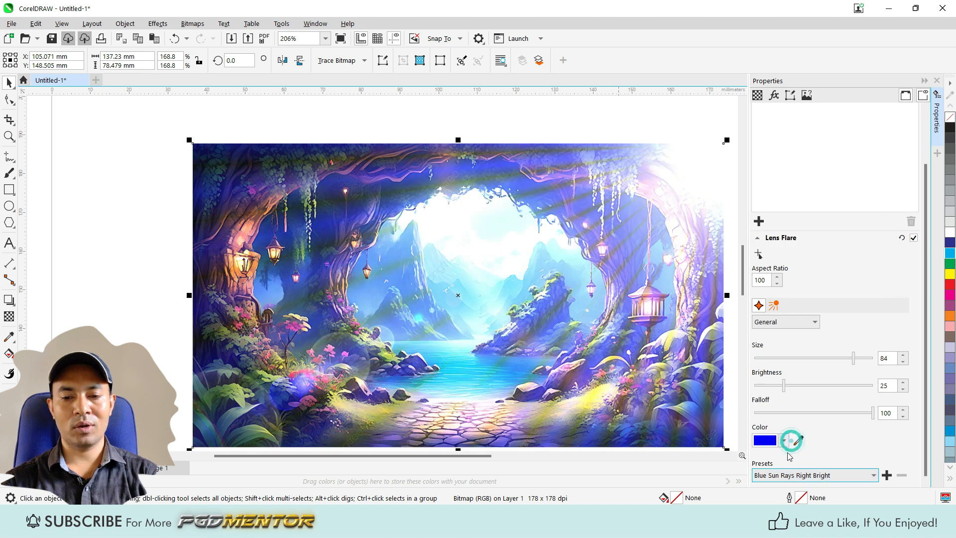
click(802, 476)
click(787, 462)
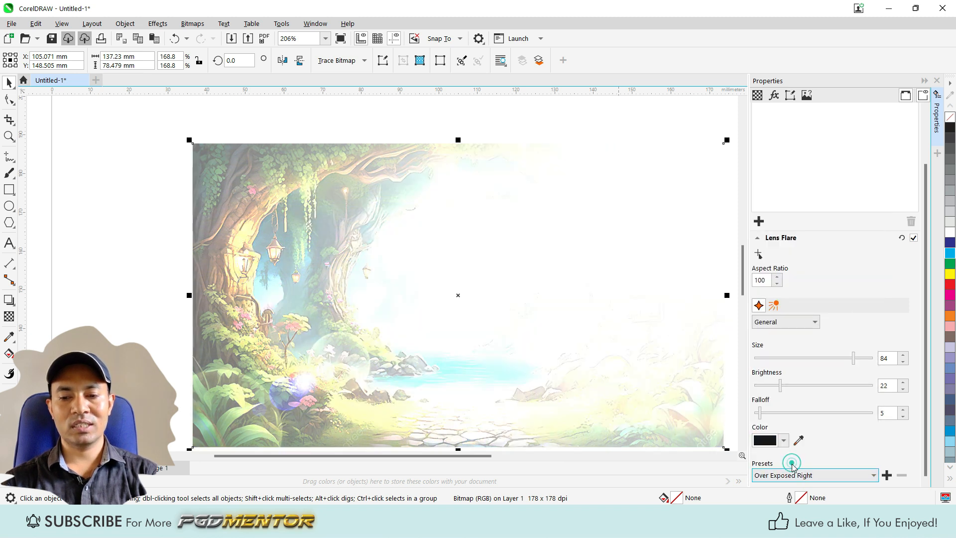
Step: Restore the lens flare's Default preset and show its Rays settings
click(799, 475)
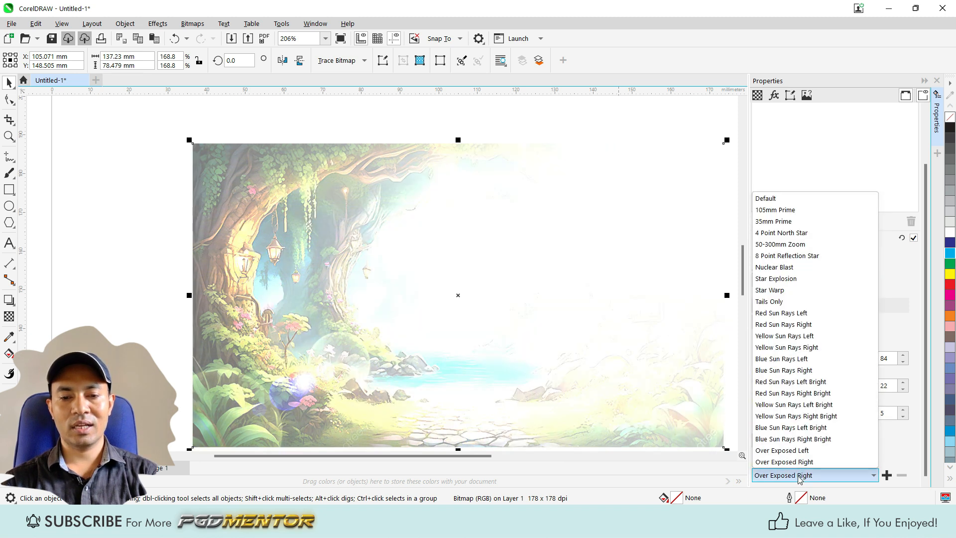
click(769, 199)
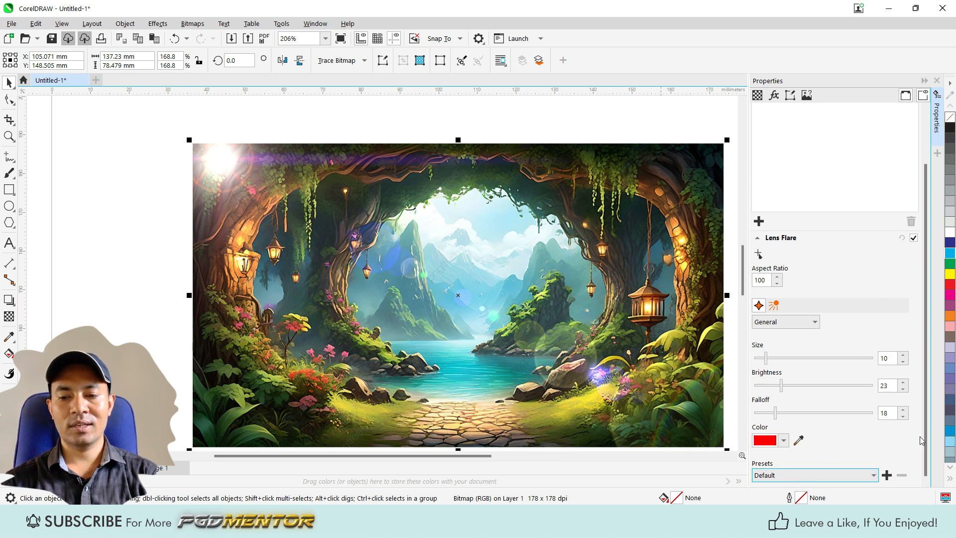
click(773, 307)
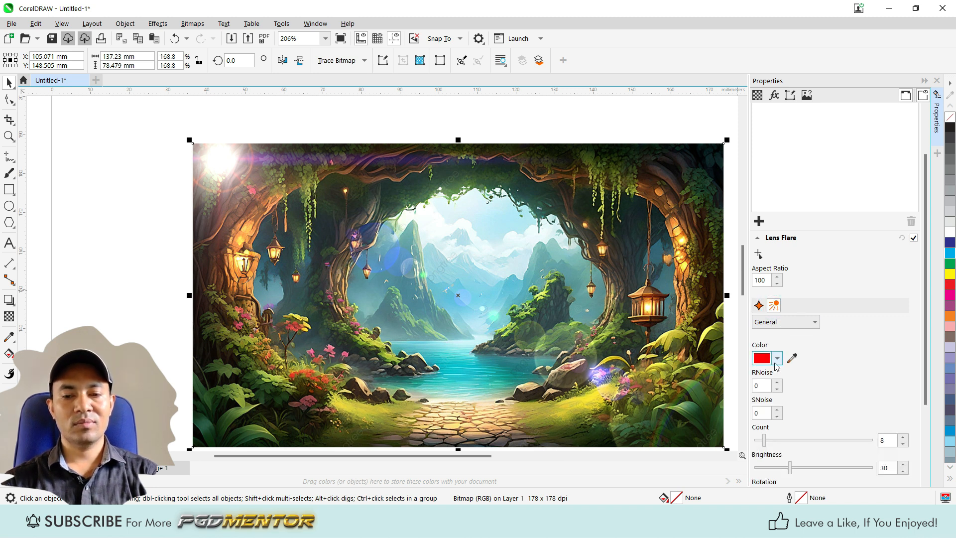
Step: Set the color of the lens flare's rays to dark red (#E0040C) and examine the flare up close
click(778, 360)
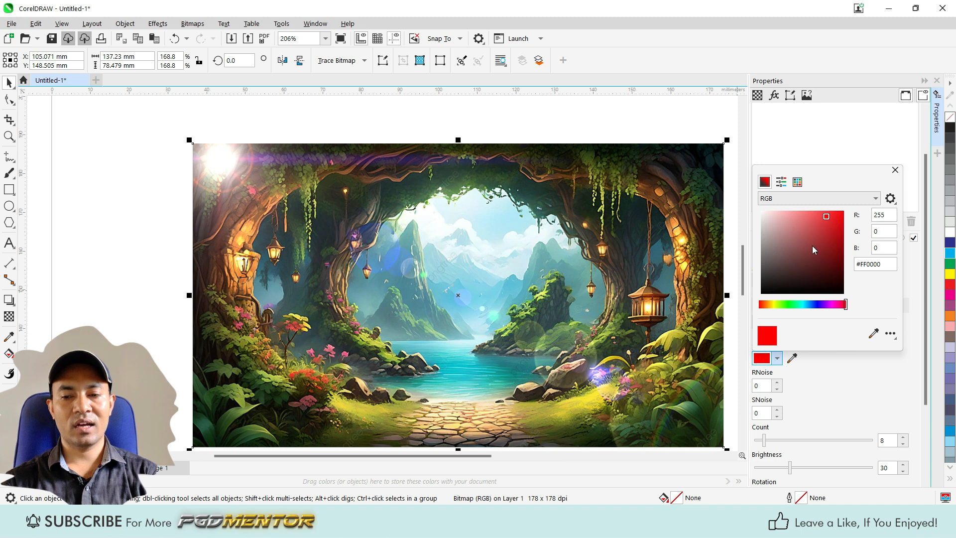
mouse_move(827, 219)
mouse_down()
mouse_move(838, 284)
mouse_move(841, 220)
mouse_up()
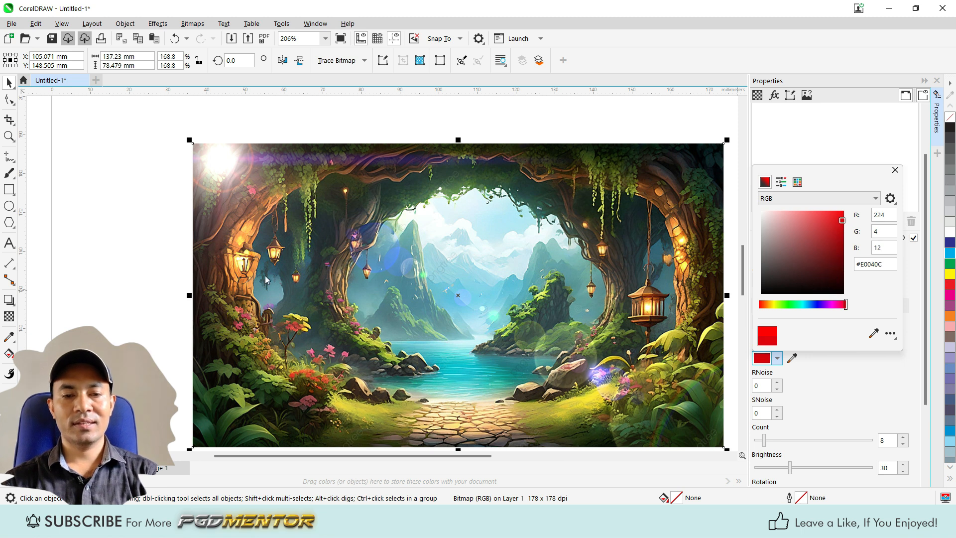
click(205, 170)
scroll(205, 170, up, 1)
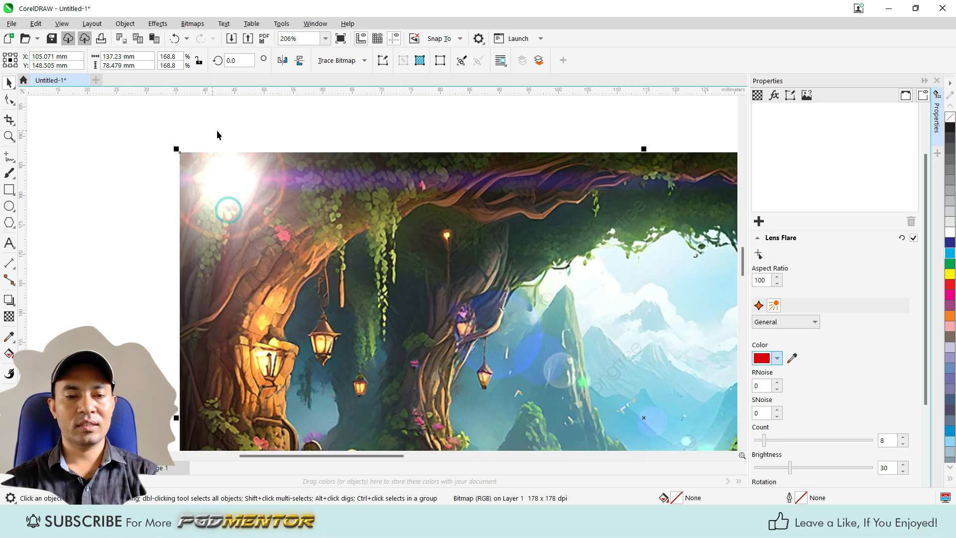
scroll(224, 286, up, 1)
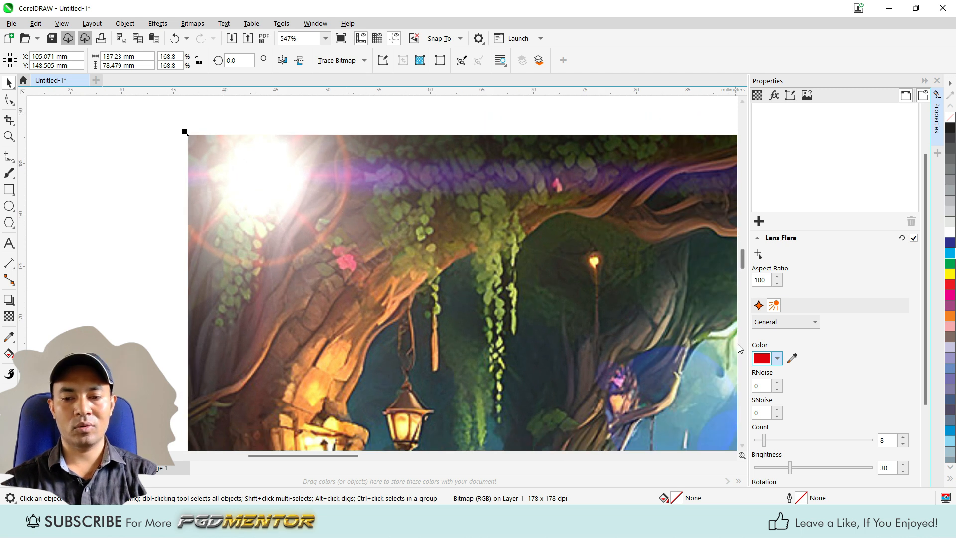
Step: Try blue (#048CE0) and green (#04E060) for the lens flare's rays and set their color to red (#E00404)
click(777, 358)
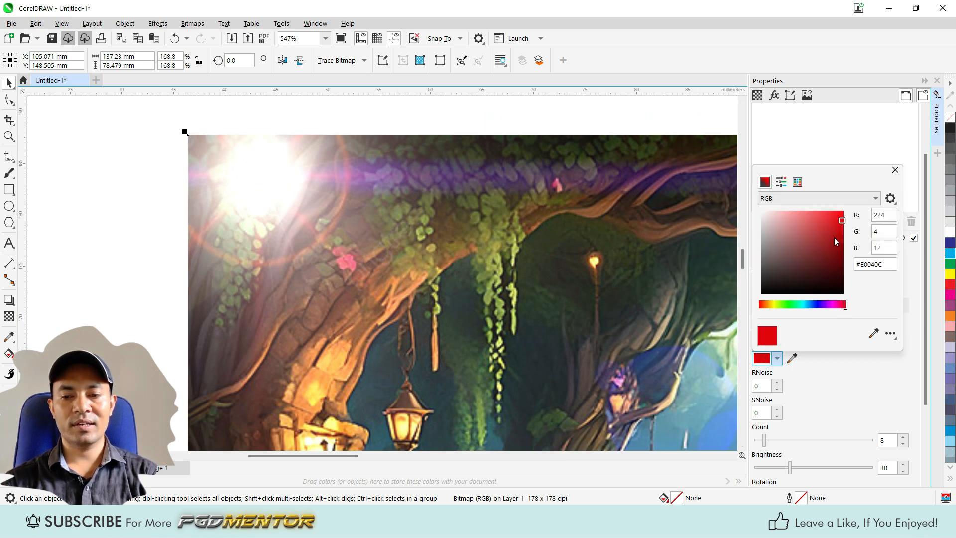
drag(845, 309, 755, 313)
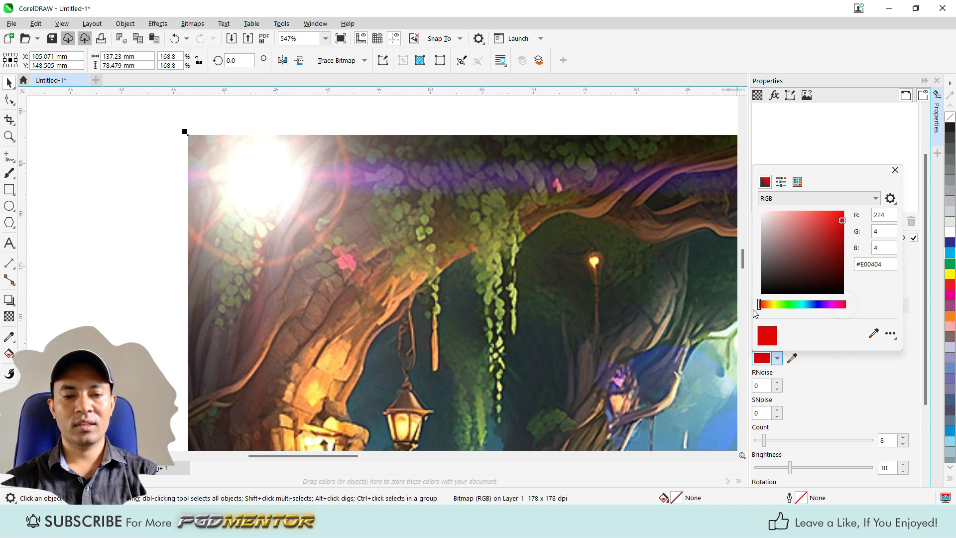
click(808, 304)
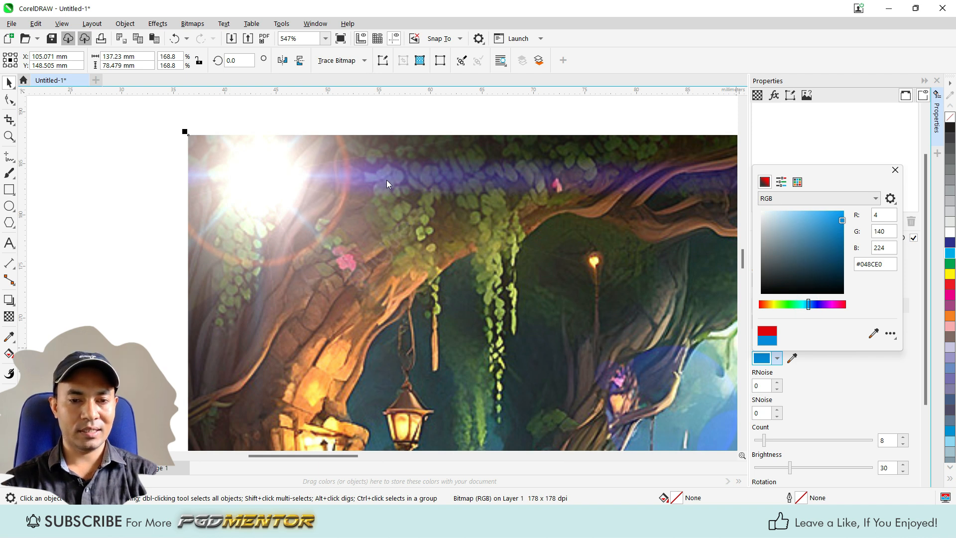
mouse_move(810, 305)
mouse_down()
mouse_move(821, 304)
mouse_move(796, 305)
mouse_up()
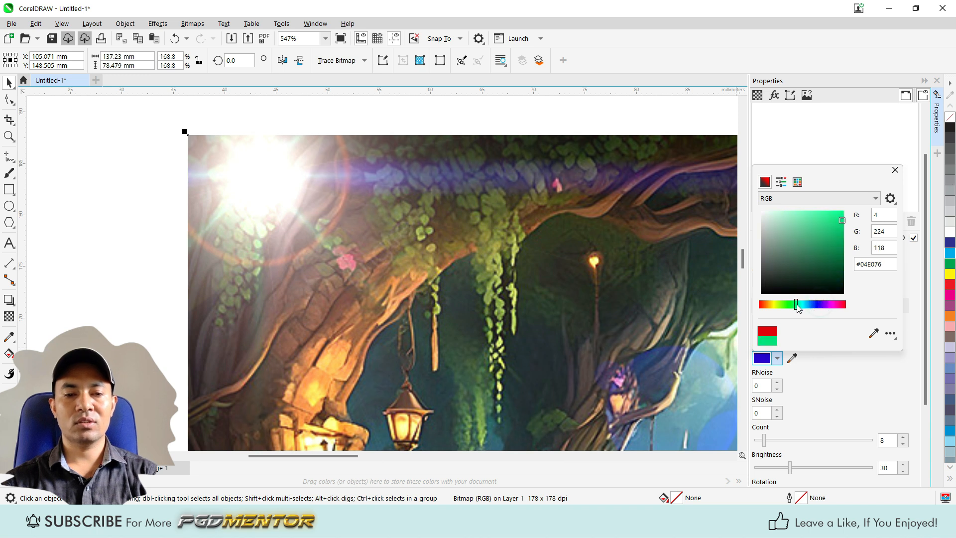
click(795, 306)
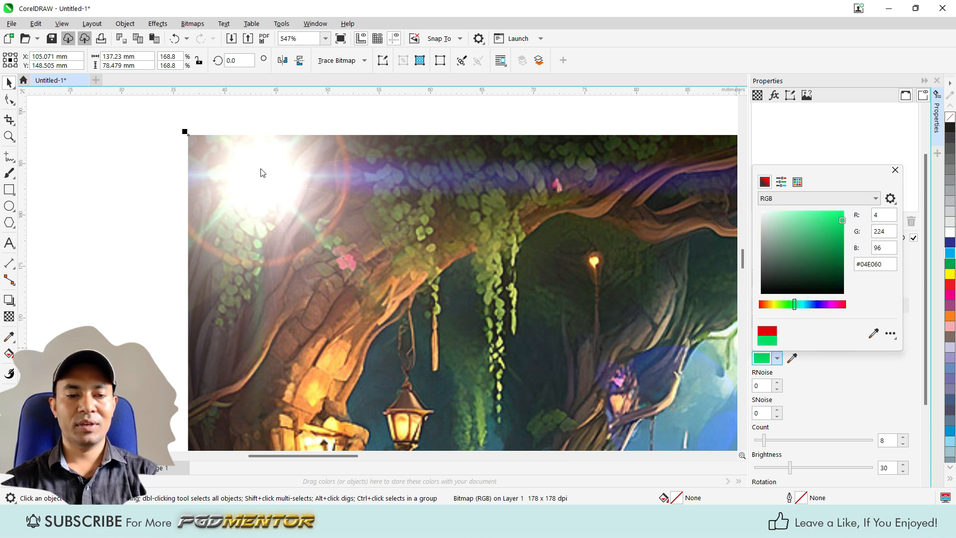
mouse_move(795, 306)
mouse_down()
mouse_move(770, 305)
mouse_move(846, 305)
mouse_up()
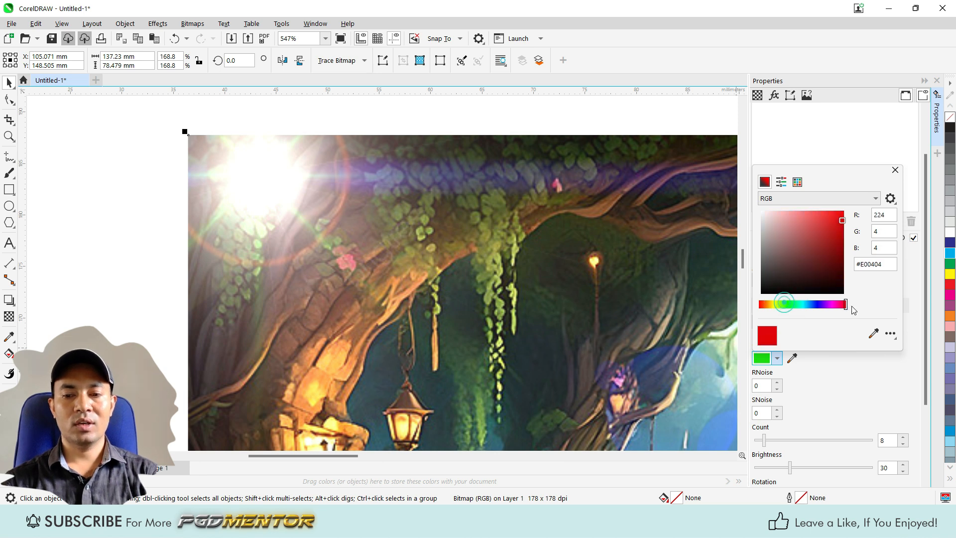
click(908, 162)
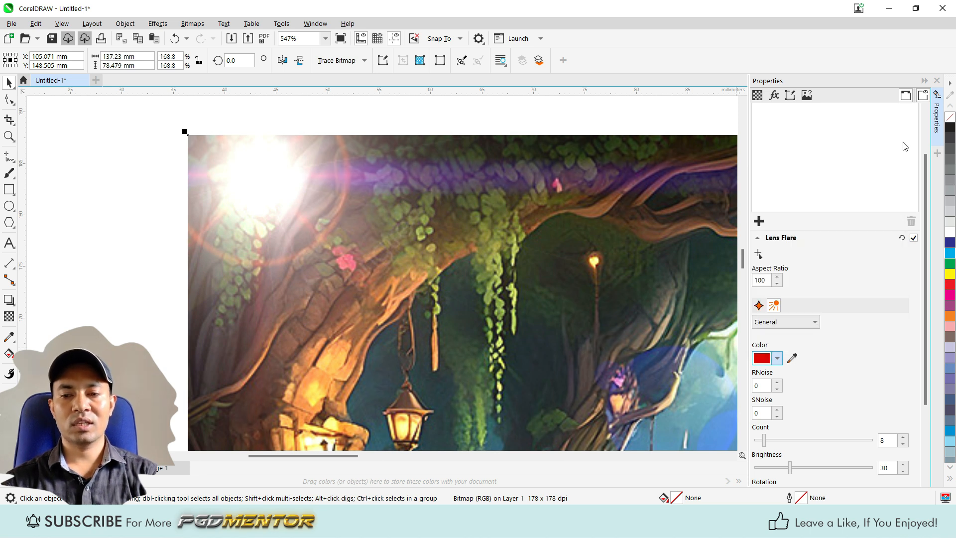
Step: Set both RNoise and SNoise of the lens flare's rays to 50 and check the flare up close and at full view
click(778, 381)
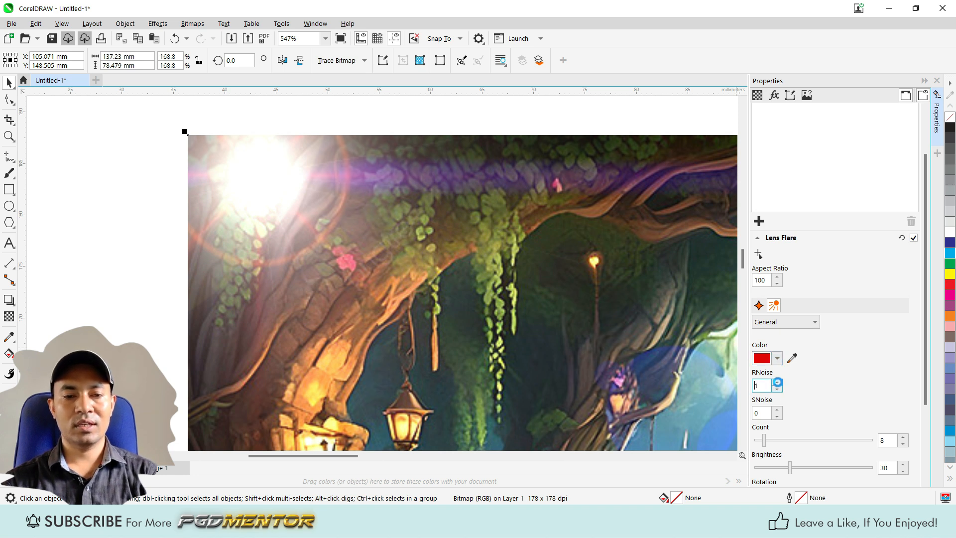
click(778, 381)
click(777, 381)
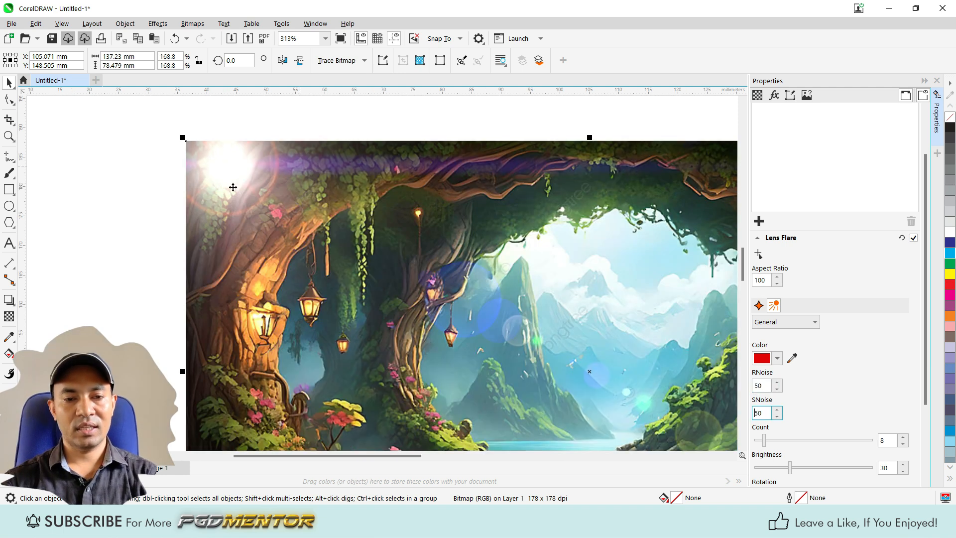
scroll(222, 167, up, 2)
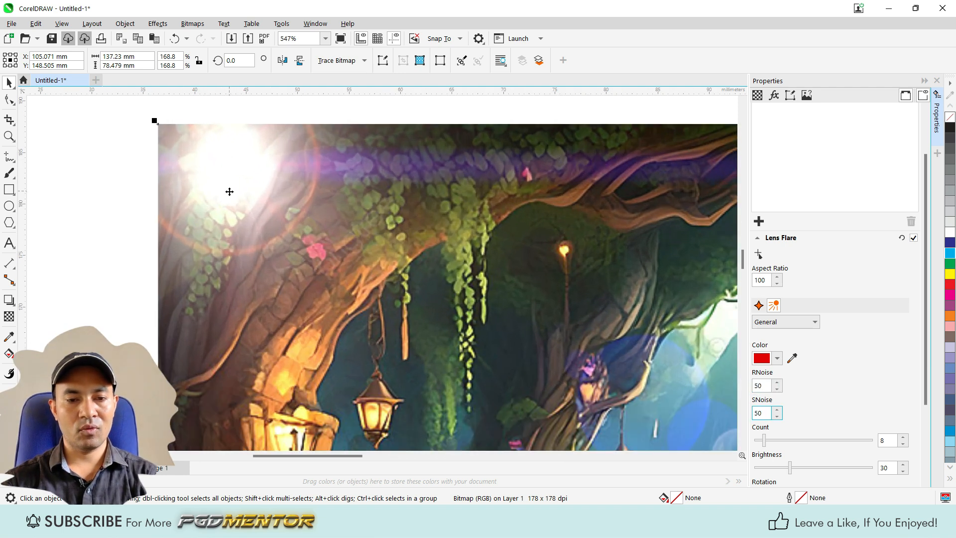
scroll(230, 192, down, 3)
scroll(836, 401, down, 1)
scroll(836, 401, down, 2)
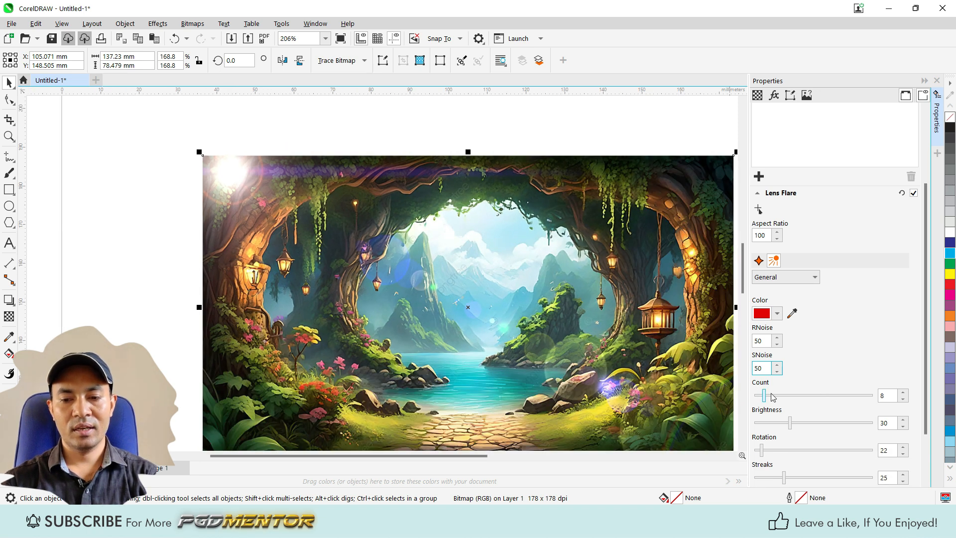
Step: Try ray counts of 21 and 45 for the lens flare and set the count to 23
drag(765, 400, 779, 397)
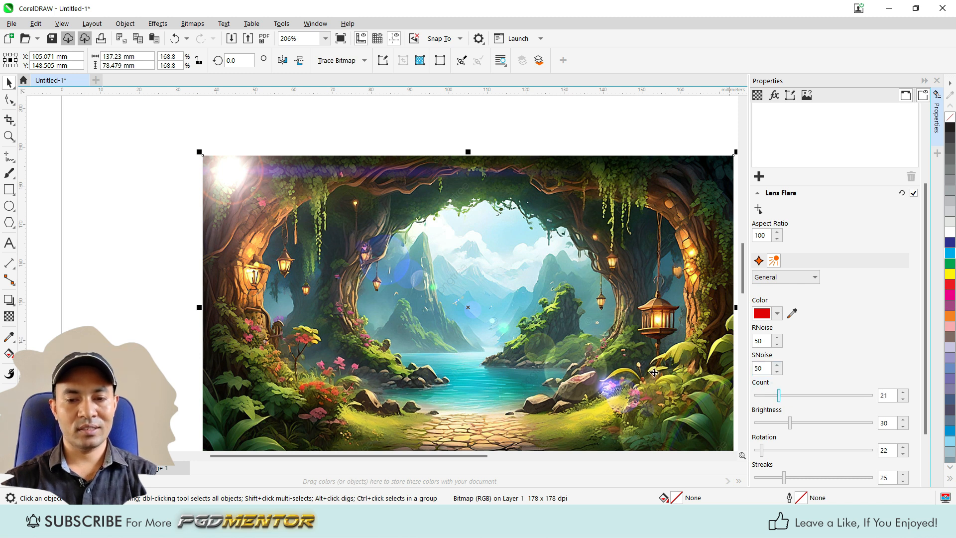
scroll(227, 211, up, 4)
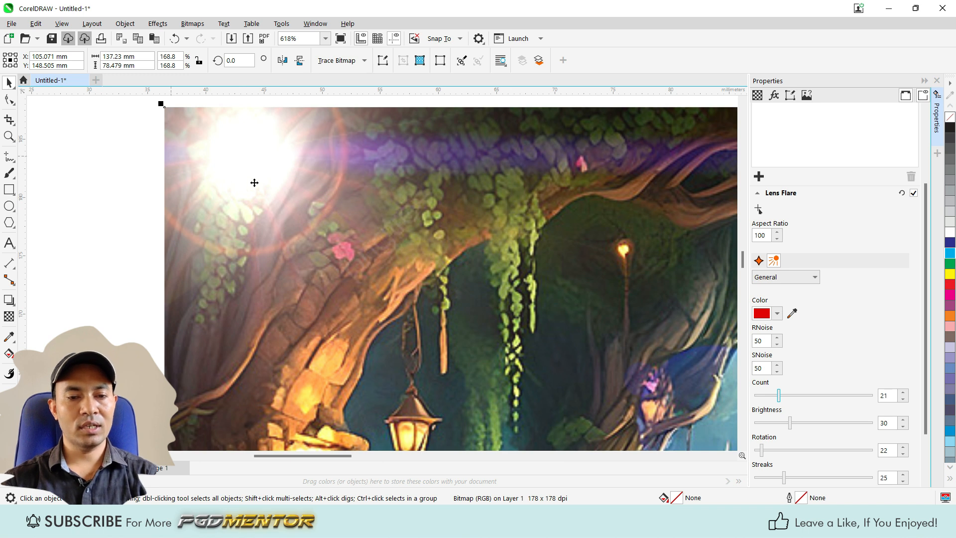
scroll(386, 297, down, 1)
scroll(264, 175, up, 1)
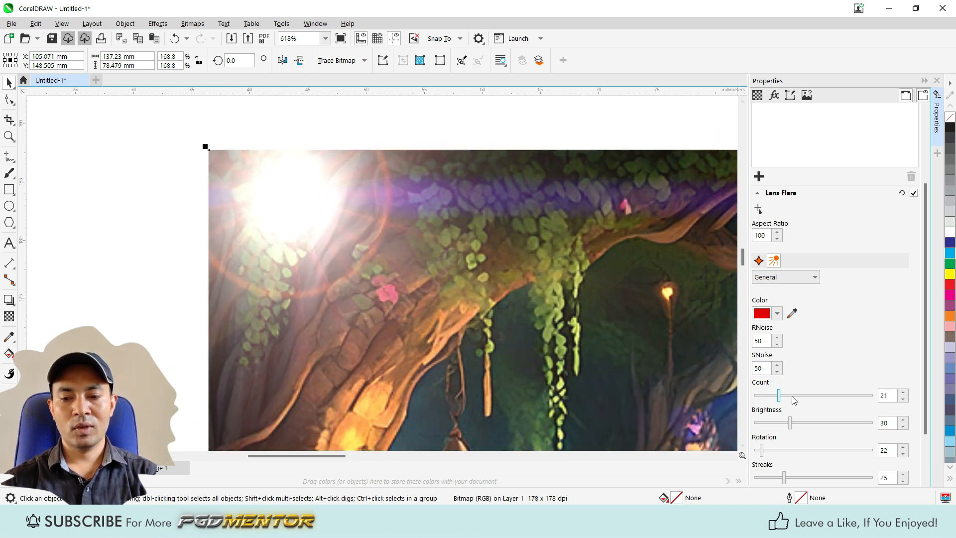
drag(780, 396, 807, 395)
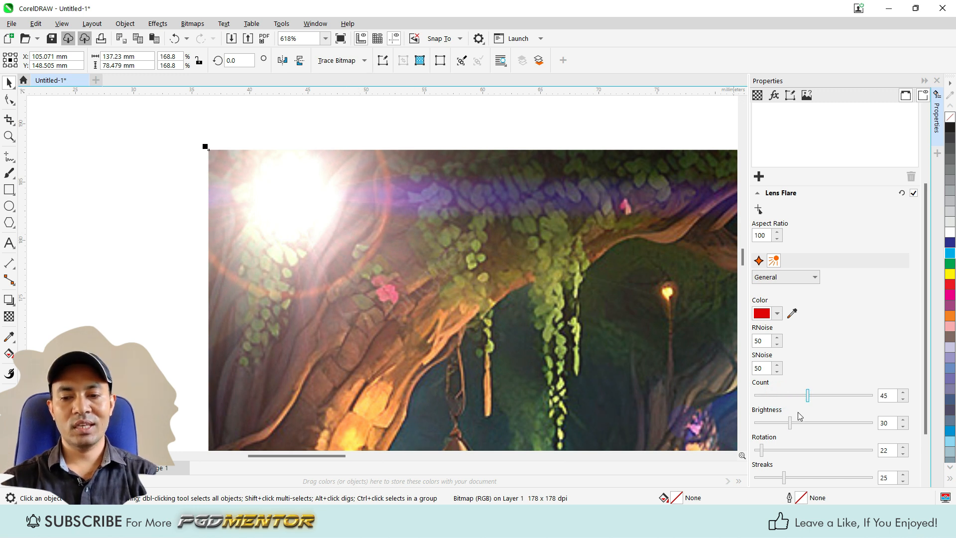
drag(808, 394, 781, 397)
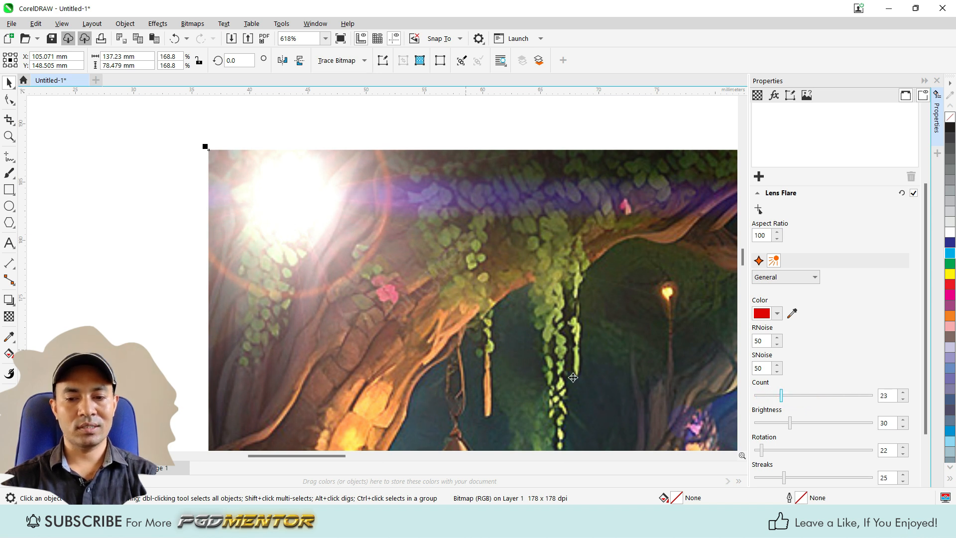
Step: Set the brightness of the lens flare's rays to 95 and inspect the red rays on the forest photo
drag(790, 422, 868, 422)
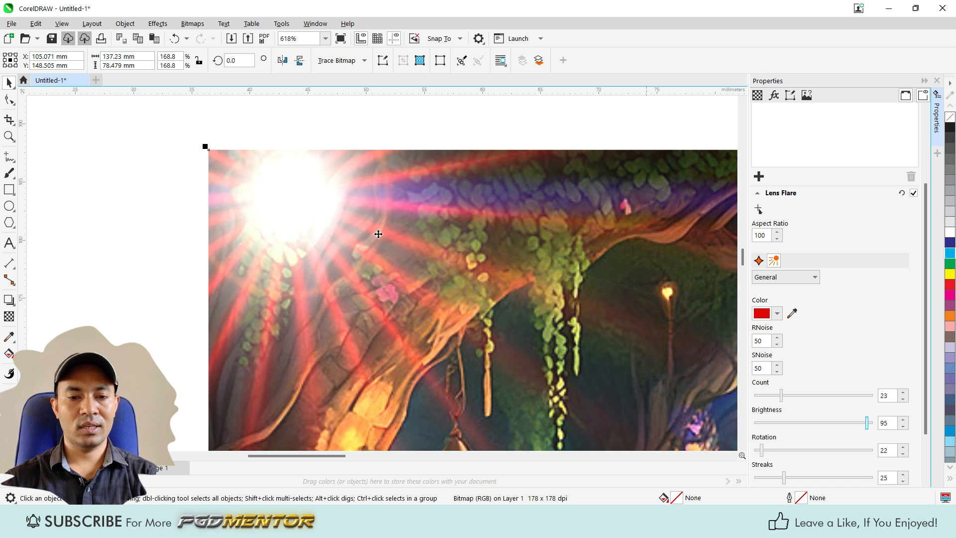
scroll(331, 219, down, 4)
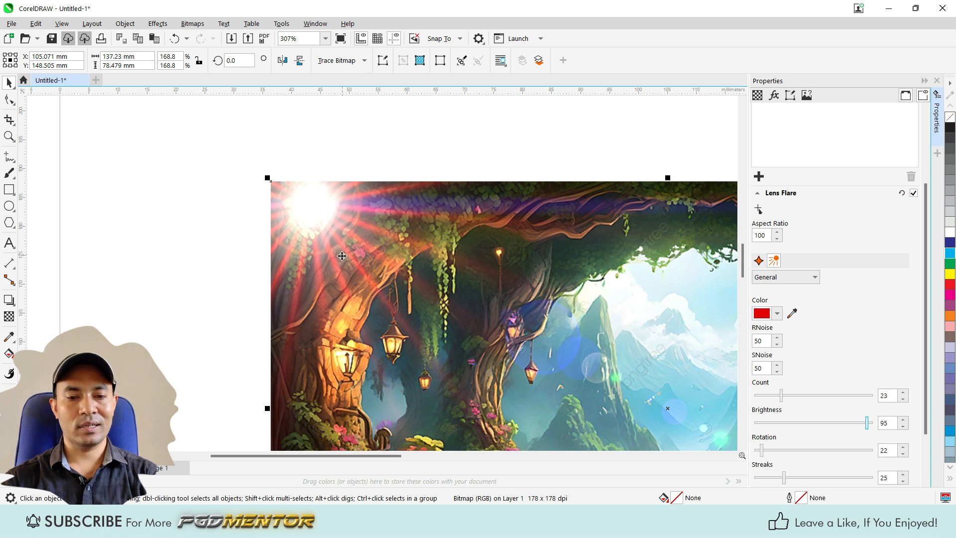
scroll(306, 235, up, 2)
scroll(315, 211, down, 1)
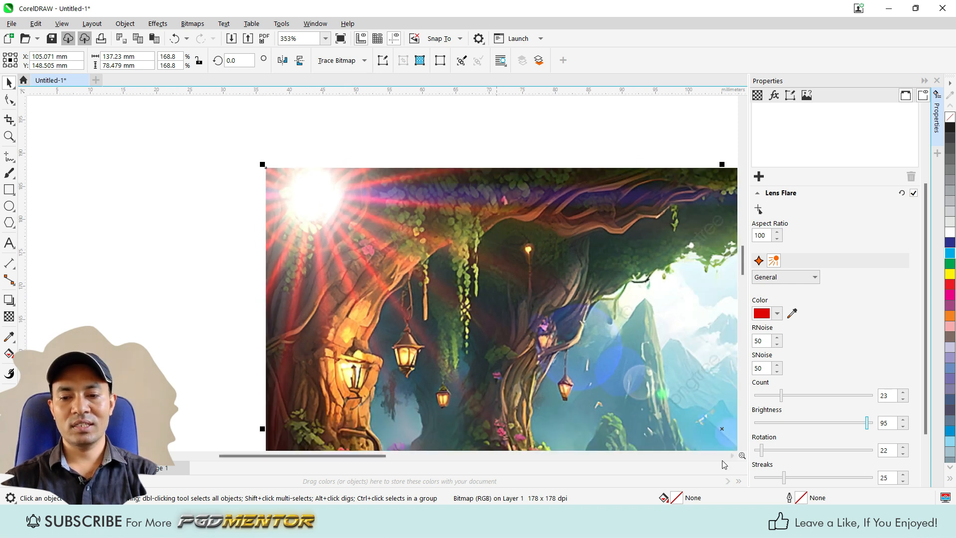
Step: Set the rotation of the lens flare's rays to 112 and view the turned rays
drag(762, 451, 792, 445)
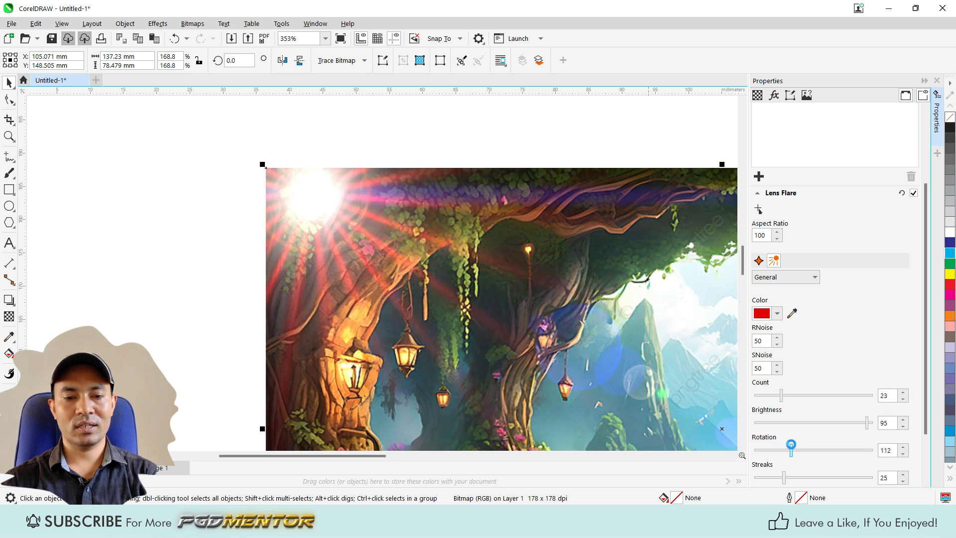
scroll(504, 264, down, 2)
scroll(471, 280, up, 1)
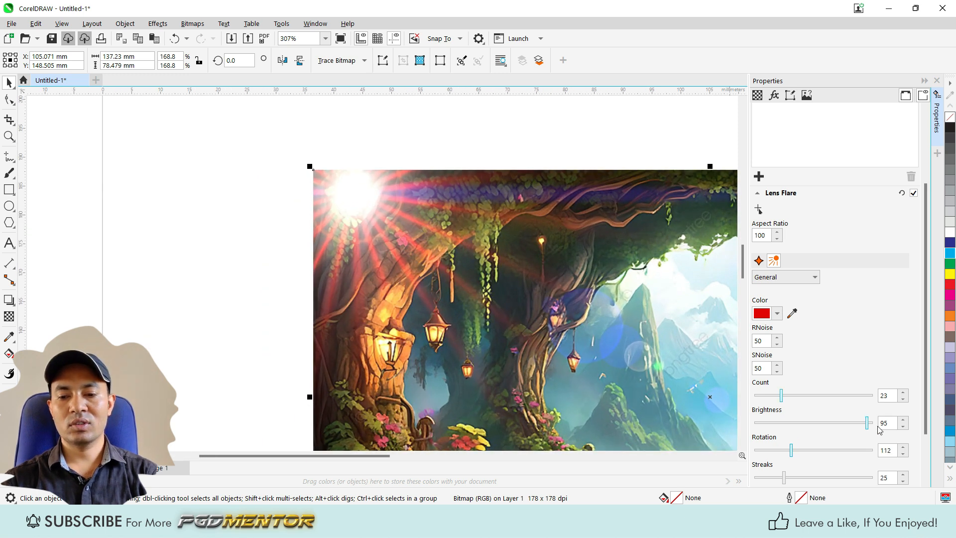
Step: Try a Streaks value of 85 for the lens flare's rays, raise it to 100 and examine the fine streaks
scroll(880, 432, down, 3)
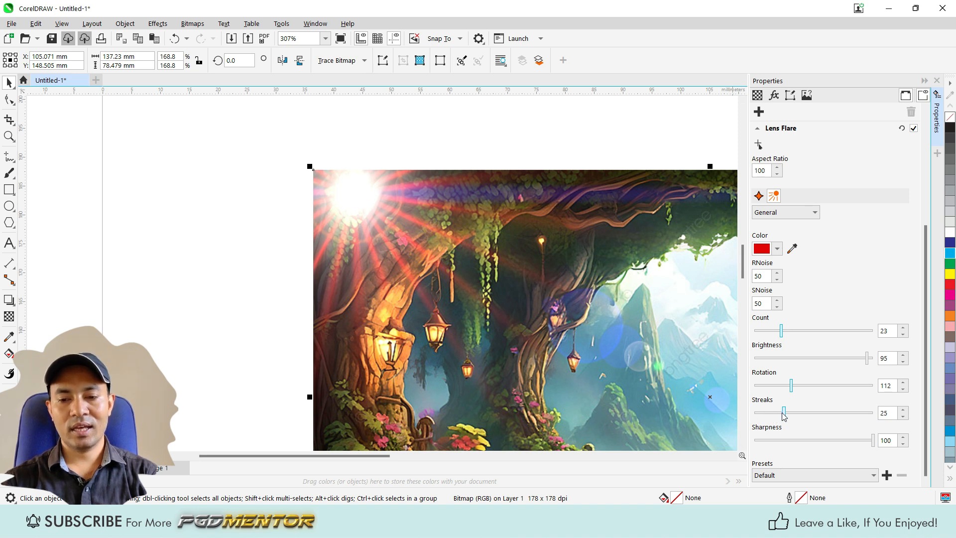
mouse_move(784, 413)
mouse_down()
mouse_move(849, 404)
mouse_move(755, 412)
mouse_move(856, 413)
mouse_up()
scroll(351, 202, up, 4)
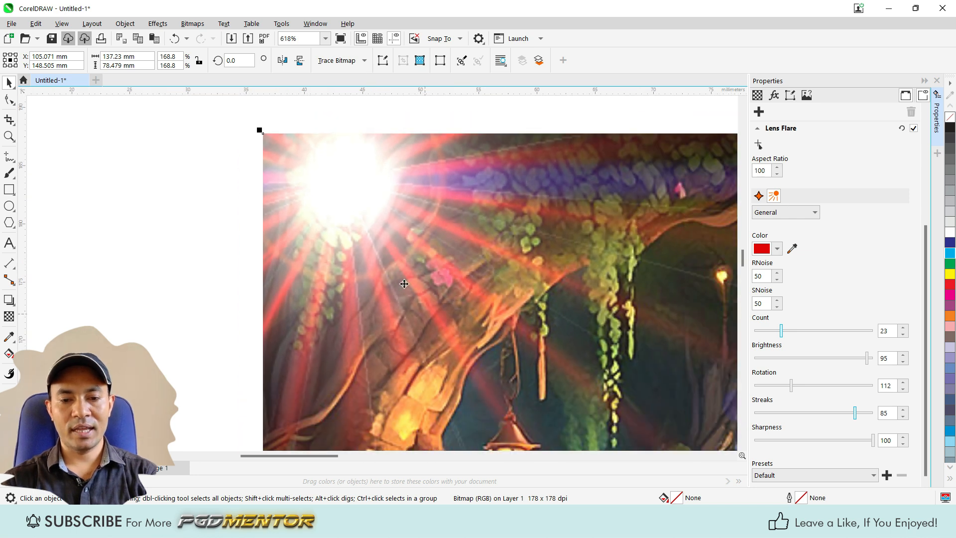
scroll(371, 259, down, 1)
mouse_move(856, 417)
mouse_down()
mouse_move(744, 415)
mouse_move(873, 415)
mouse_up()
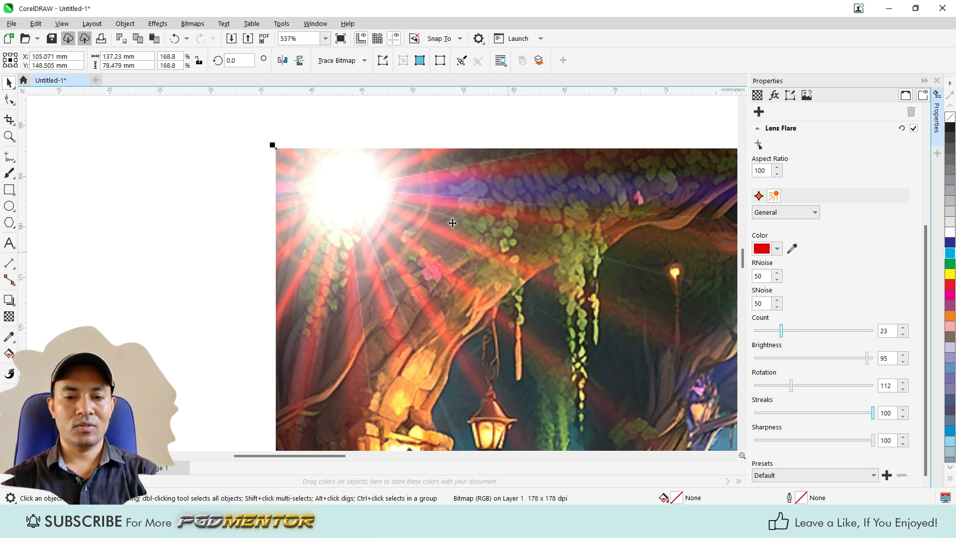
scroll(314, 206, down, 2)
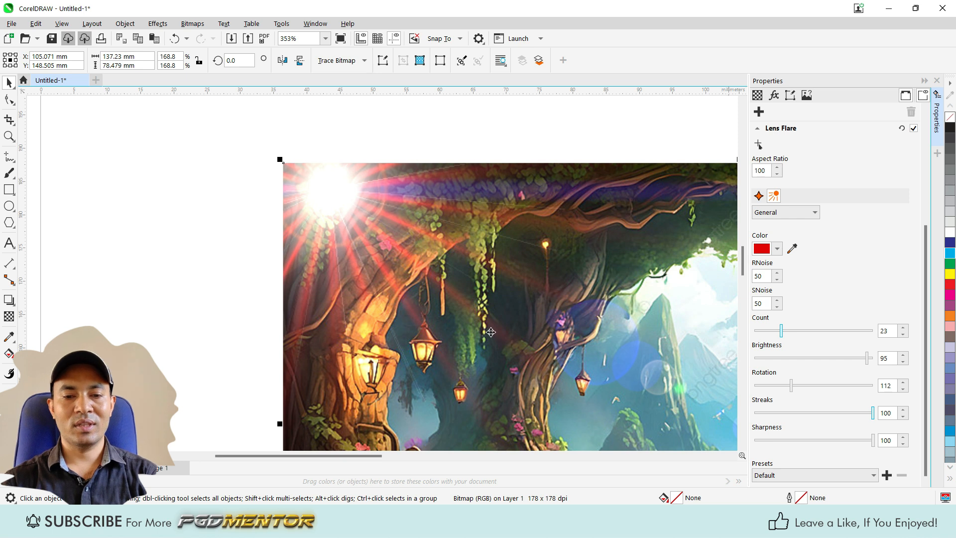
scroll(316, 206, up, 1)
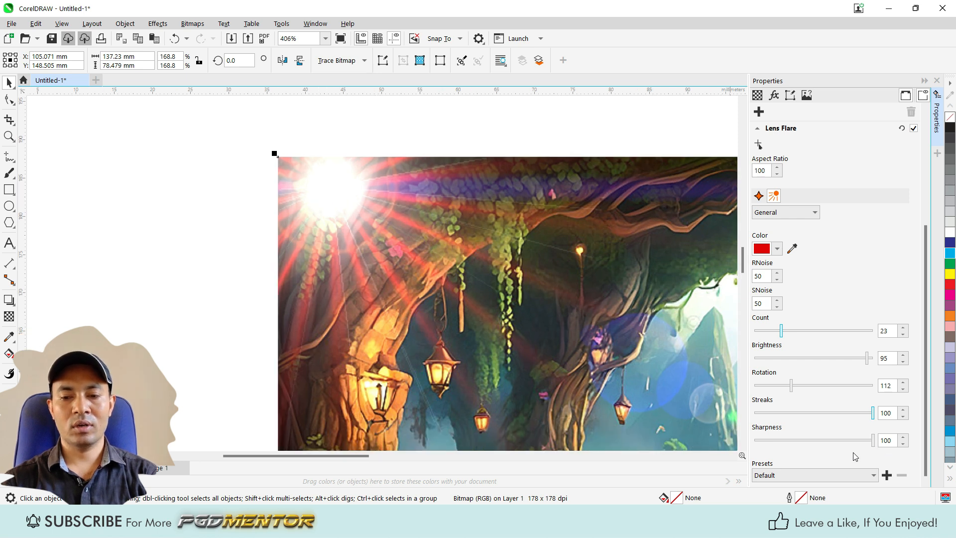
Step: Lower the sharpness of the lens flare's rays to 6 and compare the softened glow close up and on the whole photo
drag(875, 443, 761, 441)
scroll(281, 211, down, 4)
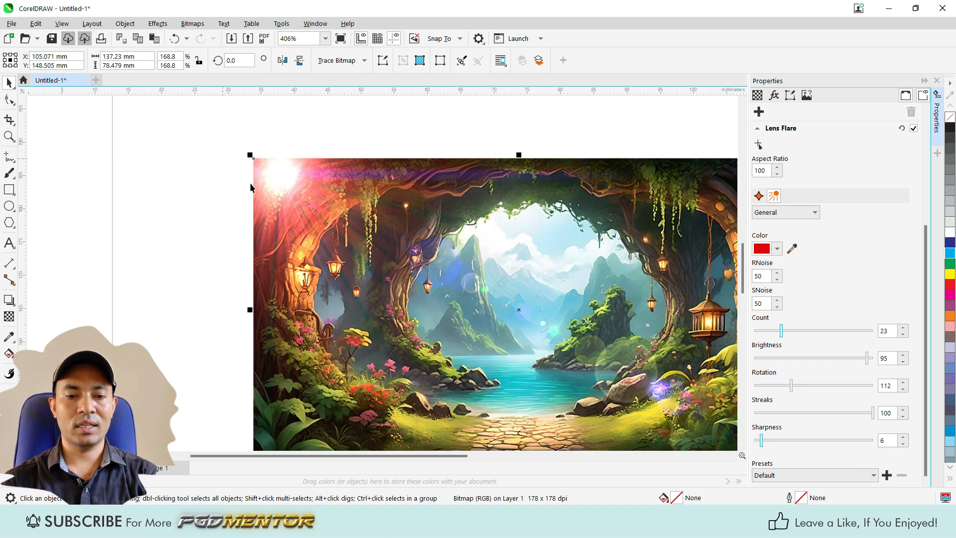
scroll(282, 211, up, 2)
scroll(282, 212, down, 2)
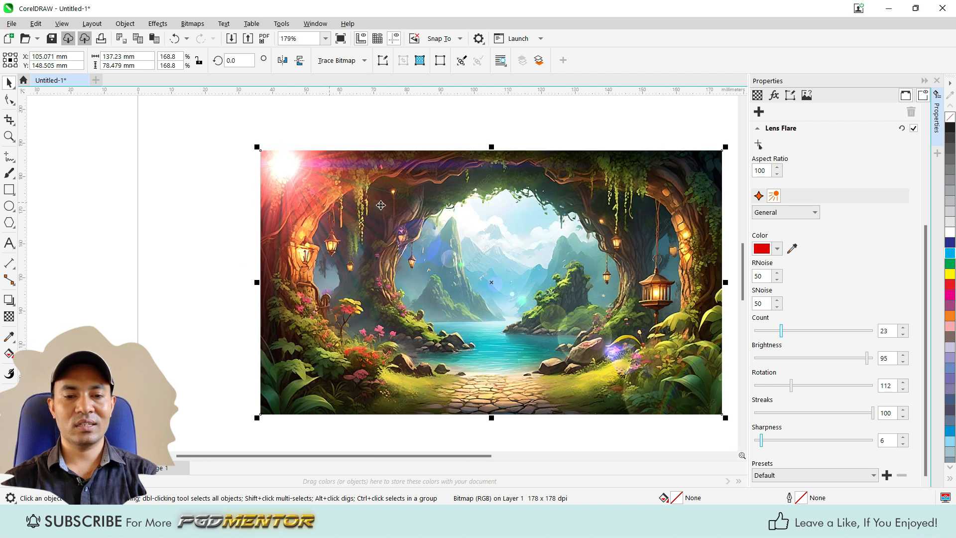
scroll(323, 188, up, 1)
scroll(324, 188, down, 1)
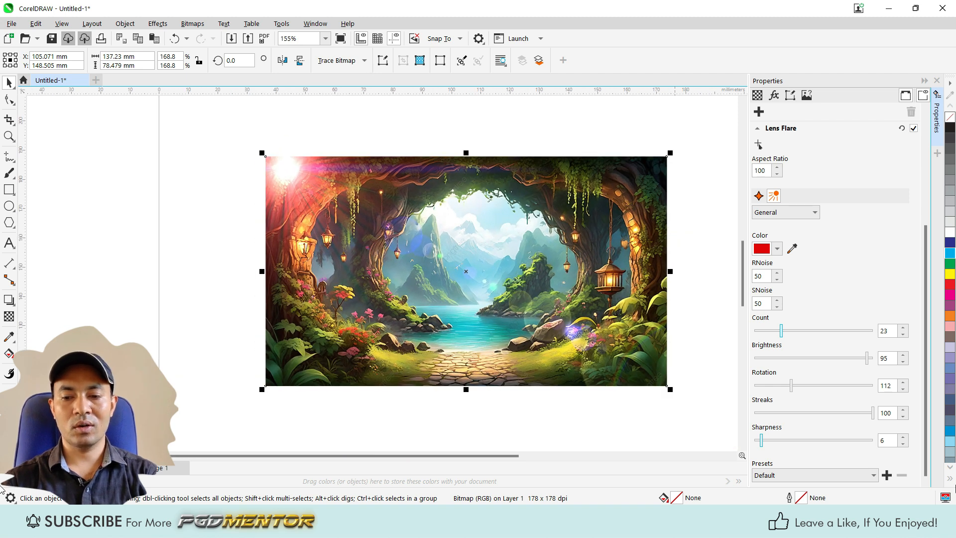
Step: Apply the Yellow Sun Rays Left preset to the lens flare and deselect the photo
click(781, 477)
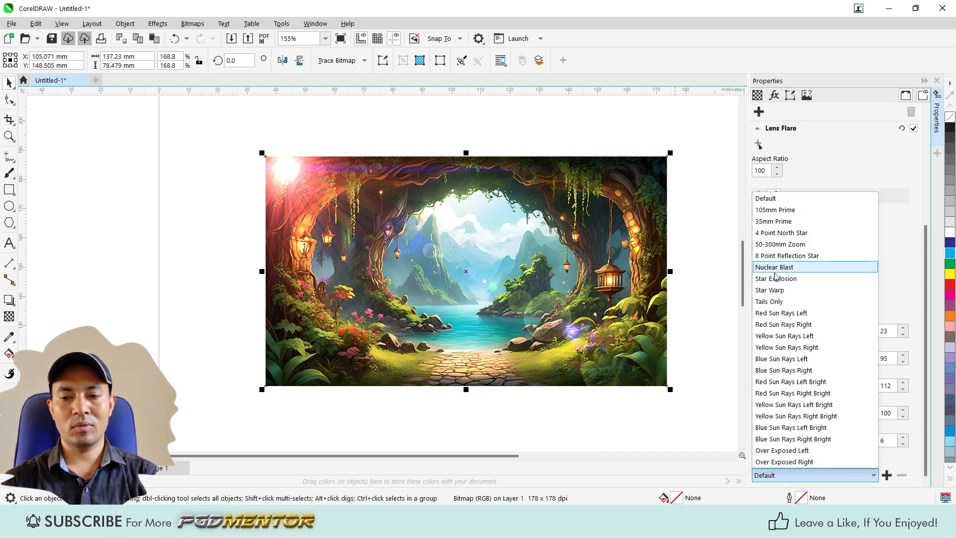
click(781, 337)
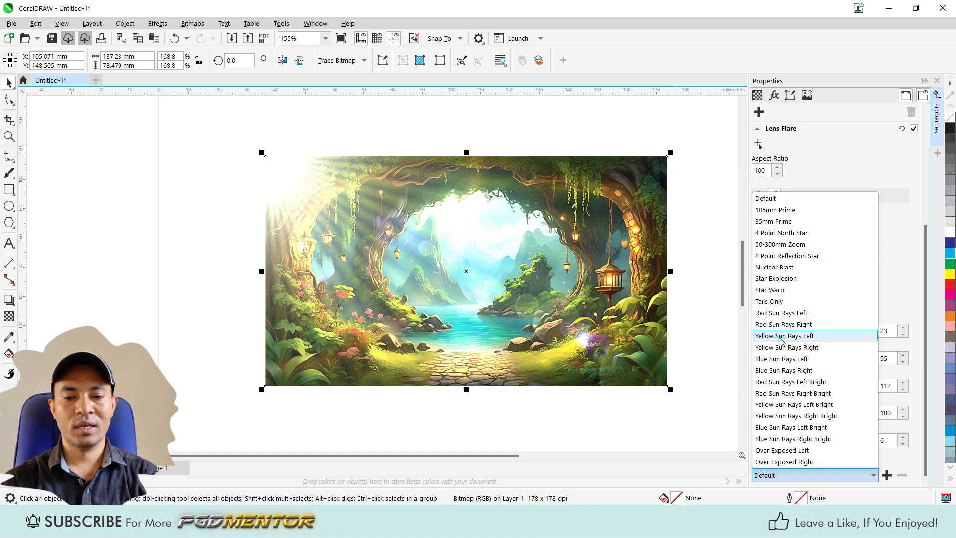
click(886, 269)
click(178, 300)
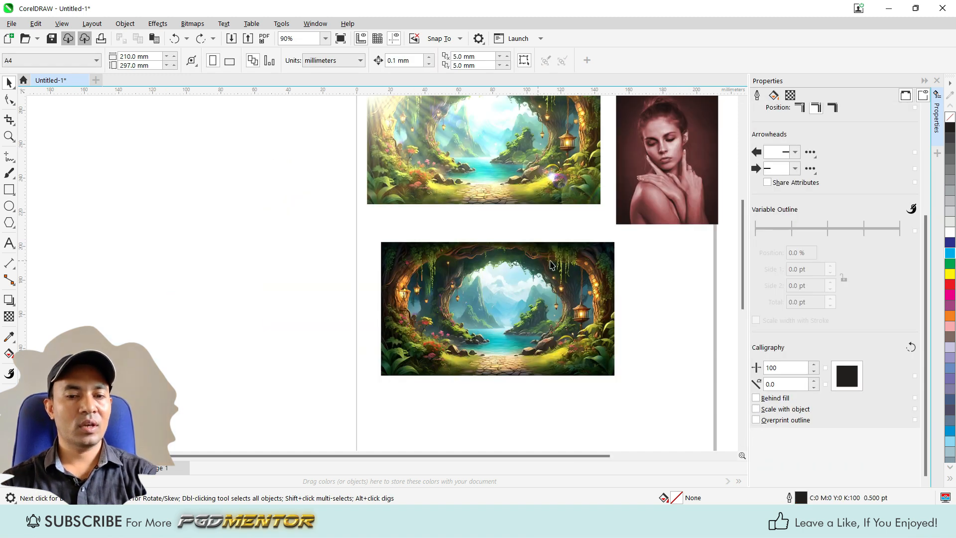
Step: Move the lower forest photo off the page, beside the photo with the lens flare
click(551, 265)
drag(449, 322, 178, 170)
drag(238, 211, 243, 187)
Step: Draw a rectangle about 165 x 94 mm in the empty space below the photos and narrow it to about 145 mm wide
click(9, 189)
mouse_move(369, 256)
mouse_down()
mouse_move(395, 297)
mouse_move(651, 417)
mouse_up()
key(space)
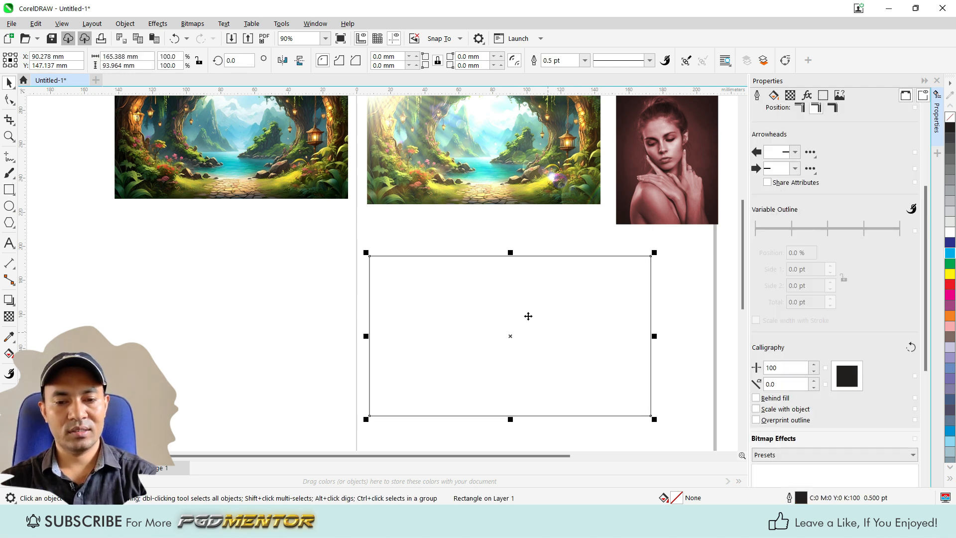
scroll(627, 377, up, 2)
drag(664, 319, 583, 302)
drag(374, 305, 429, 298)
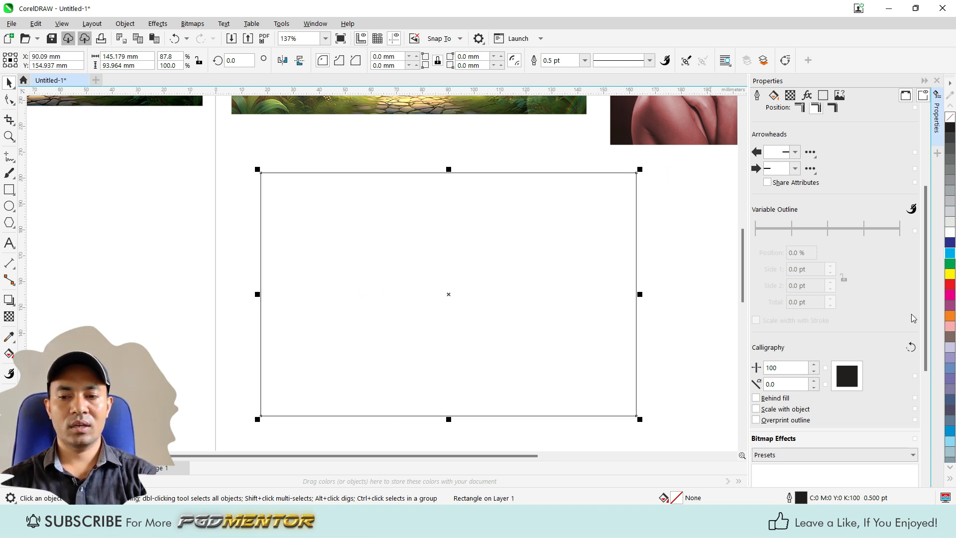
Step: Fill the rectangle with rich black (C:100 M:100 Y:100 K:100)
click(951, 479)
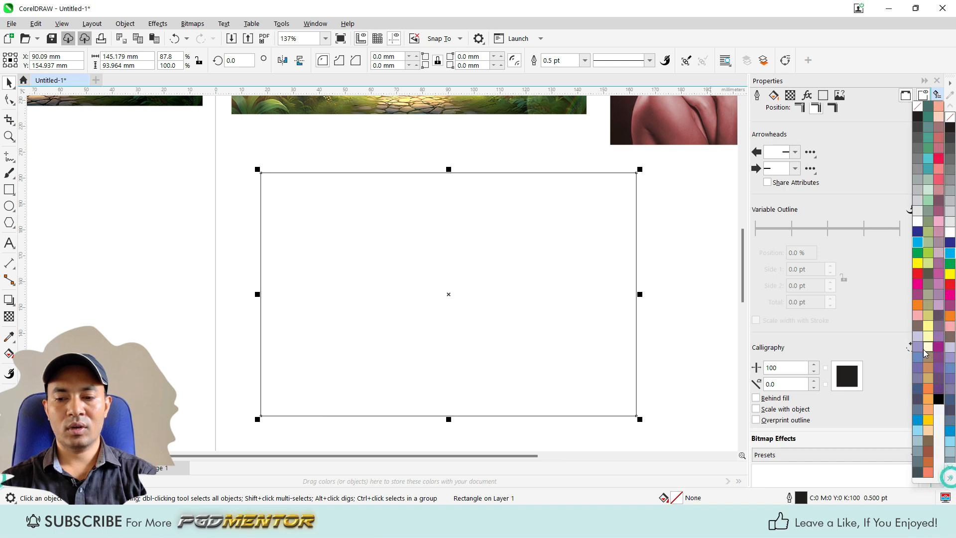
click(940, 398)
click(185, 243)
click(510, 256)
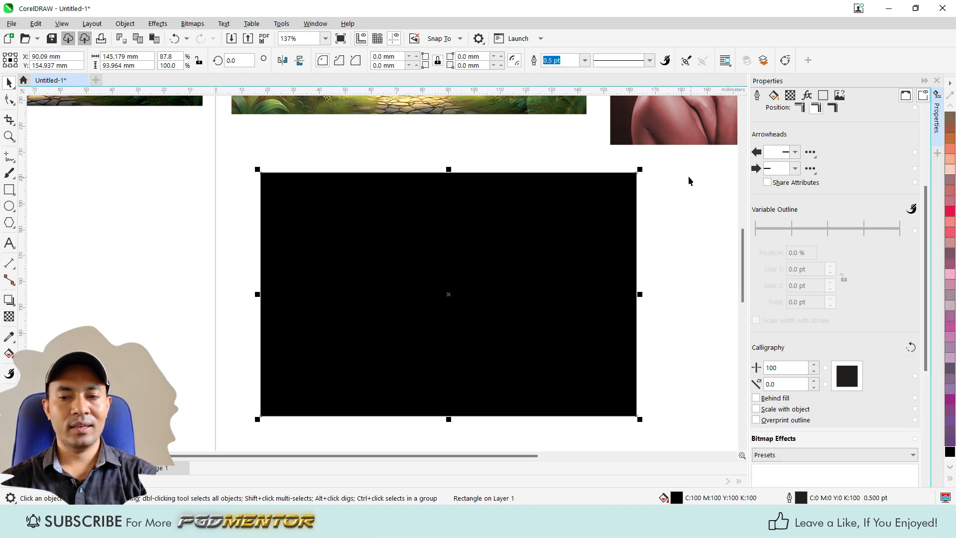
Step: Apply the Lighting Effects camera effect to the black rectangle, with its bitmap effects settings shown
click(806, 95)
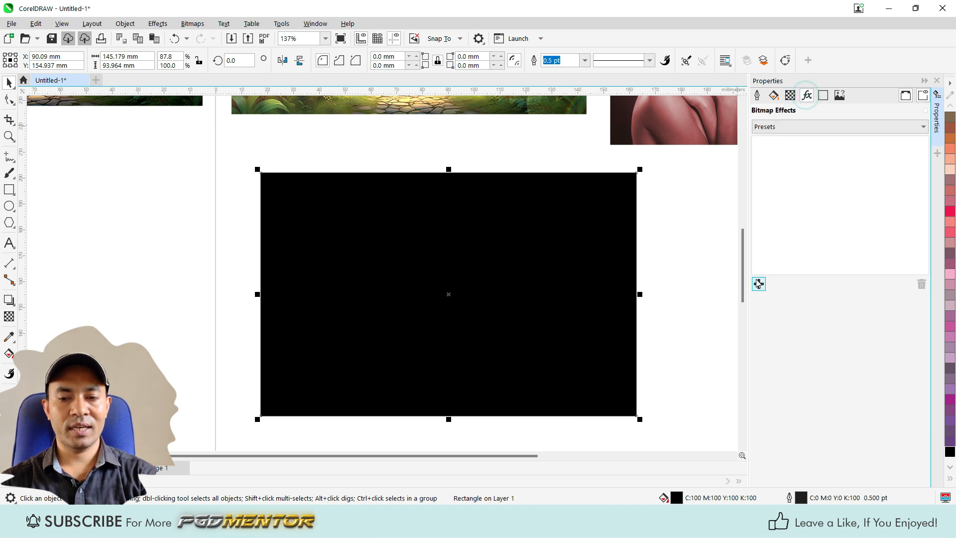
click(158, 24)
mouse_move(177, 108)
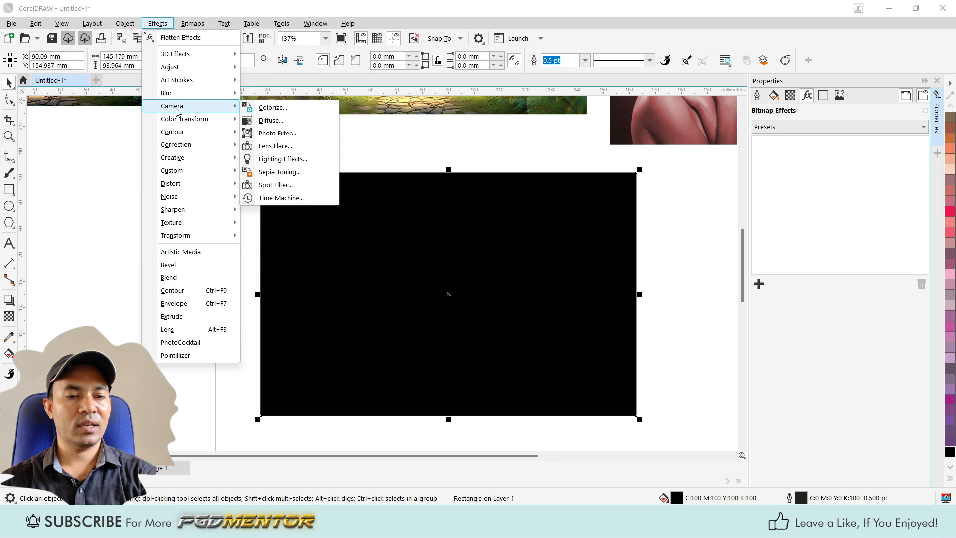
click(281, 159)
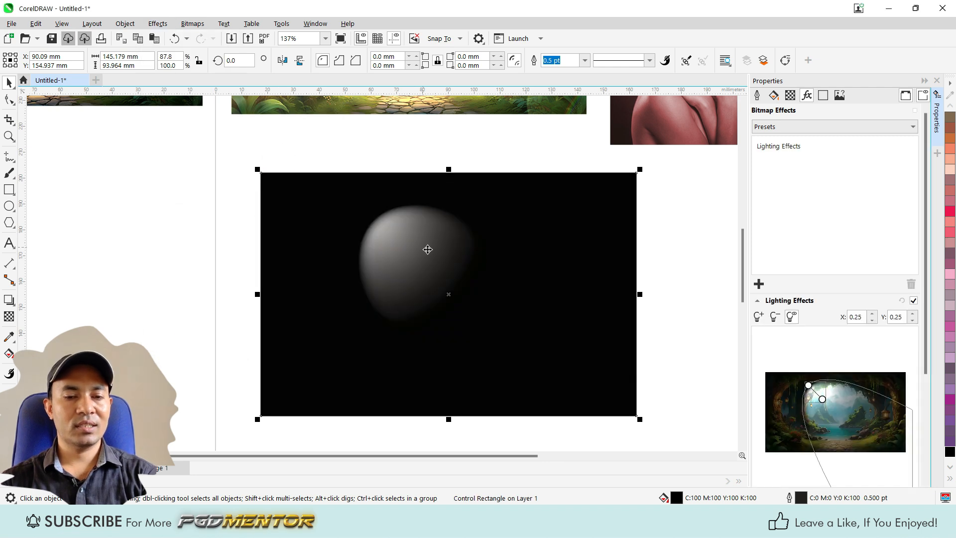
Step: Add a second light source to the black rectangle's Lighting Effects
scroll(394, 241, down, 1)
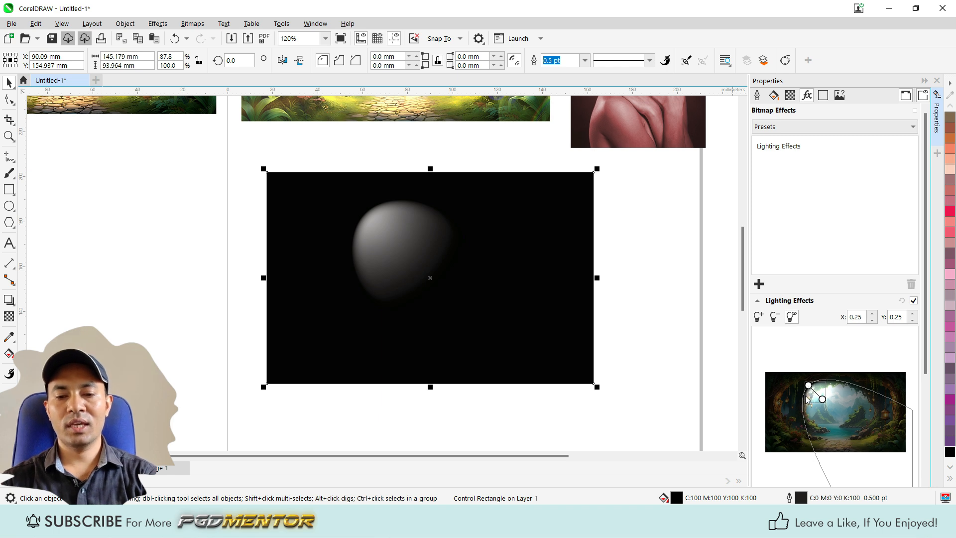
scroll(719, 276, down, 1)
scroll(593, 299, down, 1)
scroll(571, 287, up, 2)
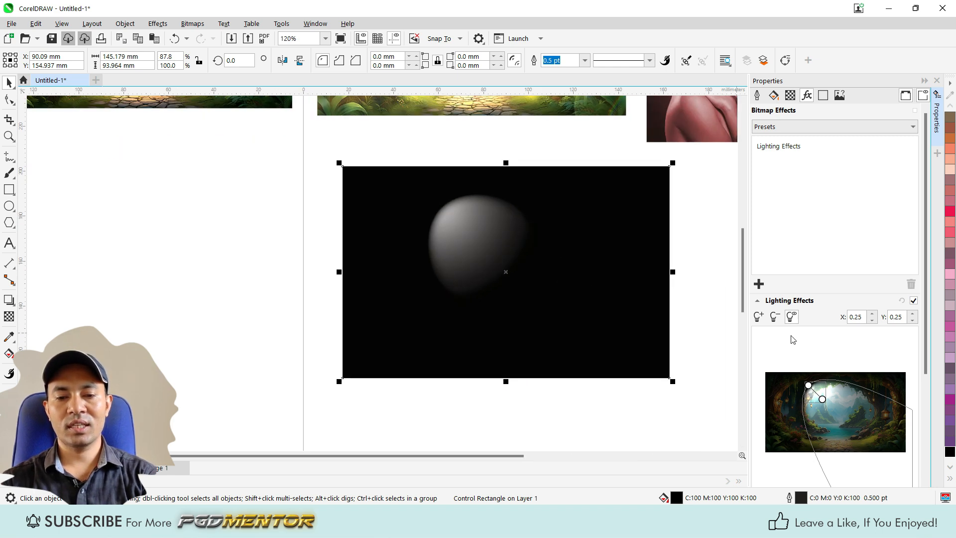
click(759, 317)
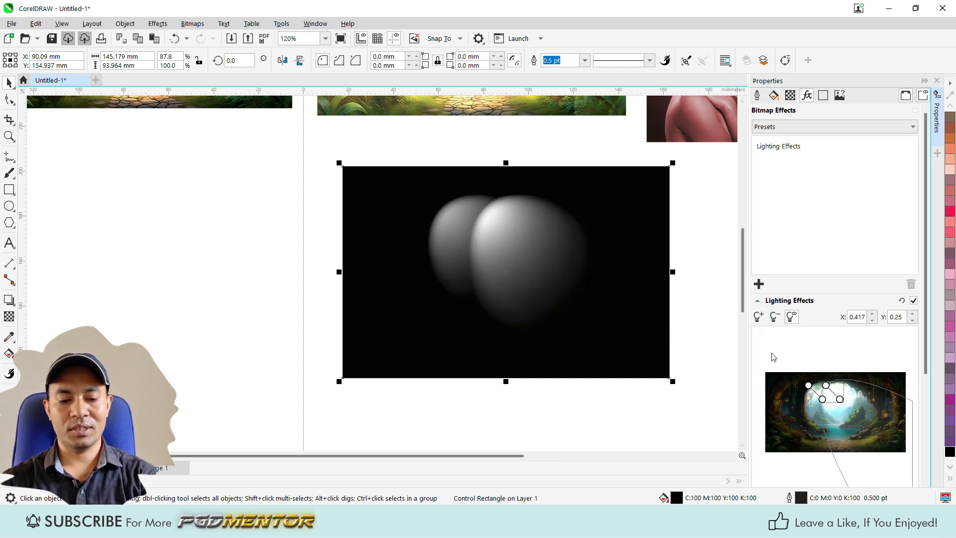
Step: Remove the second light source and, with the light controls shown, move the remaining spotlight to the rectangle's upper-left corner
click(775, 317)
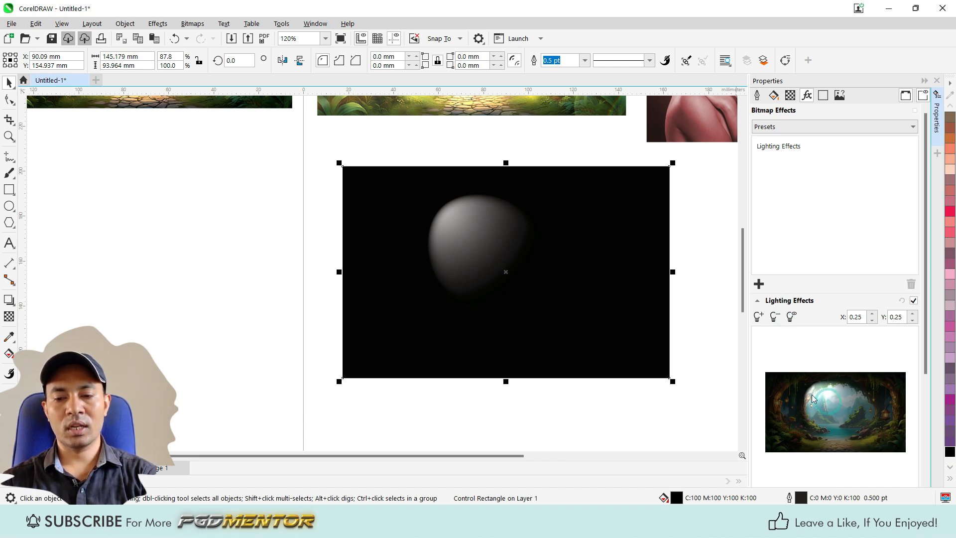
click(792, 317)
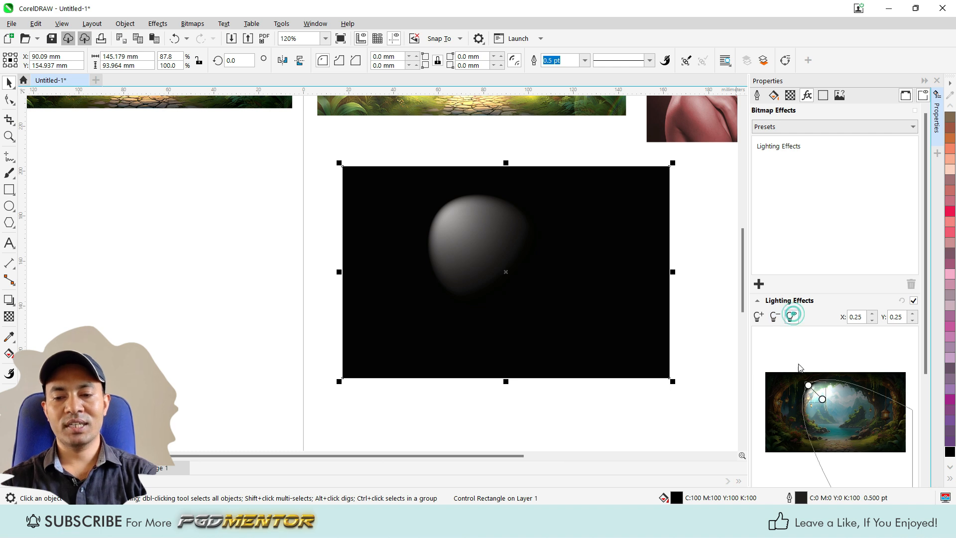
drag(809, 387, 780, 382)
scroll(848, 360, down, 3)
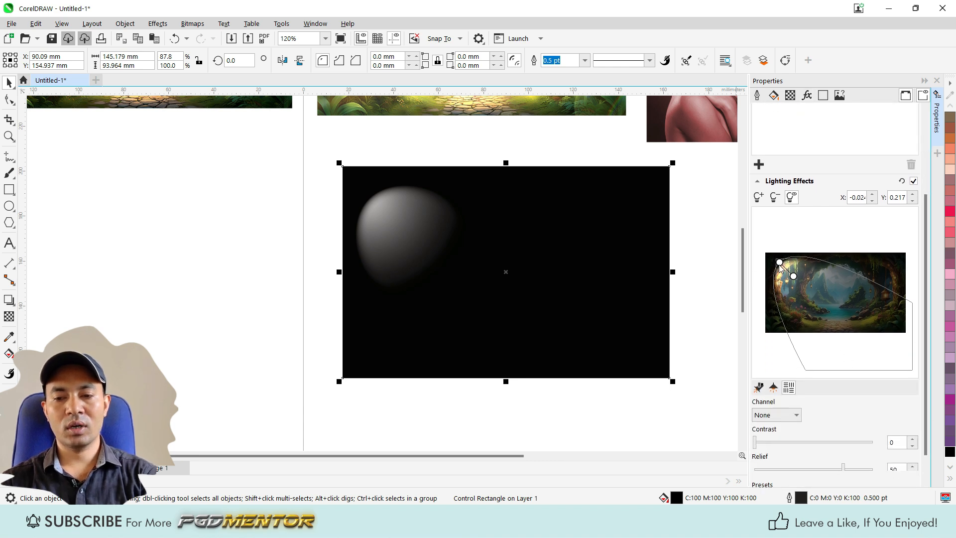
scroll(793, 325, down, 1)
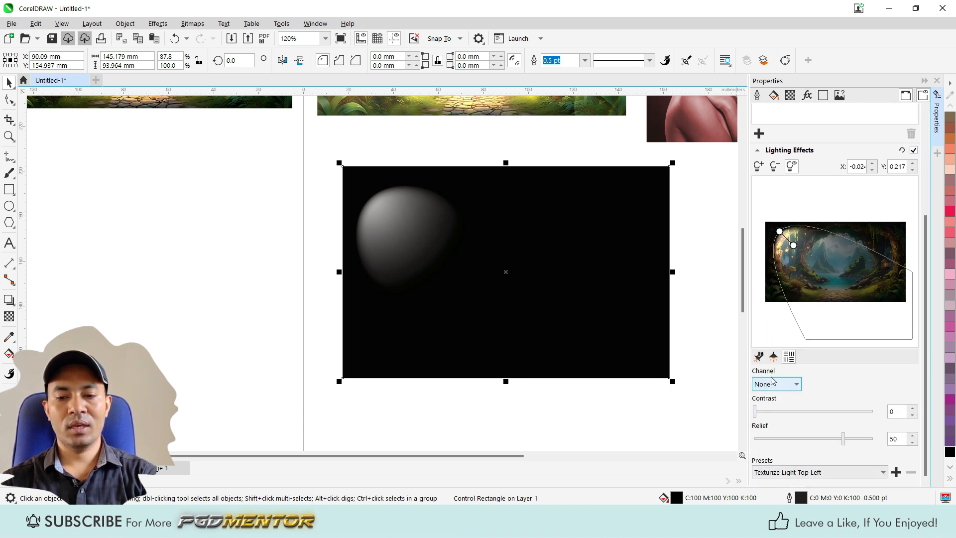
click(758, 357)
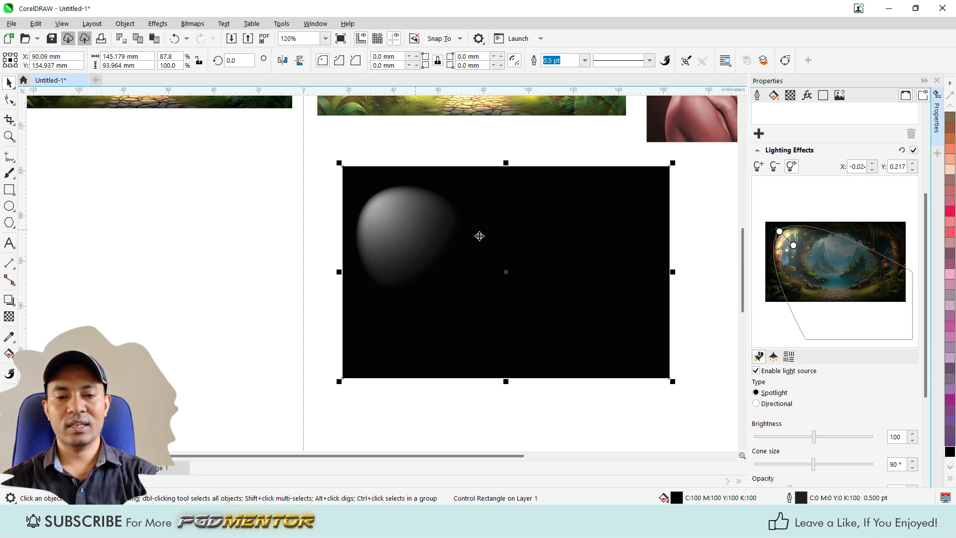
drag(780, 233, 768, 219)
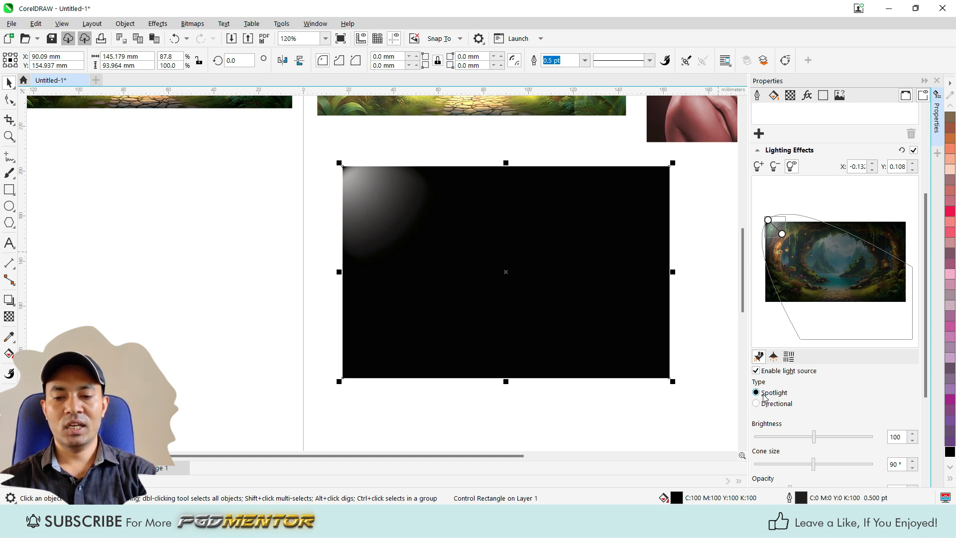
Step: Set the spotlight's brightness to 155 and its cone size to 94°
scroll(797, 438, down, 4)
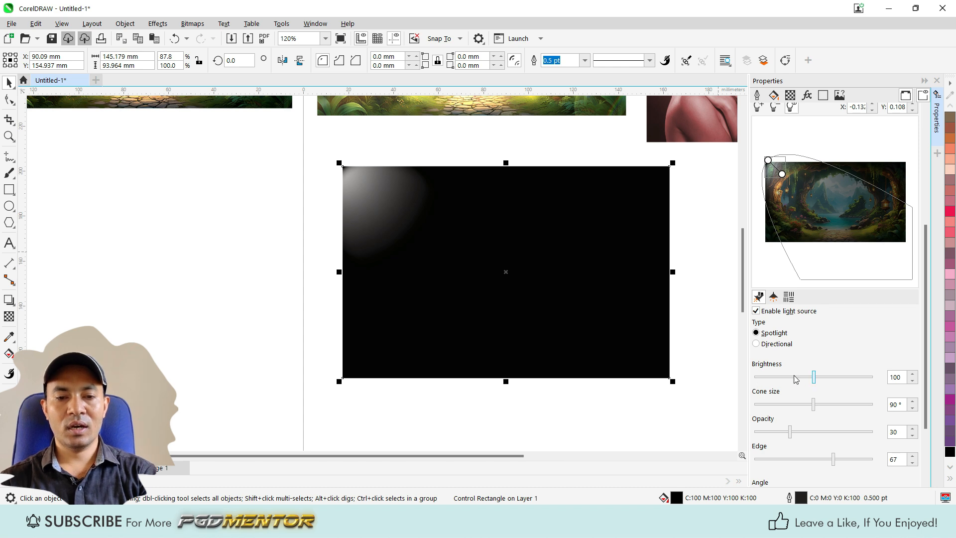
scroll(803, 384, down, 3)
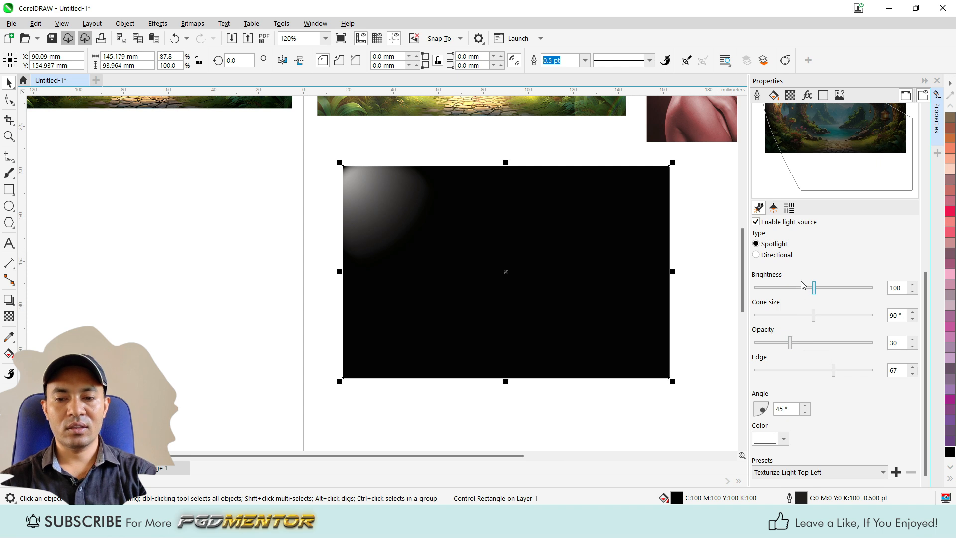
mouse_move(815, 291)
mouse_down()
mouse_move(832, 286)
mouse_move(825, 286)
mouse_up()
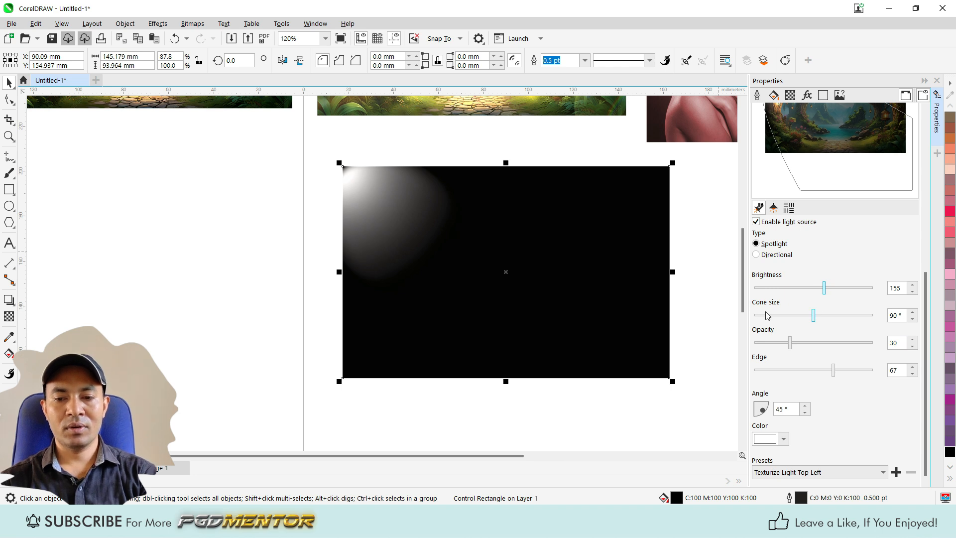
mouse_move(814, 318)
mouse_down()
mouse_move(826, 314)
mouse_move(808, 314)
mouse_up()
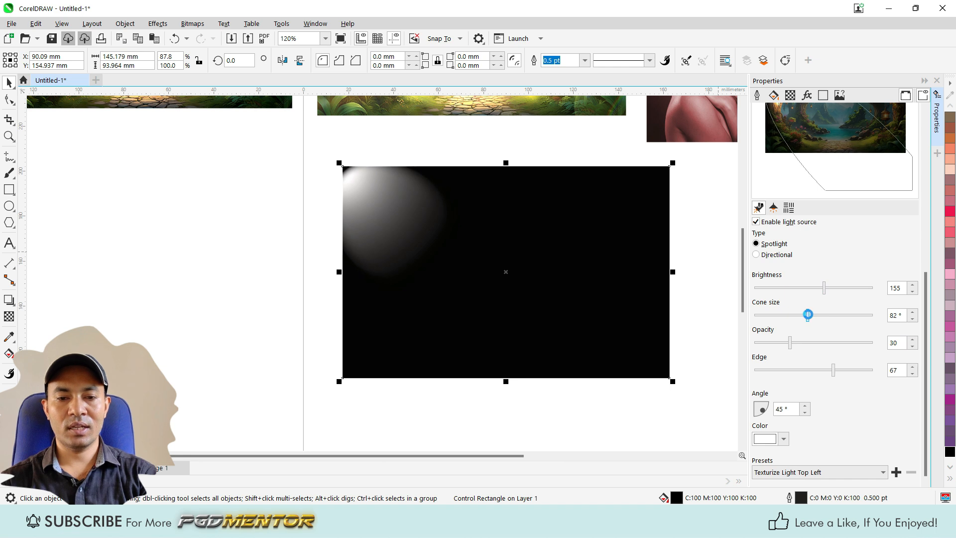
scroll(350, 168, up, 2)
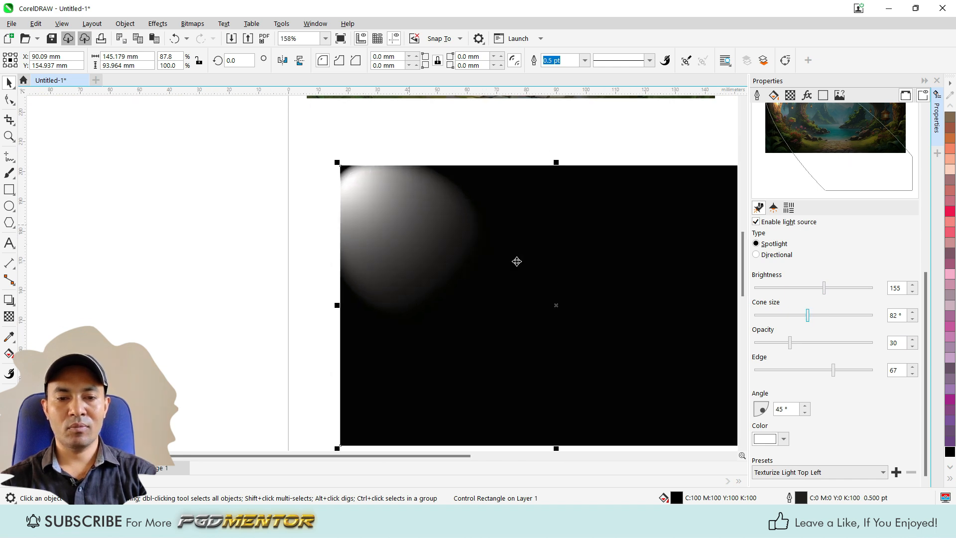
drag(808, 316, 815, 315)
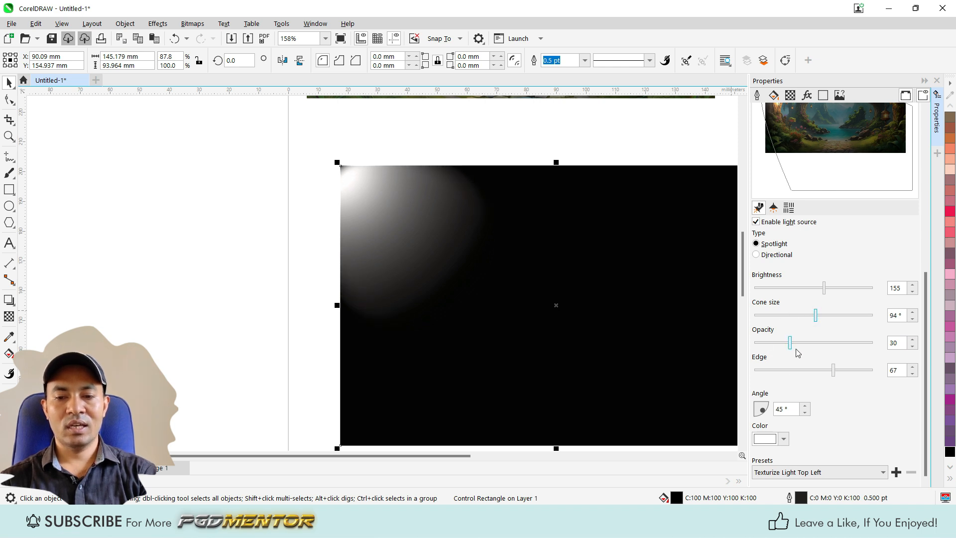
Step: Set the spotlight's opacity to 51 and its edge to 65
drag(790, 343, 814, 343)
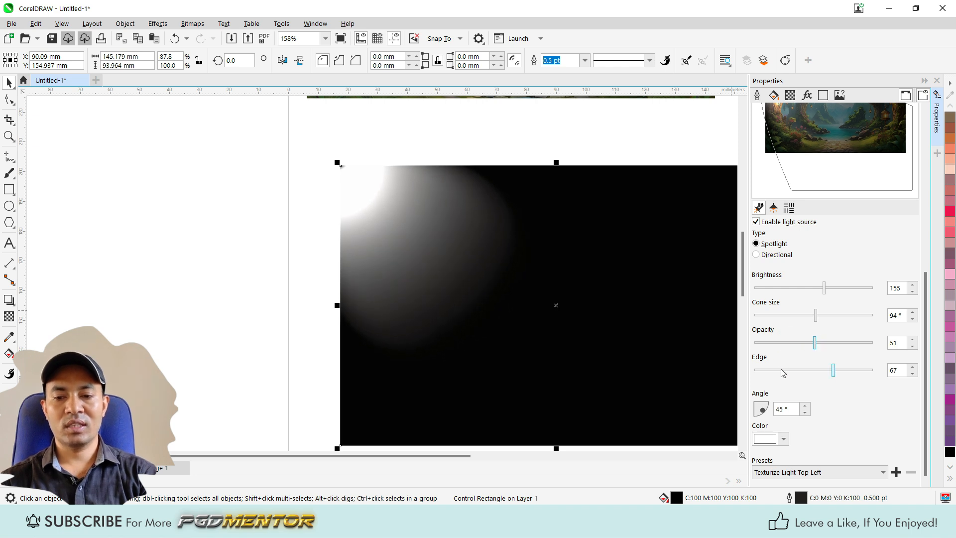
mouse_move(837, 373)
mouse_down()
mouse_move(763, 371)
mouse_move(854, 374)
mouse_move(830, 371)
mouse_up()
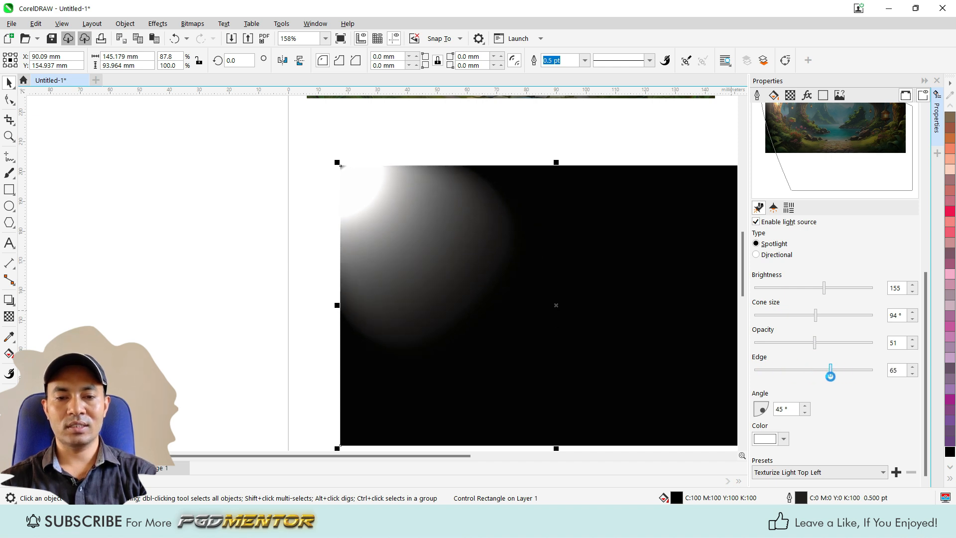
scroll(409, 290, down, 2)
scroll(408, 290, up, 1)
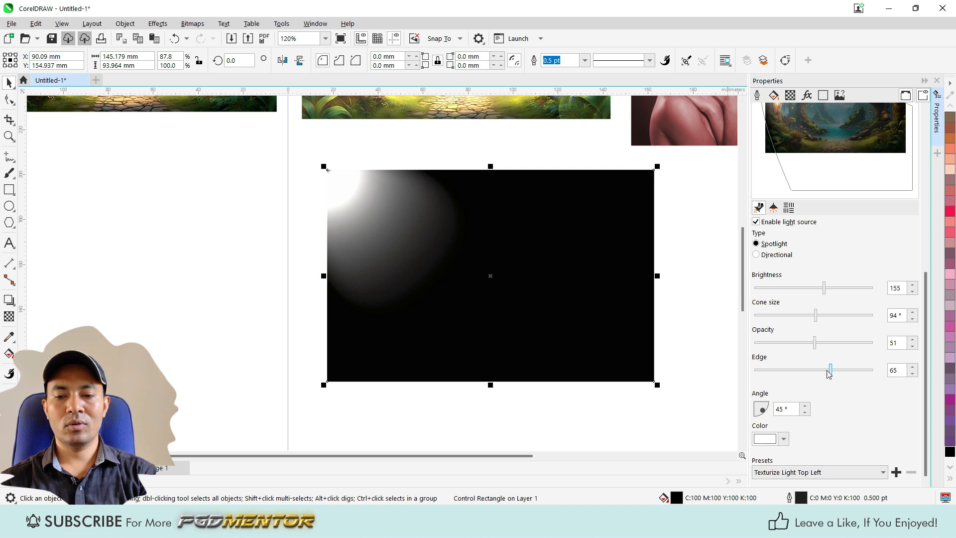
Step: Try spotlight angles of 41° and 19°, and restore the angle to 45°
click(759, 409)
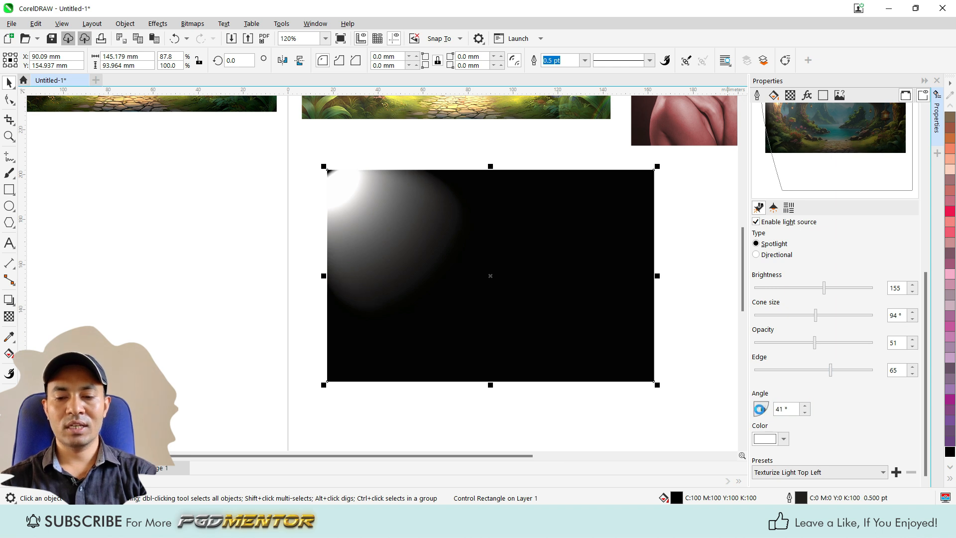
mouse_move(759, 409)
mouse_down()
mouse_move(749, 406)
mouse_move(770, 410)
mouse_up()
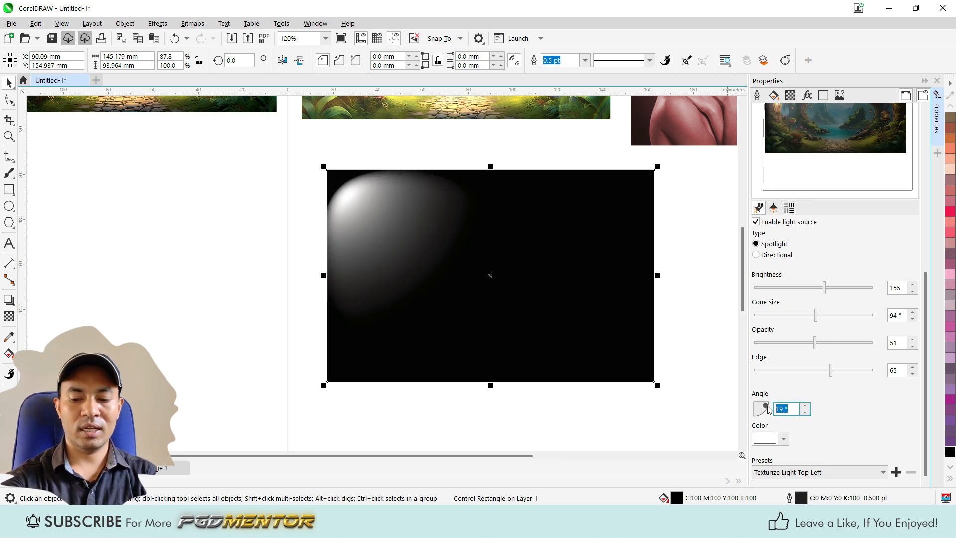
text(45)
key(Return)
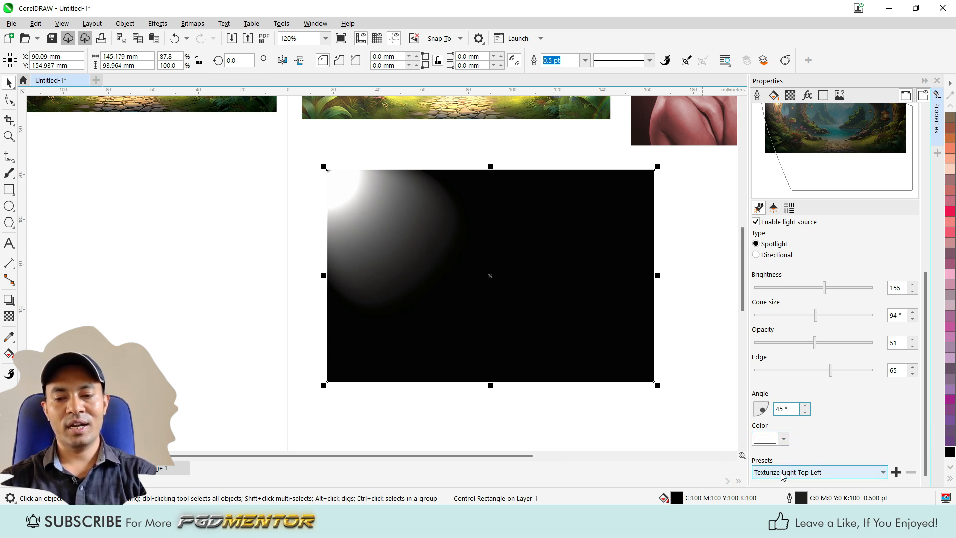
Step: Change the spotlight's color to blue #038AEB
click(765, 438)
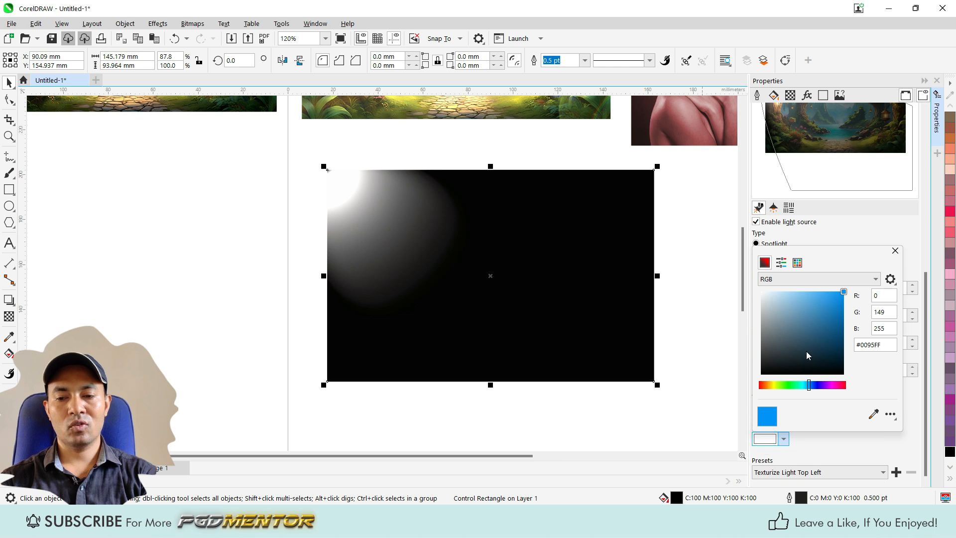
click(836, 304)
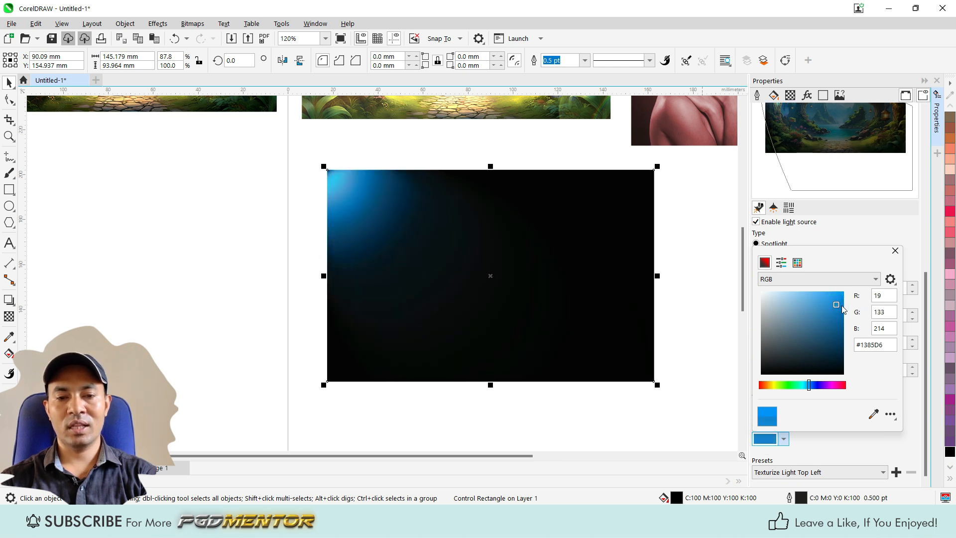
drag(837, 305, 843, 297)
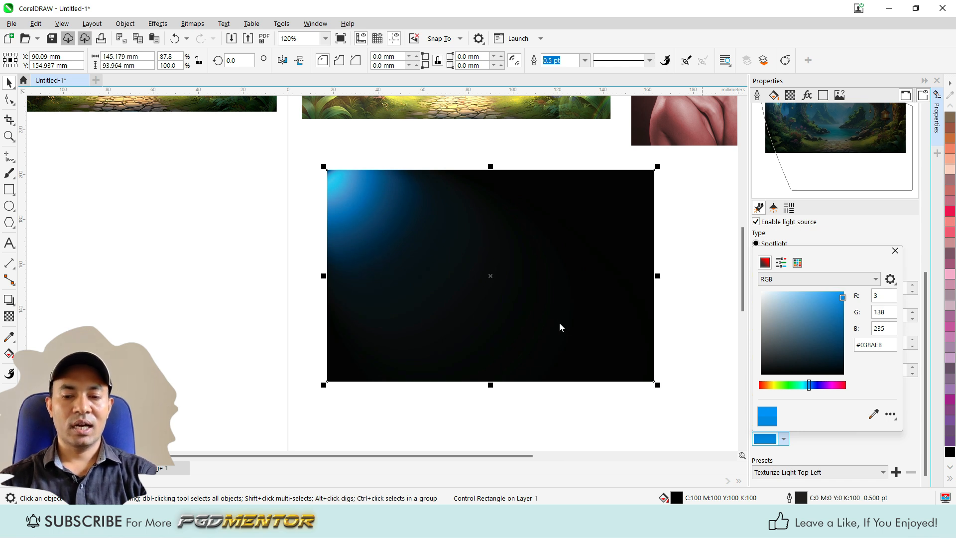
click(895, 251)
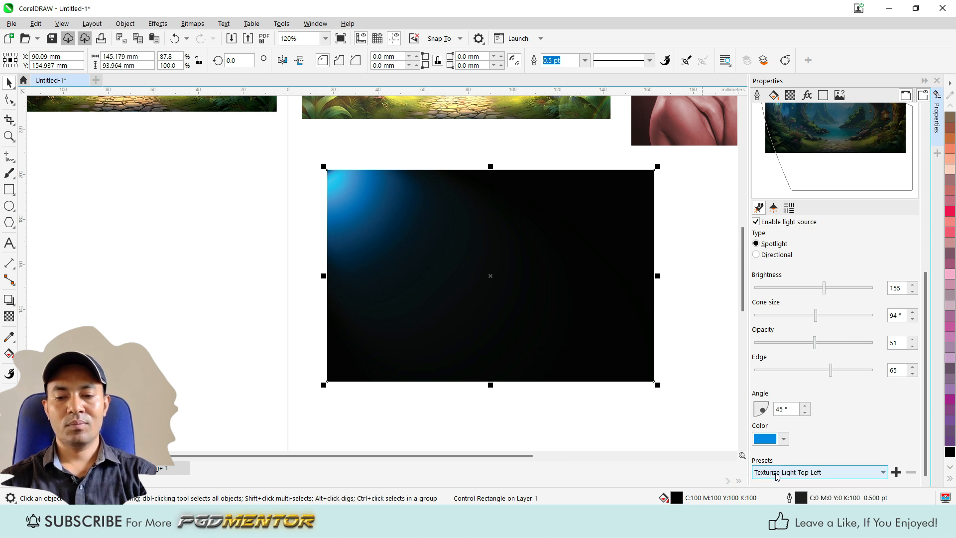
Step: Try the Default, Magenta omni and Green Omni lighting presets on the black rectangle
click(804, 473)
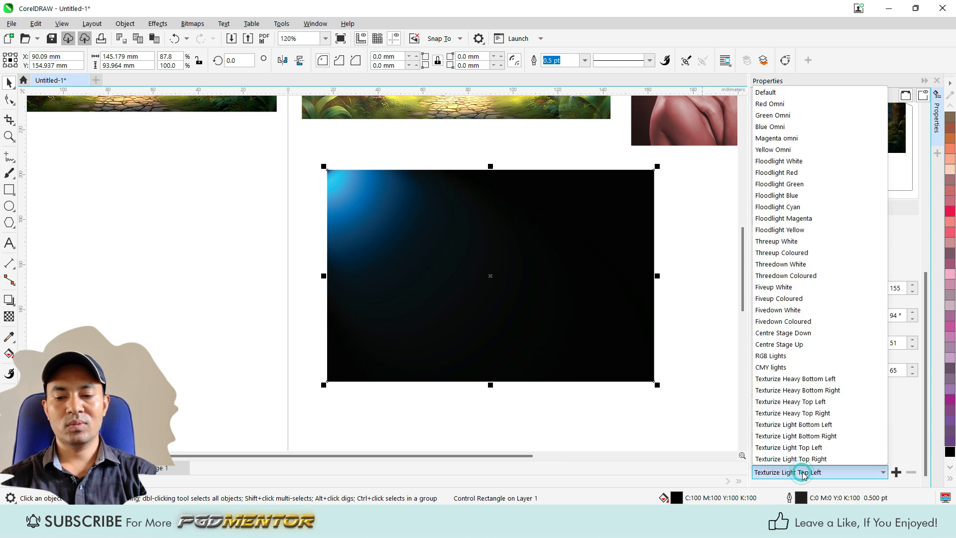
click(787, 93)
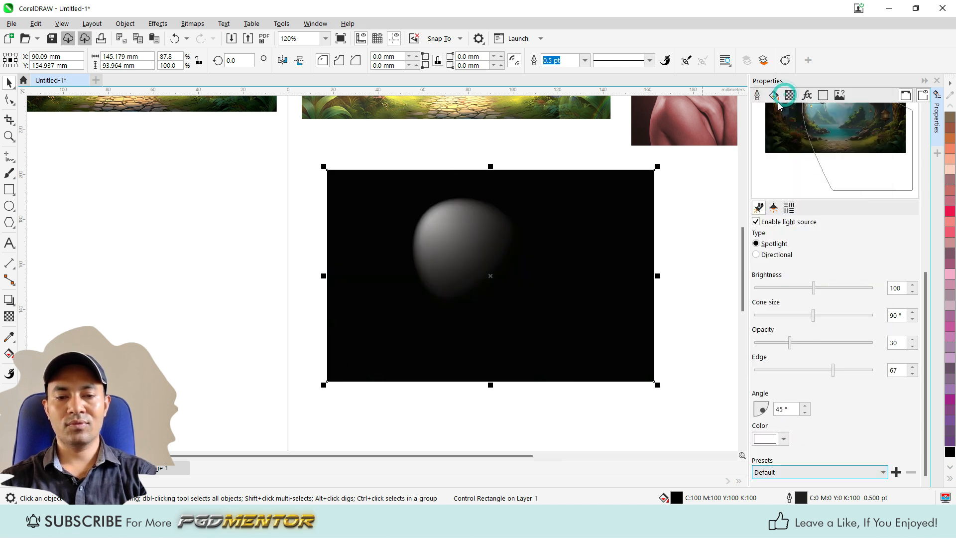
click(770, 478)
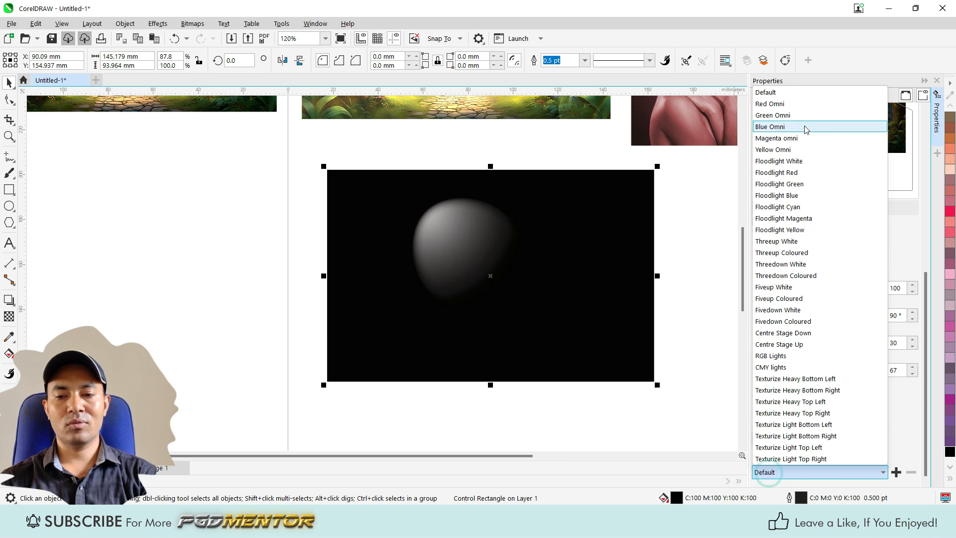
click(793, 138)
click(785, 474)
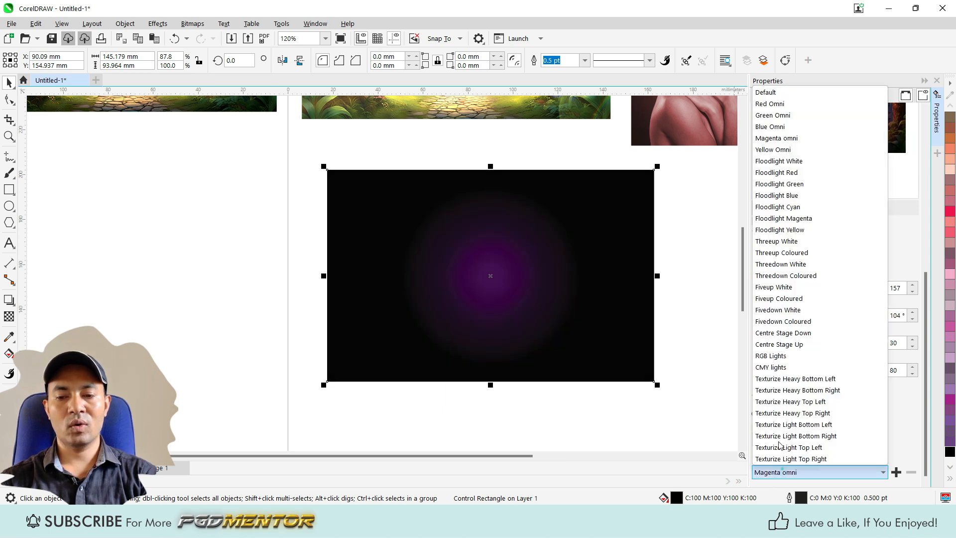
click(777, 116)
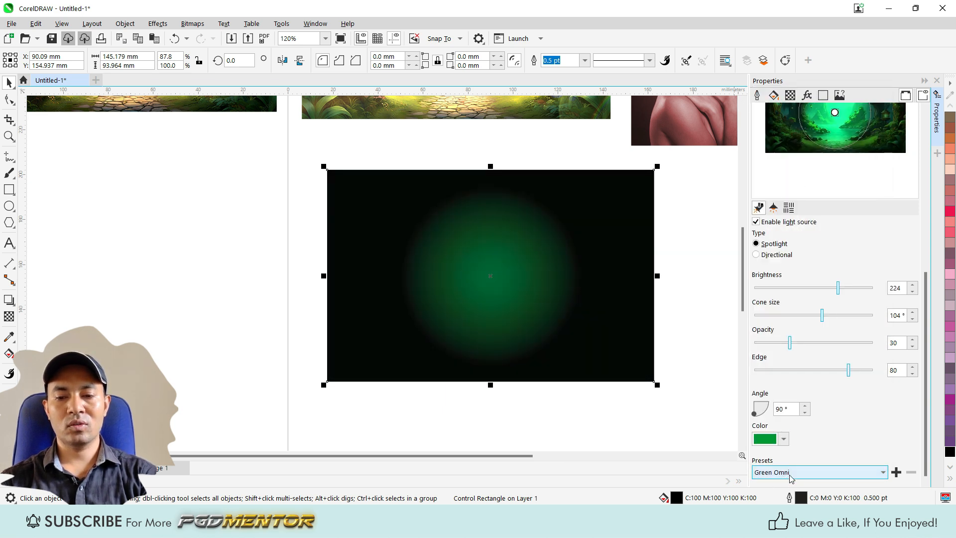
Step: Try the Floodlight White, Threeup White and CMY lights presets on the black rectangle
click(790, 473)
click(793, 164)
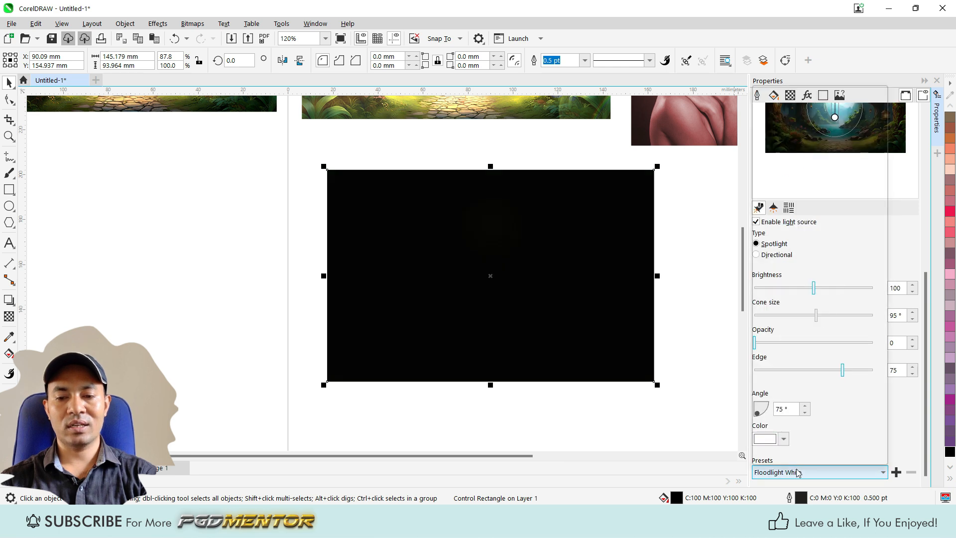
click(794, 472)
click(780, 241)
click(805, 472)
click(785, 371)
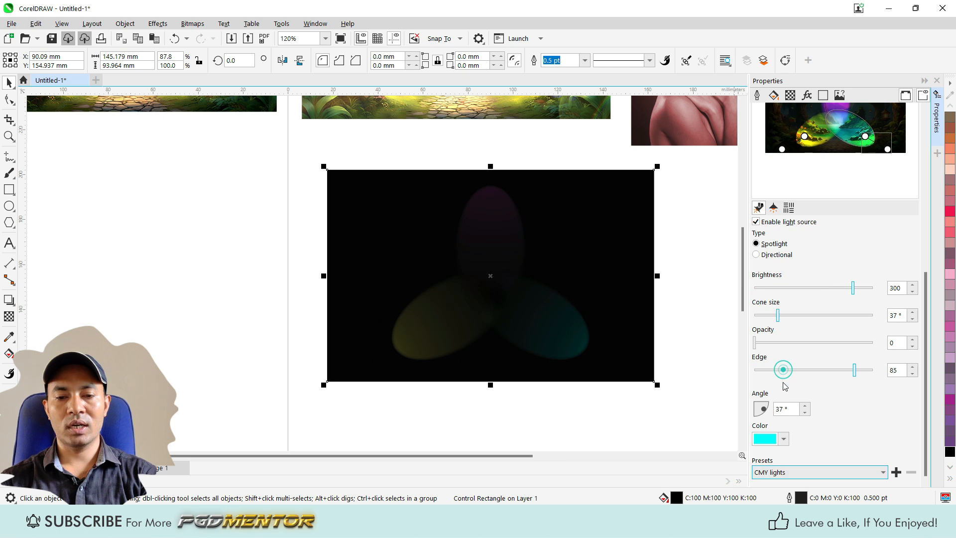
Step: Try the Texturize Heavy Bottom Left and Fivedown White lighting presets on the black rectangle
click(808, 473)
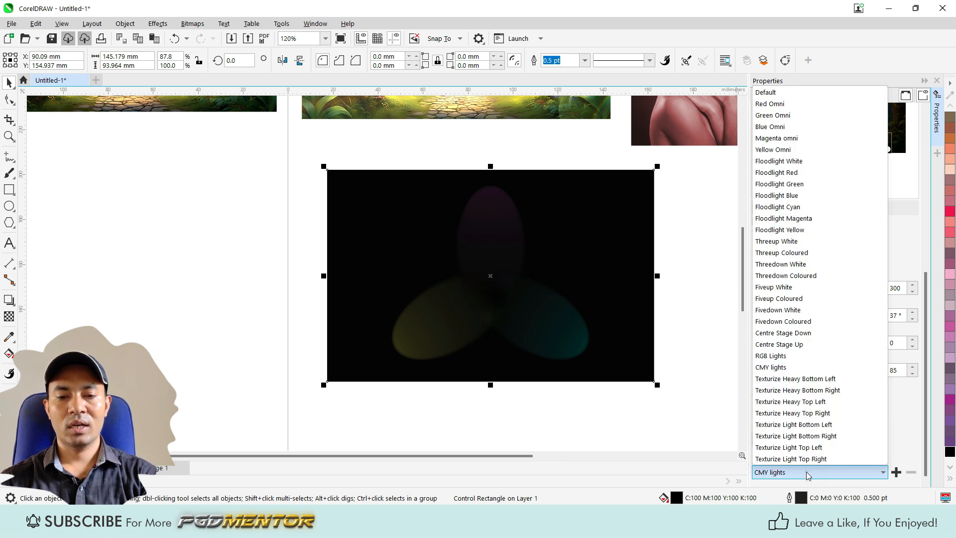
click(784, 379)
click(808, 472)
click(793, 310)
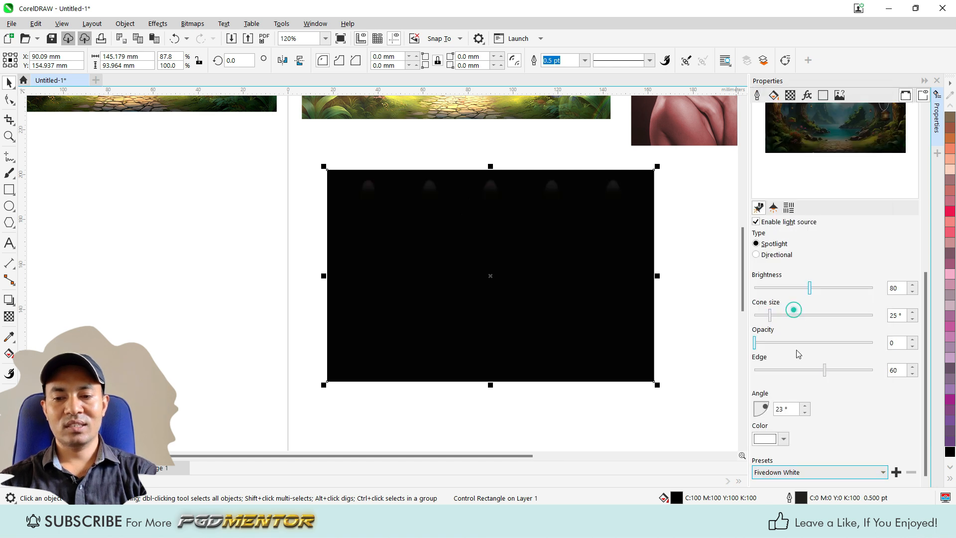
Step: Apply the Floodlight Red lighting preset to the black rectangle
scroll(485, 183, up, 4)
scroll(223, 178, down, 3)
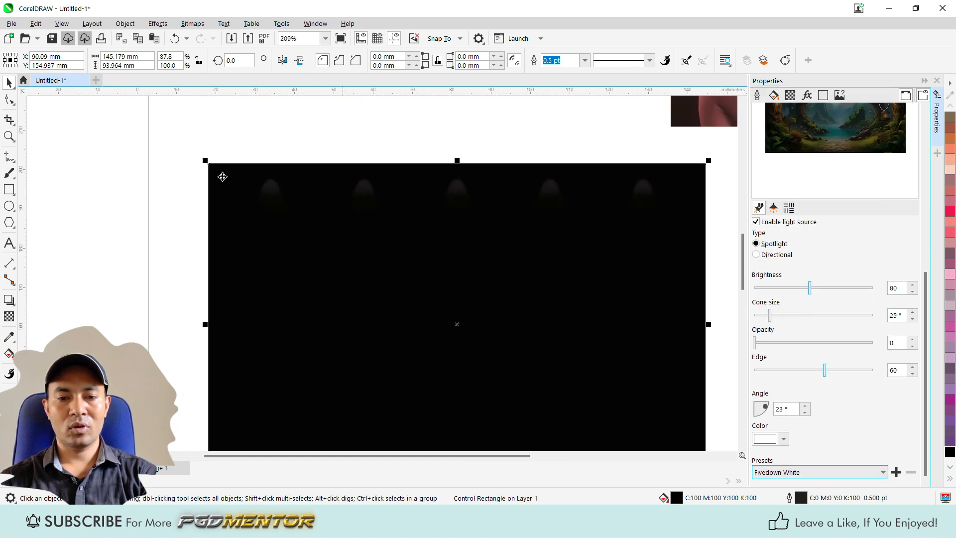
scroll(423, 185, up, 1)
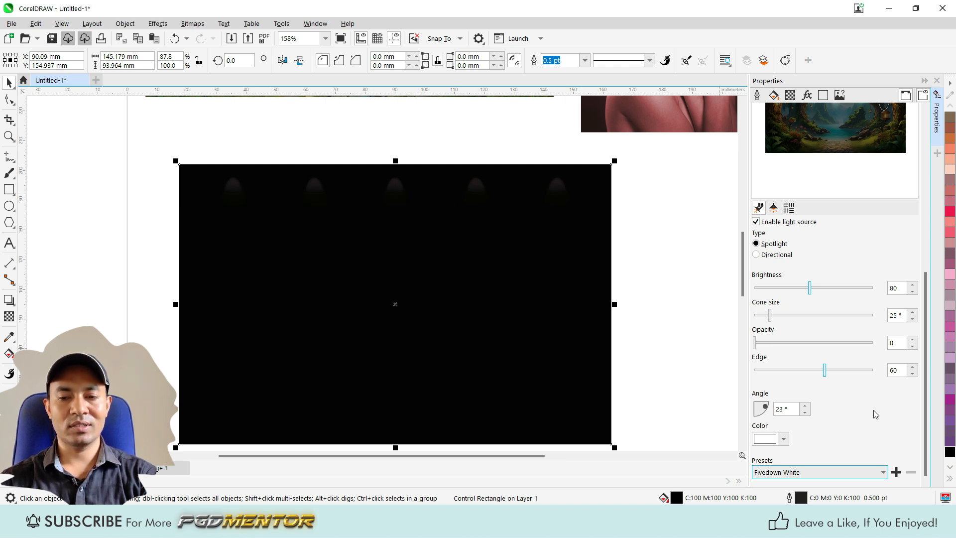
click(792, 473)
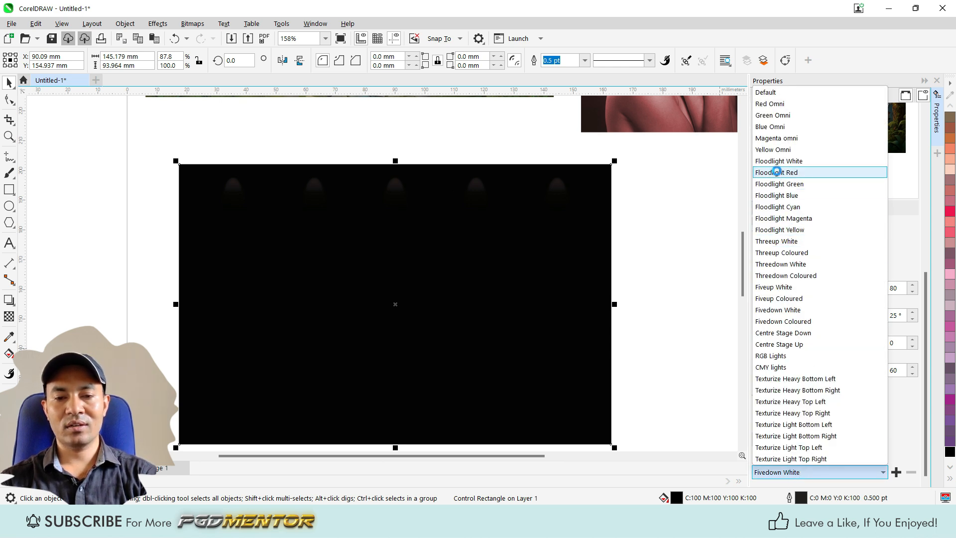
click(777, 172)
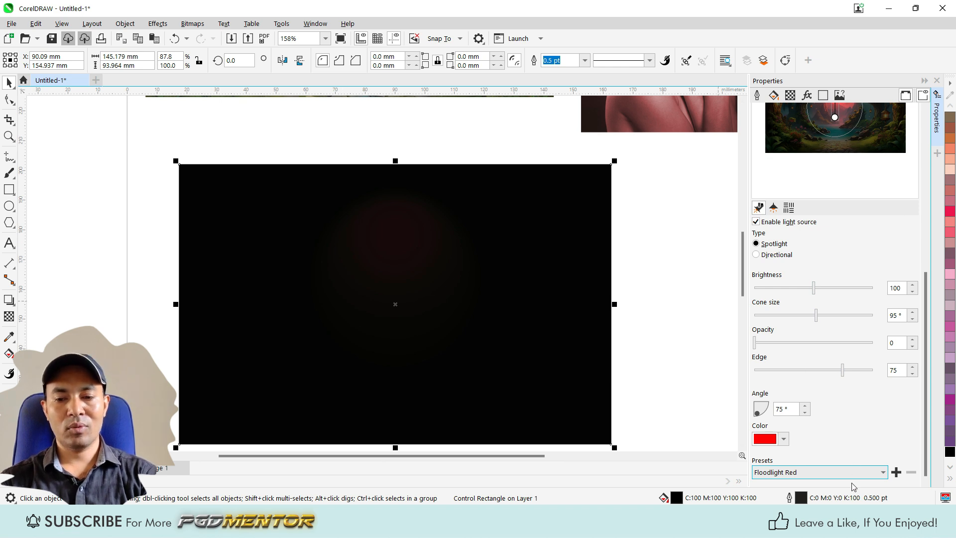
Step: Try the Floodlight Magenta and Threedown Coloured lighting presets on the black rectangle
click(882, 473)
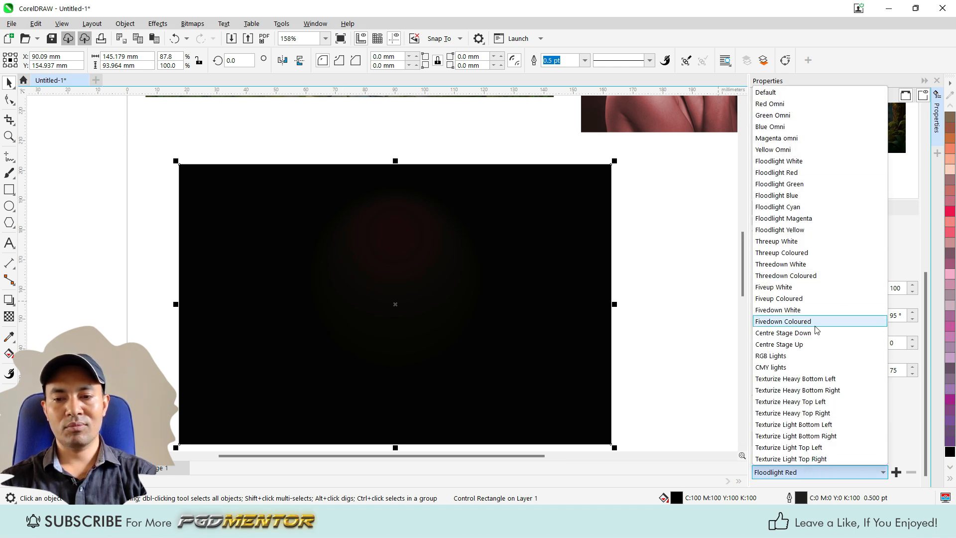
click(796, 219)
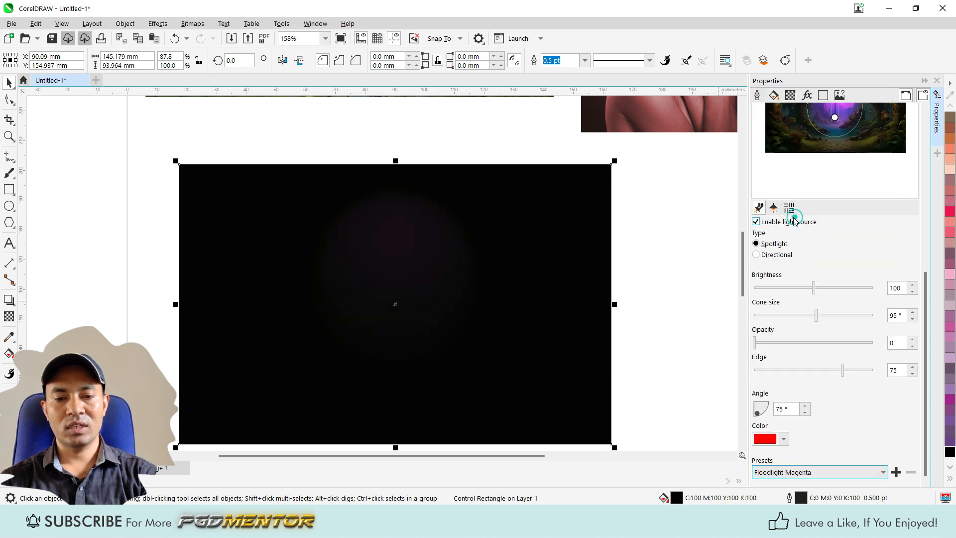
click(807, 472)
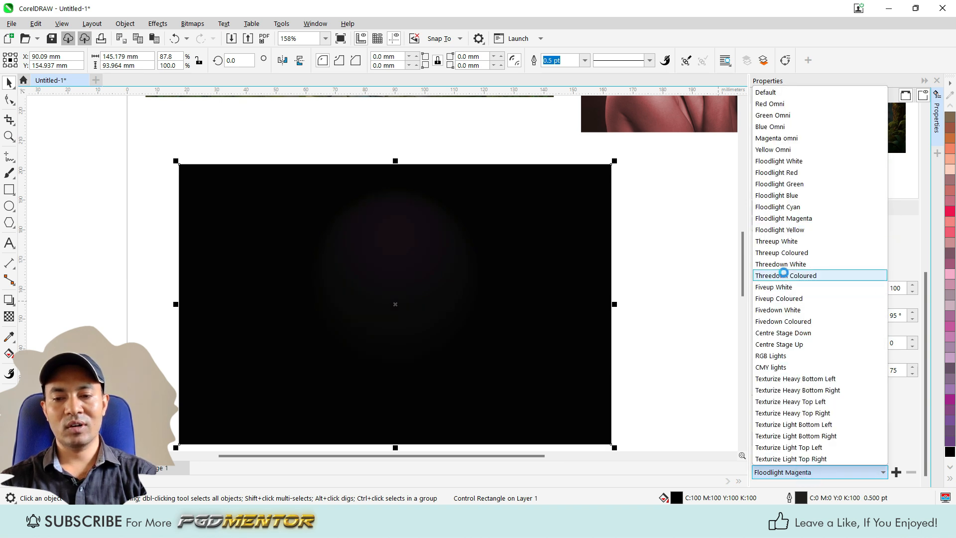
click(779, 275)
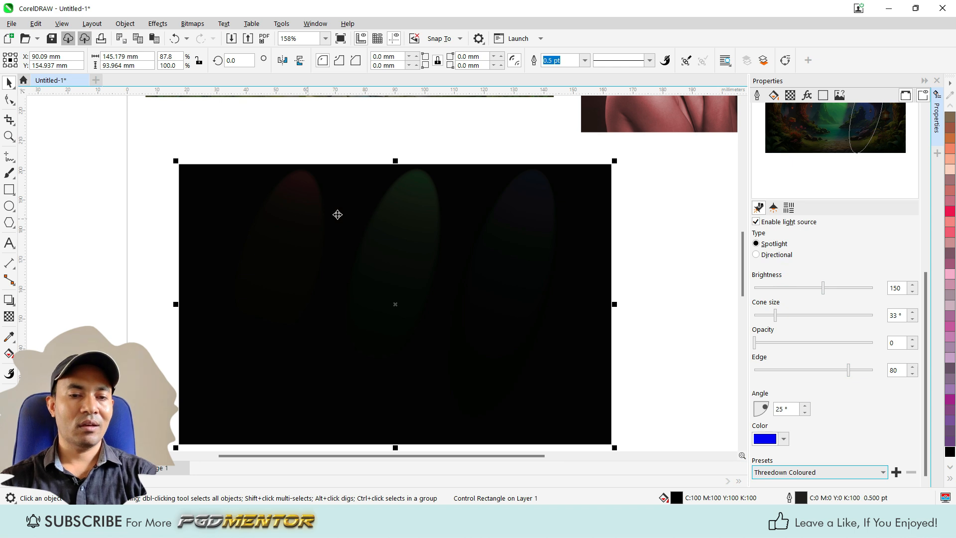
scroll(420, 223, up, 1)
scroll(395, 226, down, 1)
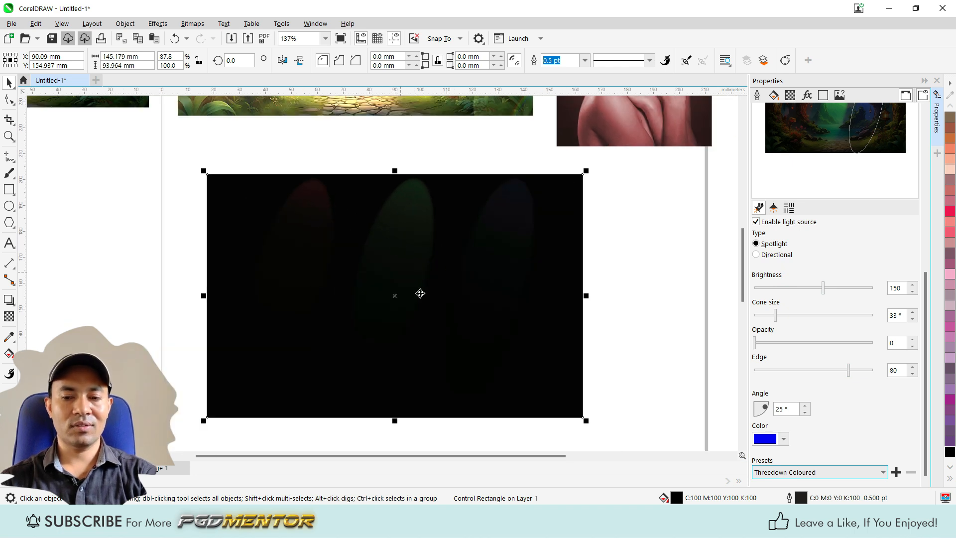
Step: Try a brightness of 261, cone size of 46° and opacity of 17 on the blue spotlight, and undo the opacity change
drag(824, 289, 846, 290)
drag(778, 318, 774, 343)
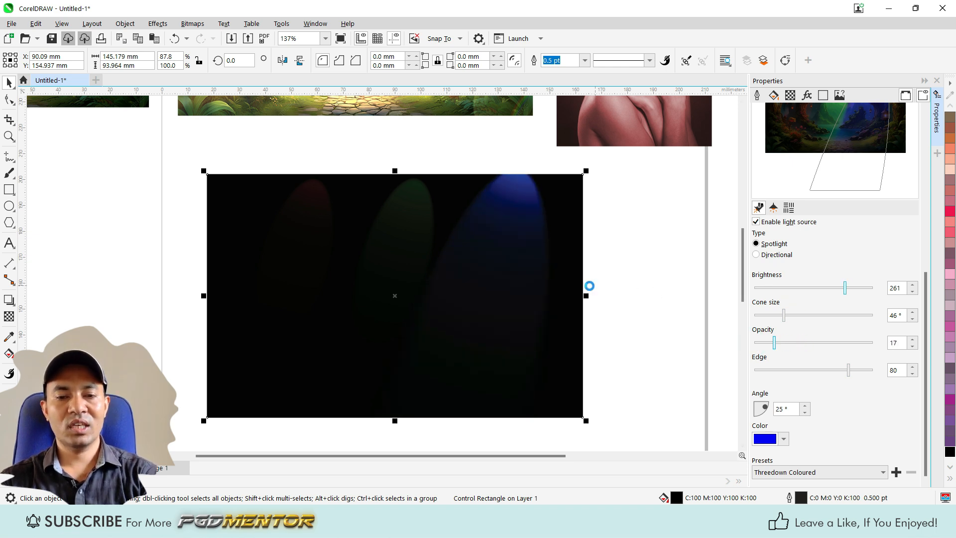
key(ctrl+z)
Step: Apply the Default lighting preset to the black rectangle and move its light source to the upper-left corner
click(797, 472)
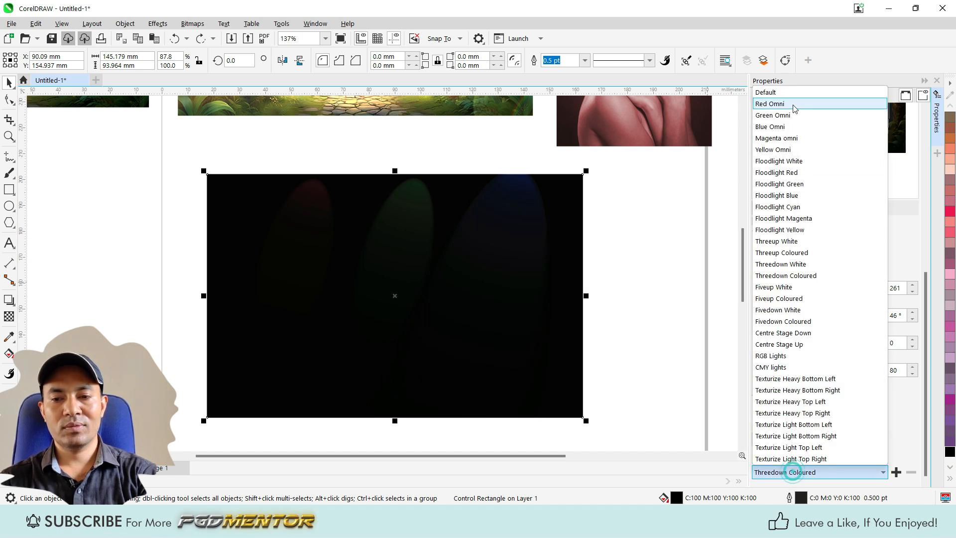
click(780, 93)
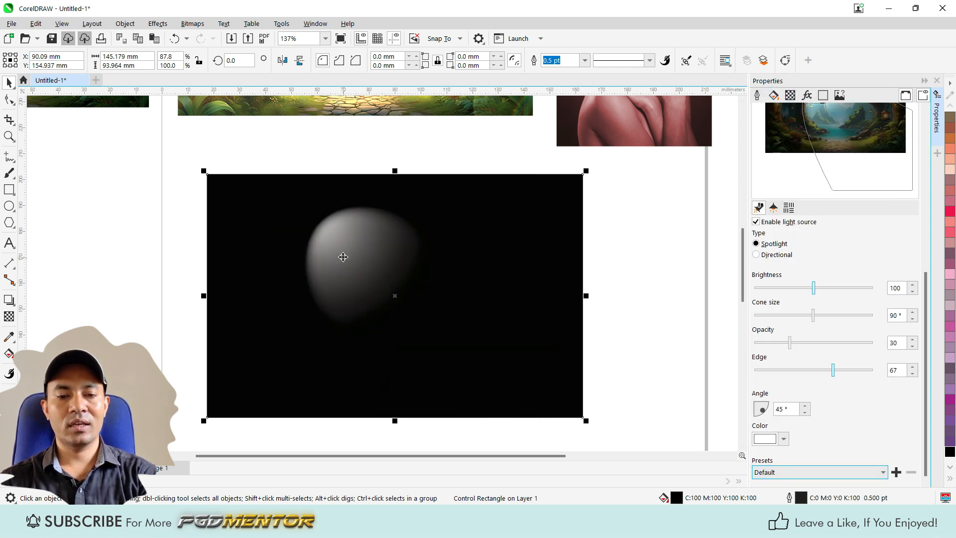
scroll(342, 257, up, 1)
scroll(320, 235, down, 2)
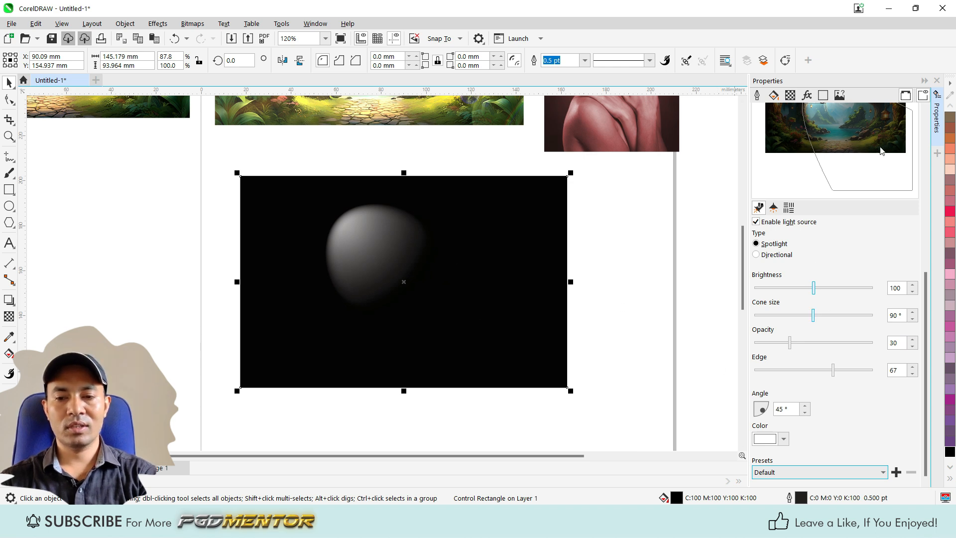
scroll(922, 299, up, 4)
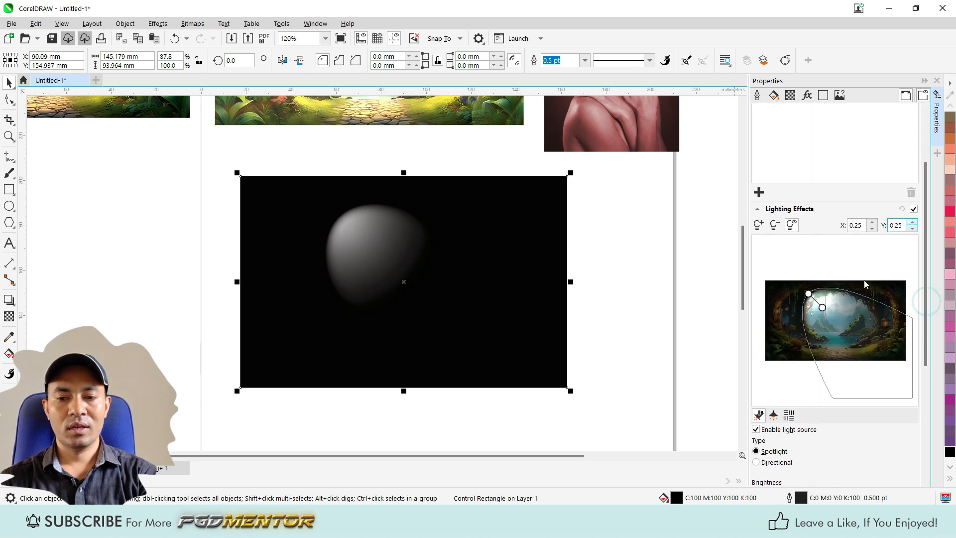
drag(808, 295, 767, 278)
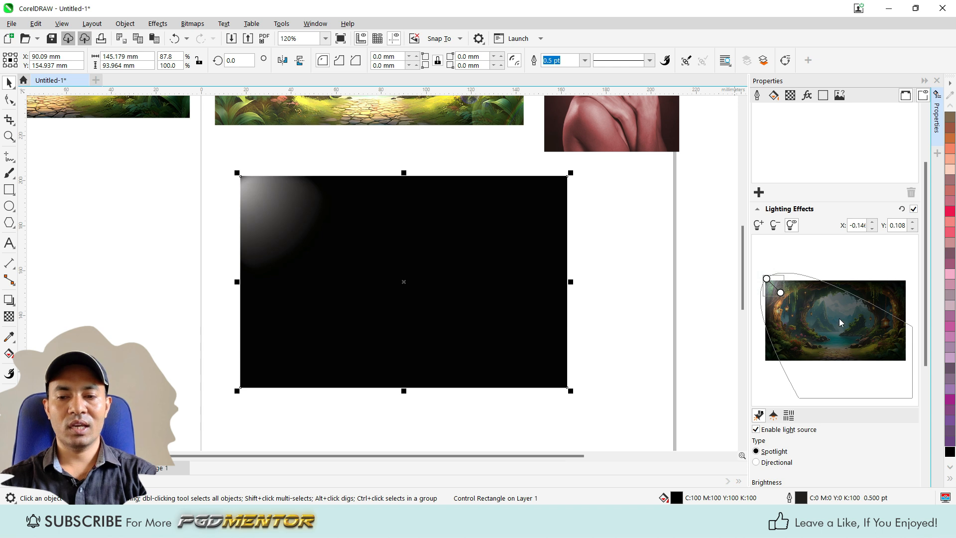
Step: Set the spotlight's brightness to 148, cone size to 108° and opacity to 39
scroll(835, 348, down, 5)
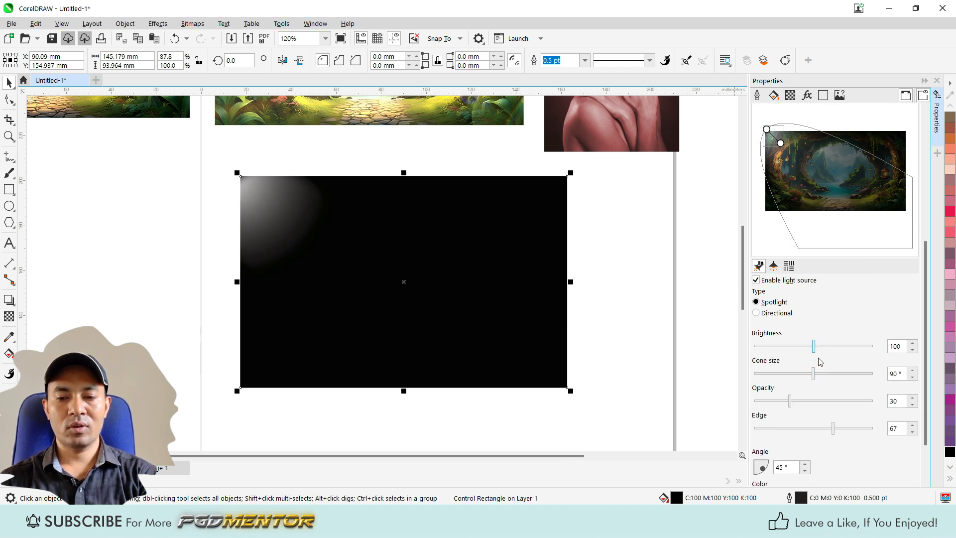
drag(815, 347, 824, 374)
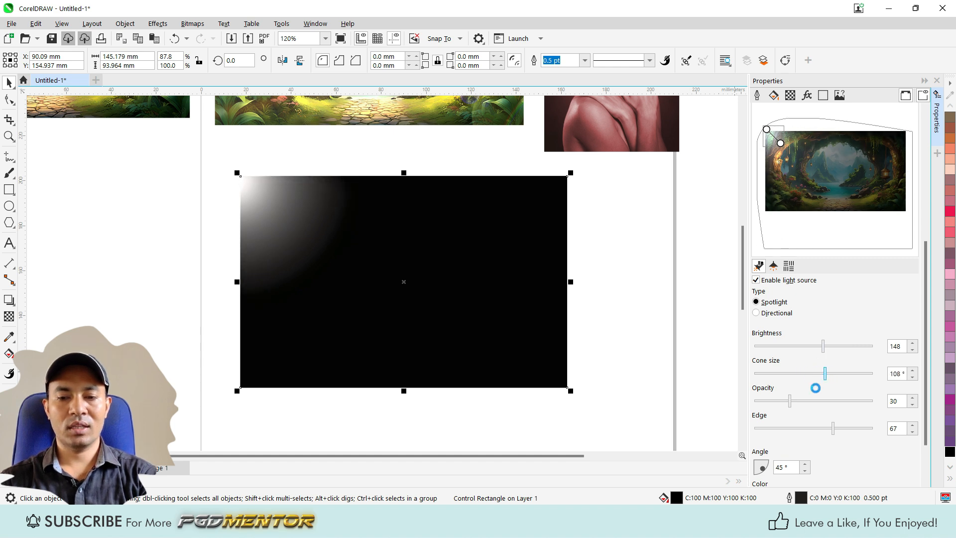
drag(792, 403, 788, 401)
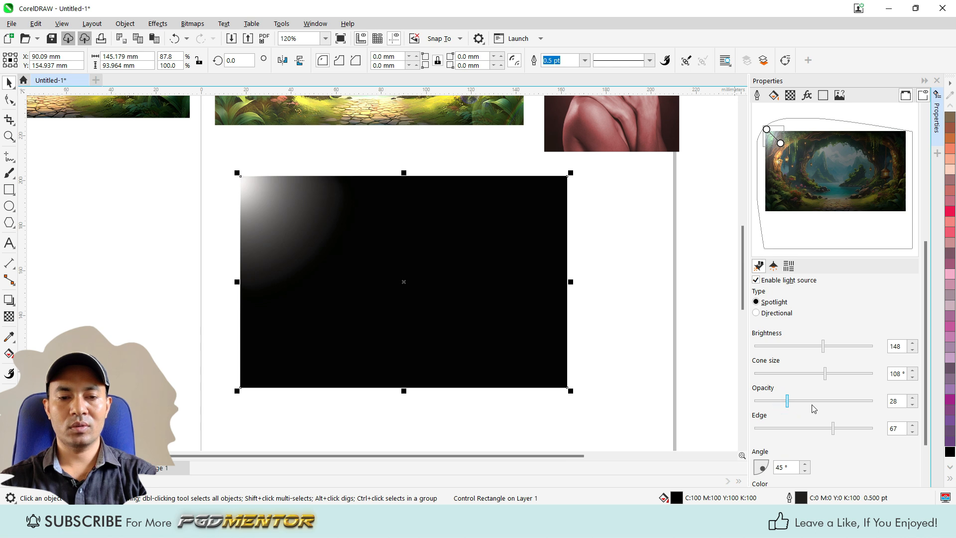
drag(789, 402, 802, 402)
scroll(813, 399, down, 2)
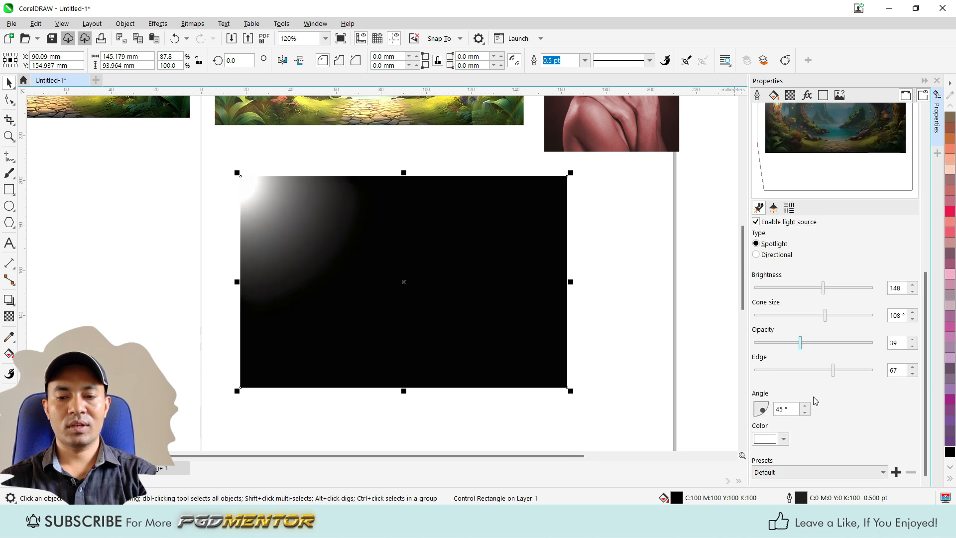
Step: Change the spotlight's color to bright blue #0597FF
click(772, 441)
click(838, 300)
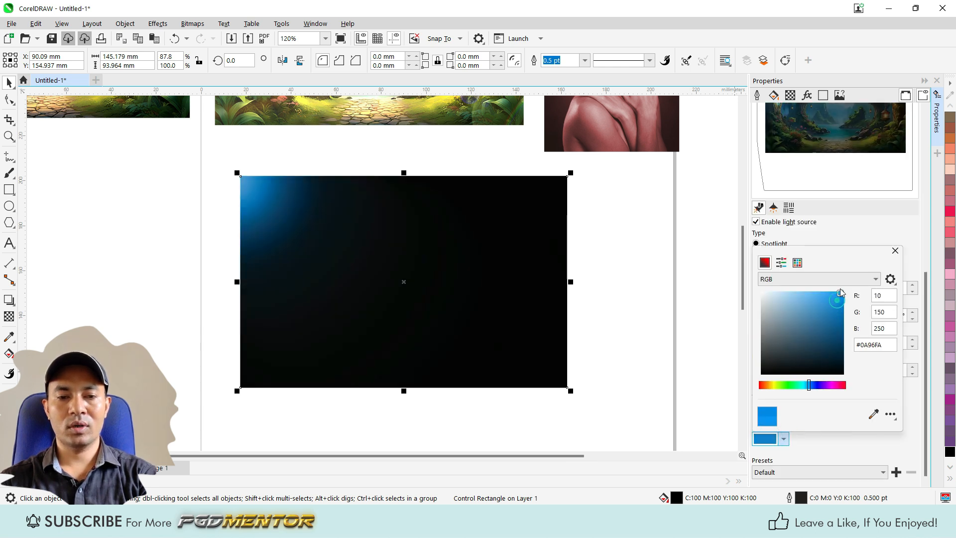
click(840, 292)
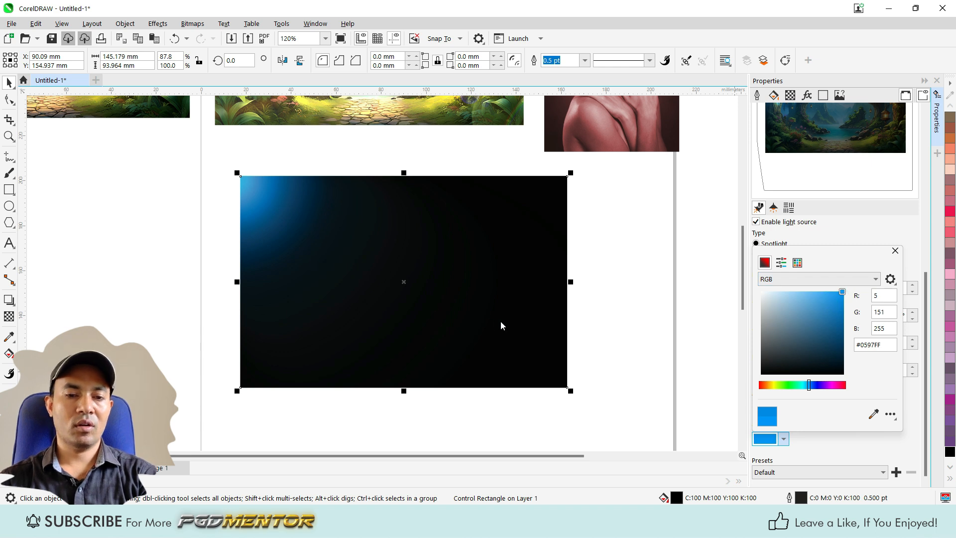
click(881, 240)
Step: Set the blue spotlight's brightness to 231, cone size to 83°, opacity to 48 and edge to 66
drag(829, 287, 831, 370)
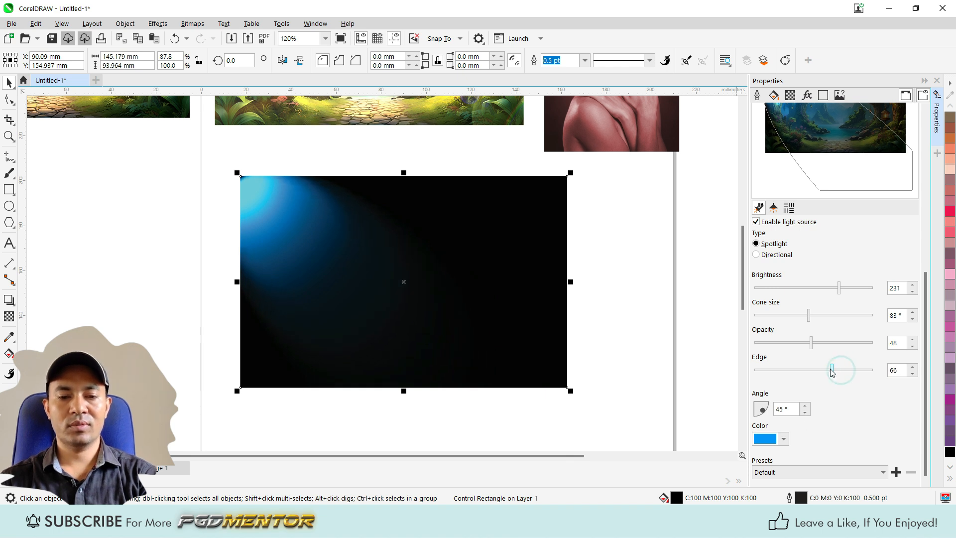
scroll(433, 263, down, 3)
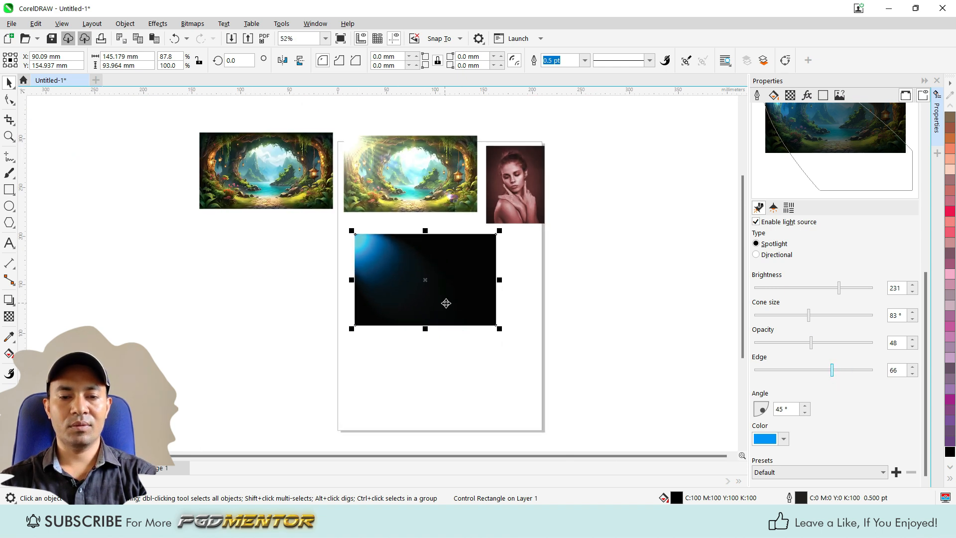
scroll(446, 303, up, 1)
Step: Add a second light source to the rectangle's Lighting Effects and move it near the upper-right corner
scroll(850, 259, up, 3)
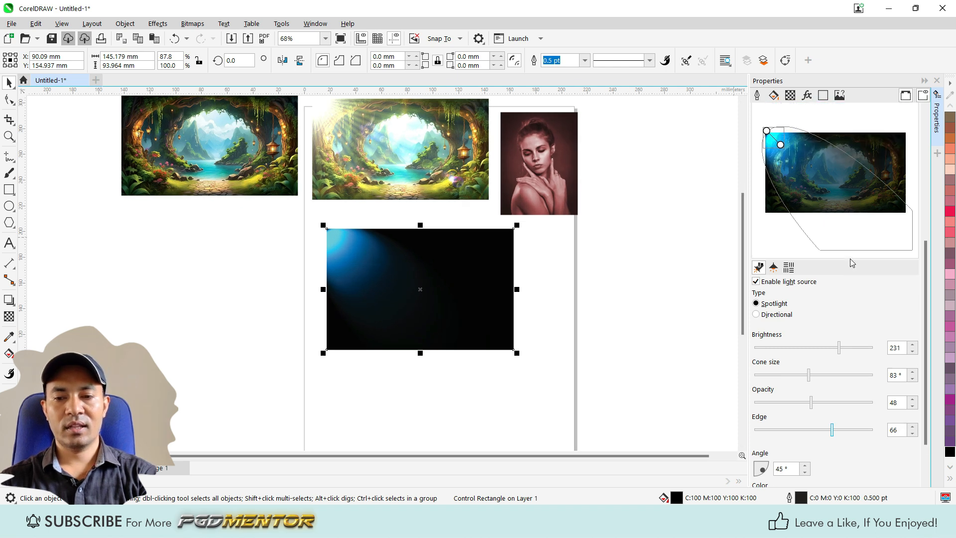
click(758, 198)
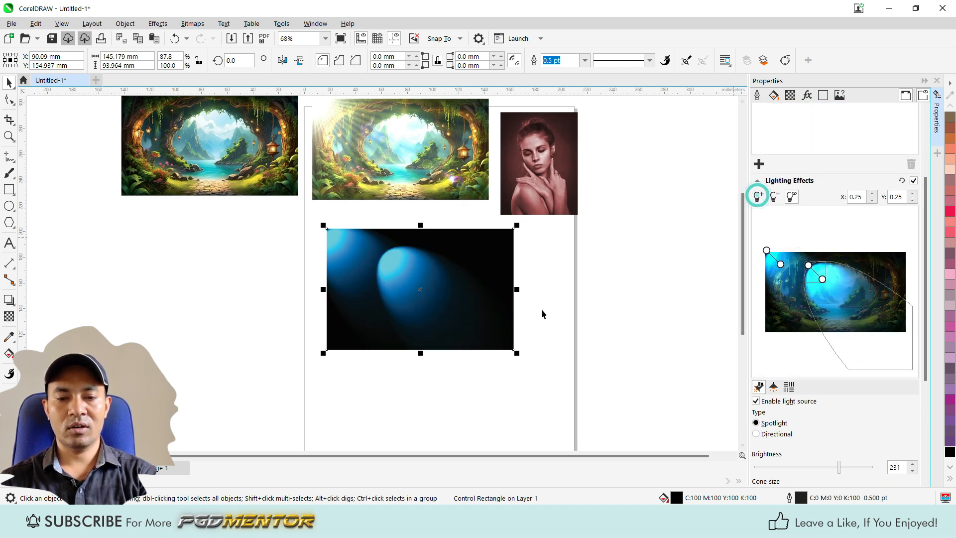
scroll(439, 294, down, 2)
scroll(438, 303, up, 4)
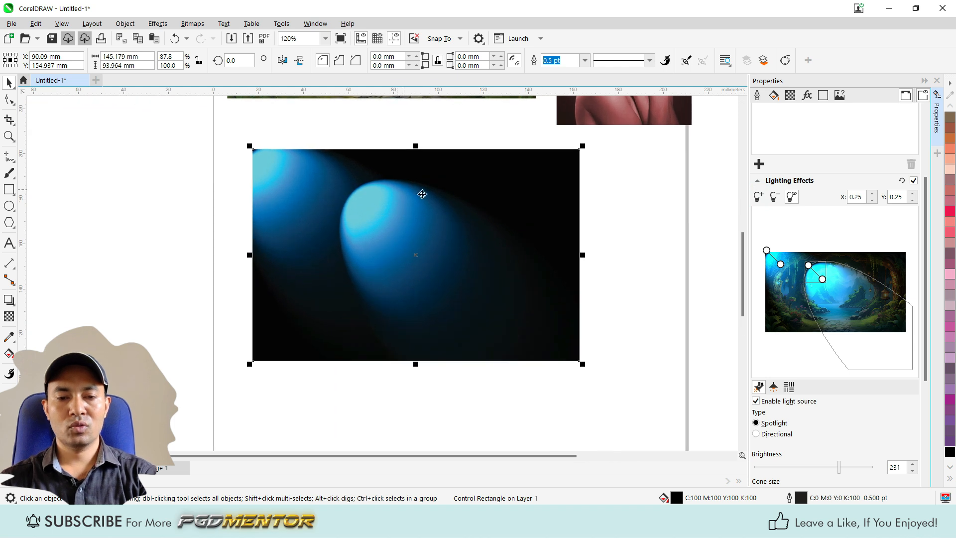
drag(810, 267, 886, 257)
scroll(697, 274, down, 2)
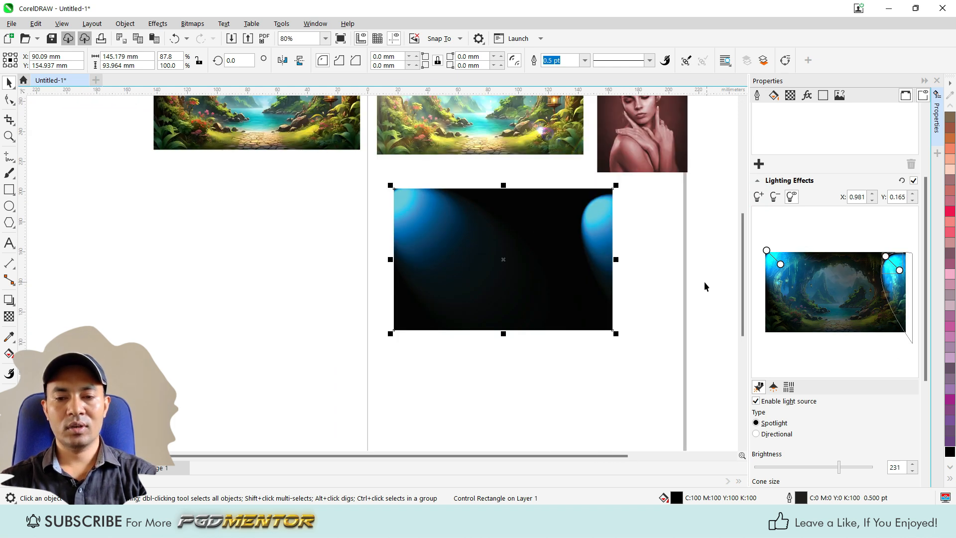
scroll(553, 274, up, 1)
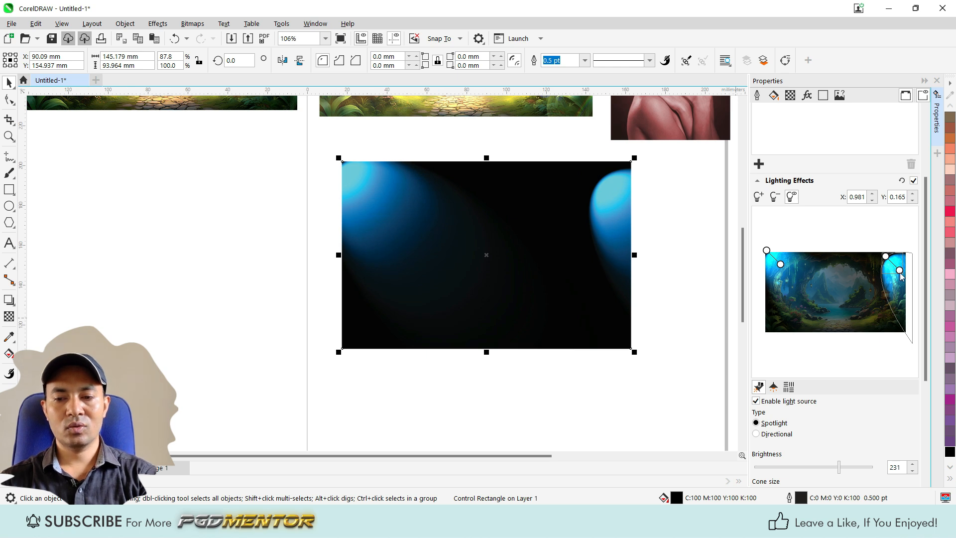
Step: Aim the second spotlight down and inward, and reposition it at the upper-right corner to mirror the first light
drag(899, 271, 869, 266)
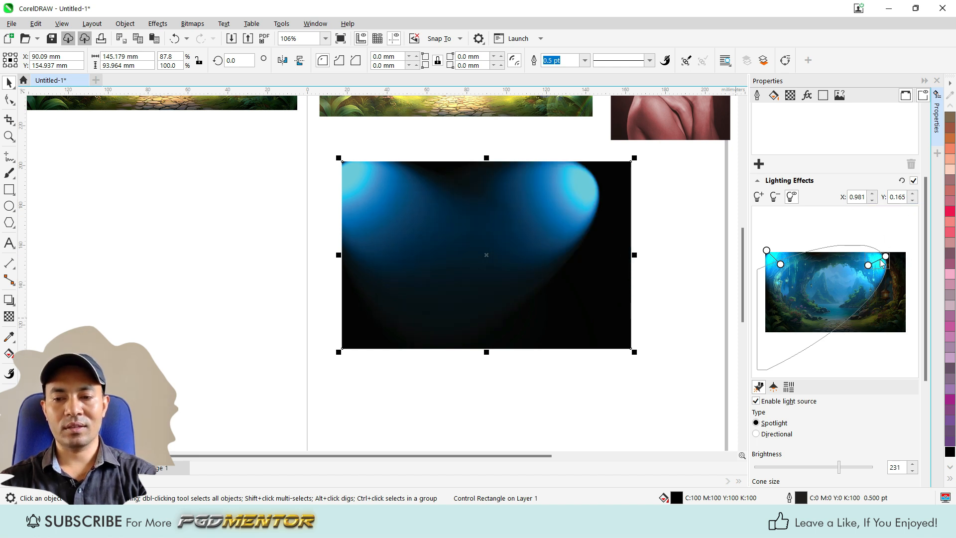
mouse_move(887, 259)
mouse_down()
mouse_move(903, 258)
mouse_move(889, 272)
mouse_up()
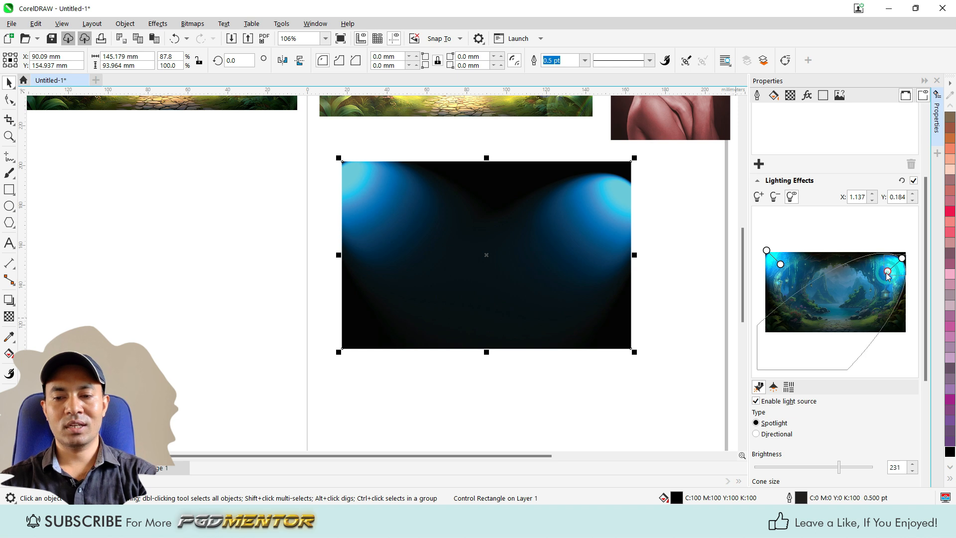
drag(902, 264, 901, 260)
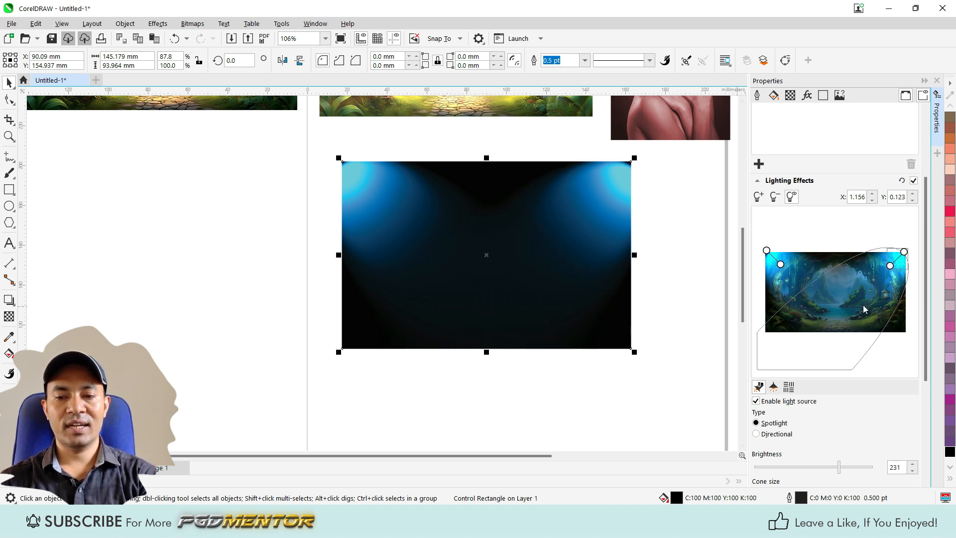
Step: Change the second spotlight's color to red #FF2B05
scroll(807, 269, down, 3)
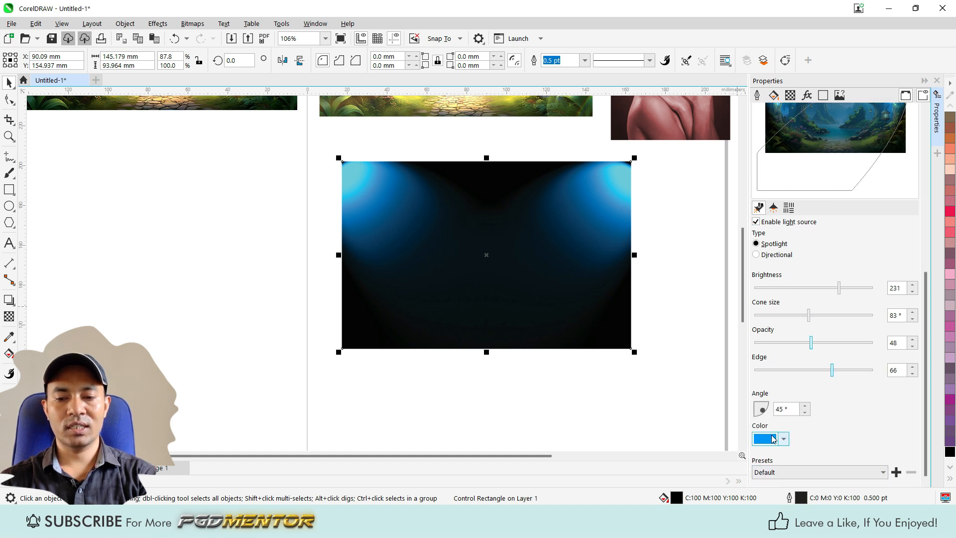
click(773, 438)
drag(807, 385, 760, 384)
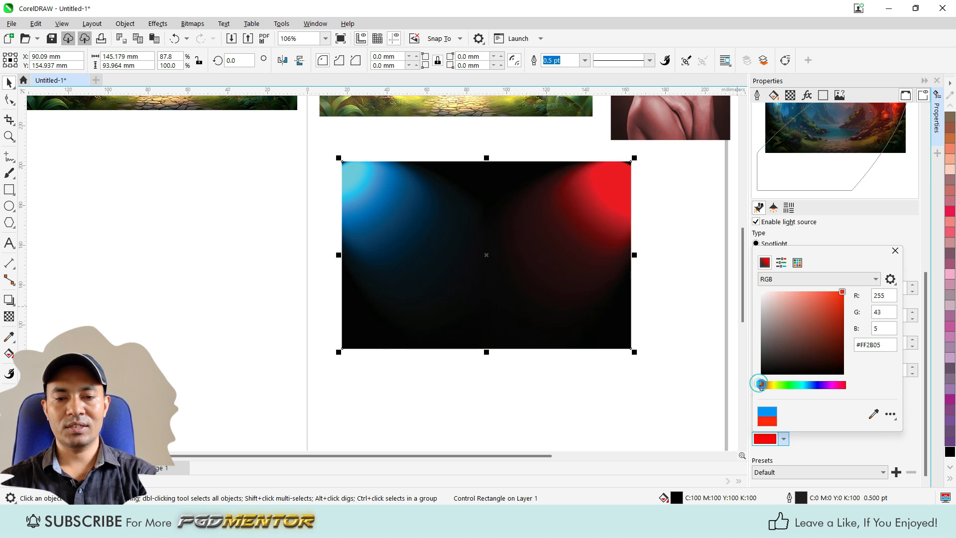
click(558, 422)
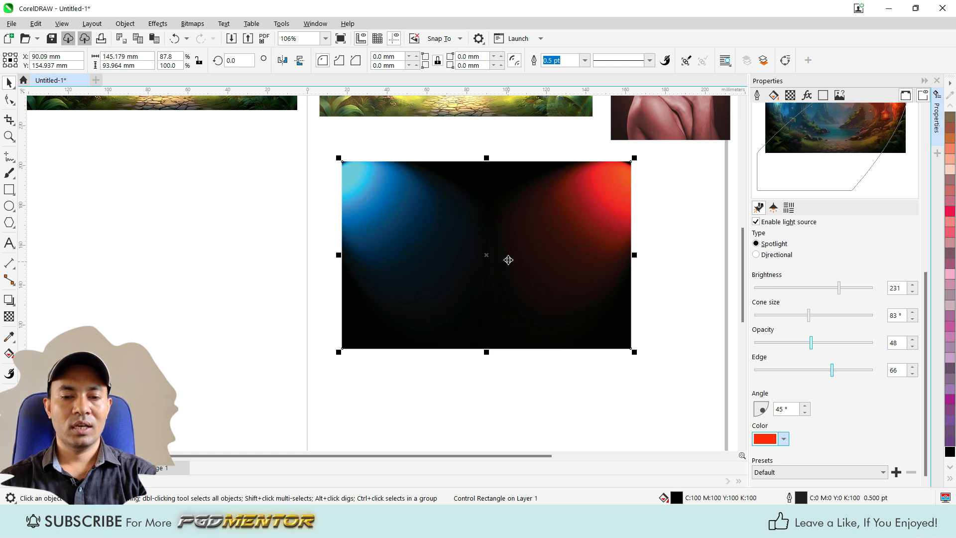
scroll(507, 262, up, 1)
scroll(452, 301, down, 1)
scroll(470, 243, up, 1)
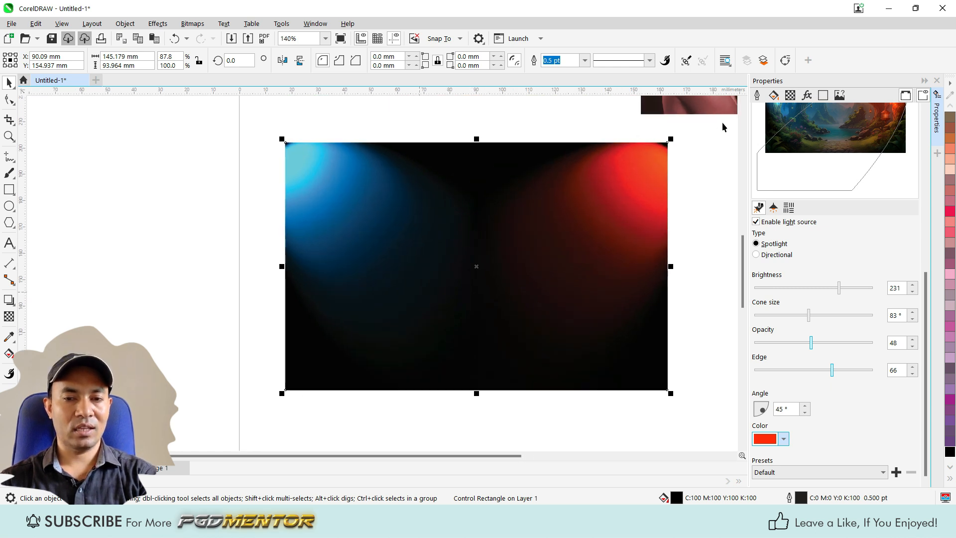
Step: Copy the cut-out woman image pngwing.com (10) from the desktop's Blur folder and switch back to CorelDRAW
click(889, 8)
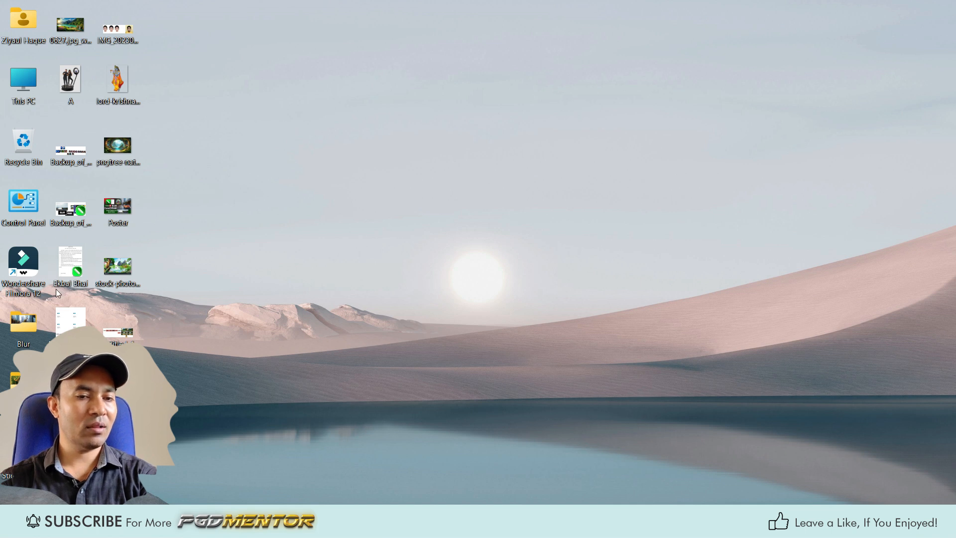
double_click(22, 328)
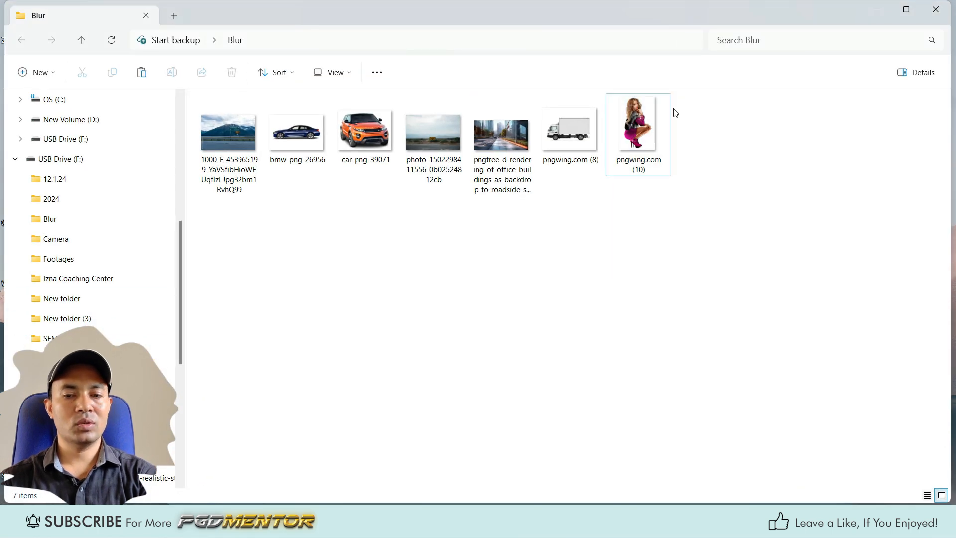
double_click(648, 119)
click(878, 10)
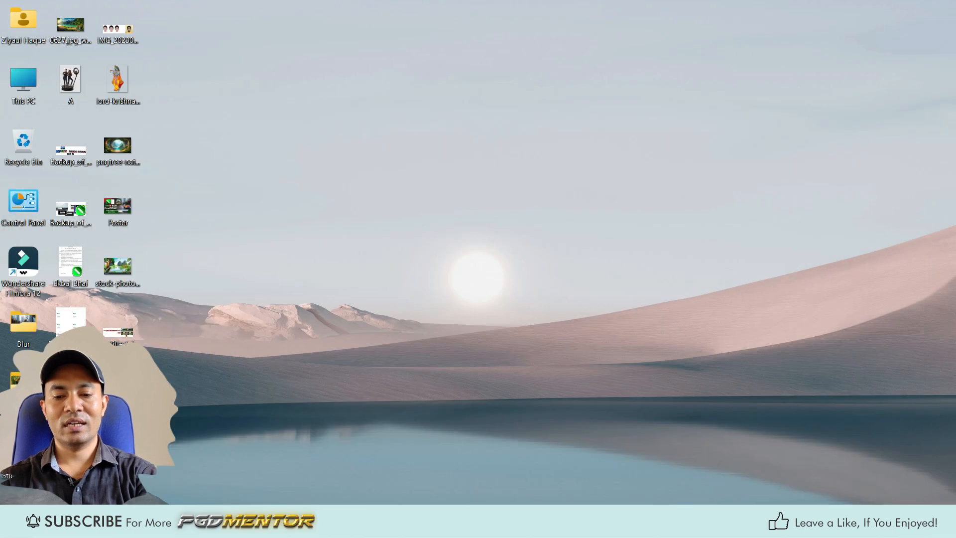
click(670, 519)
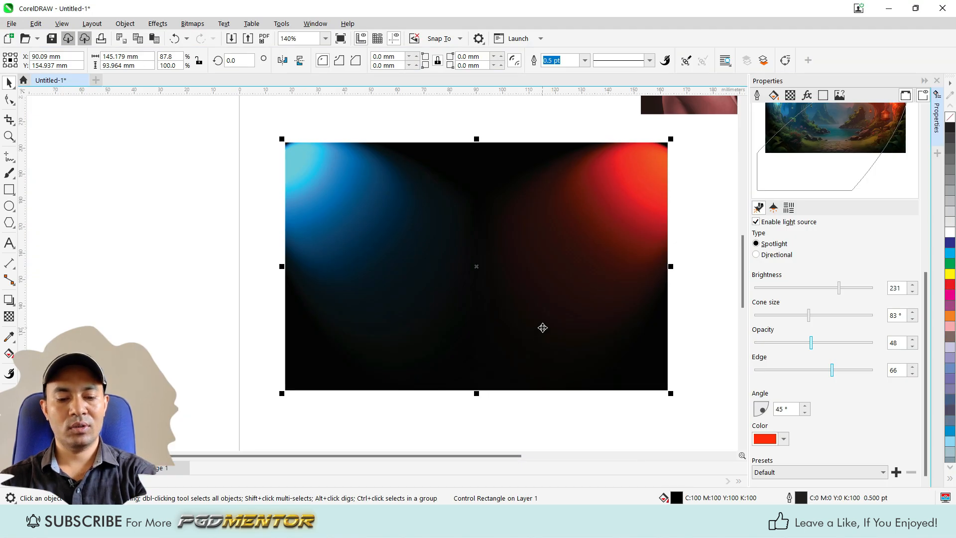
Step: Paste the cut-out woman, scale her to about 42 x 63 mm, and place her centrally between the two spotlights
key(ctrl+v)
drag(527, 301, 474, 295)
drag(548, 192, 542, 199)
scroll(432, 279, up, 2)
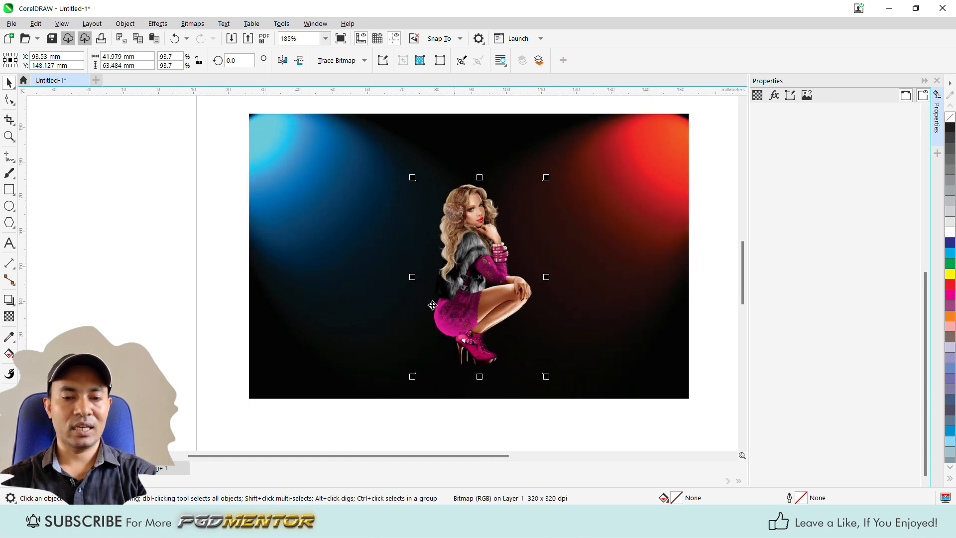
scroll(468, 284, up, 1)
mouse_move(467, 356)
mouse_down()
mouse_move(471, 330)
mouse_move(470, 350)
mouse_up()
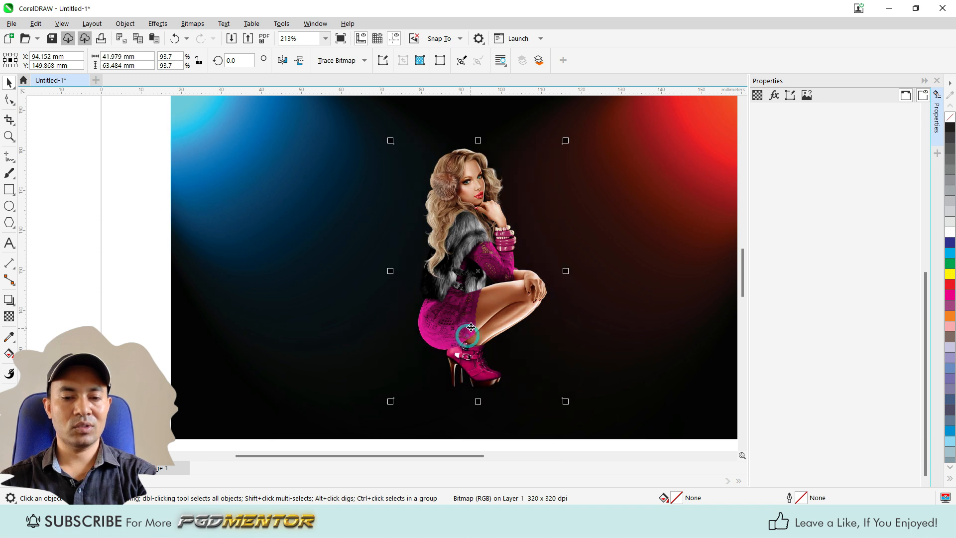
Step: Create a vertically mirrored copy of the woman directly below her, at the same size, as a floor reflection
scroll(472, 294, down, 3)
scroll(473, 235, up, 1)
drag(476, 188, 486, 360)
scroll(475, 398, up, 10)
scroll(449, 226, down, 5)
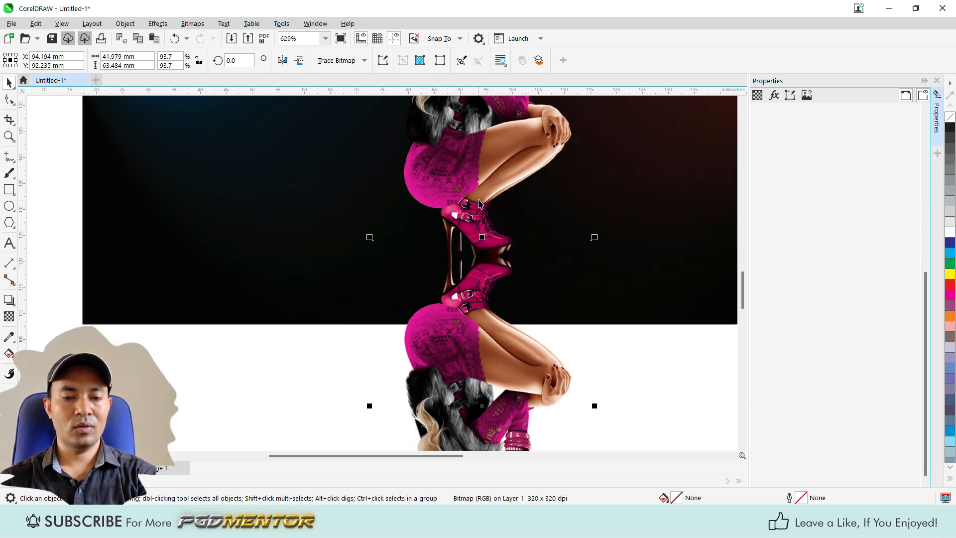
scroll(449, 227, up, 2)
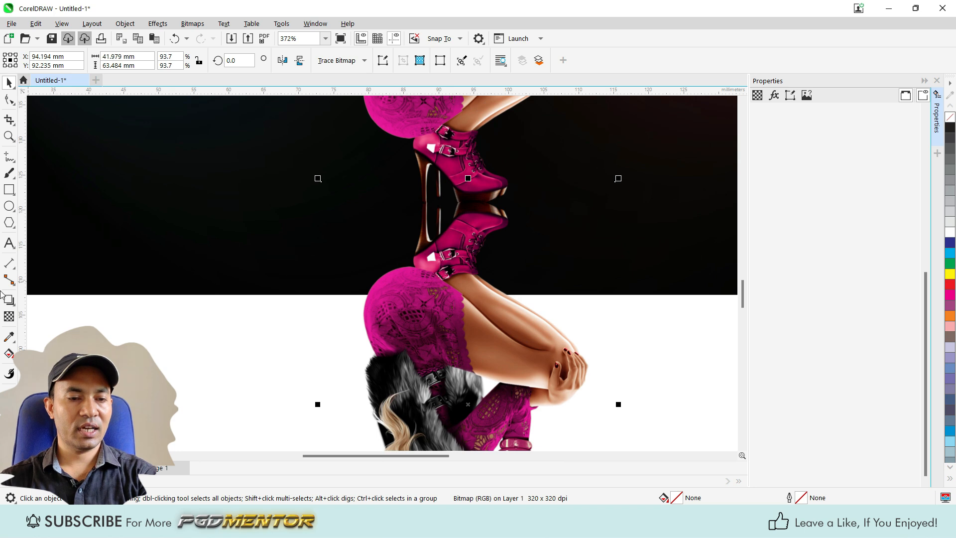
Step: Fade the mirrored copy downward with a vertical linear transparency that ends near the background's lower edge
click(9, 316)
drag(450, 129, 449, 283)
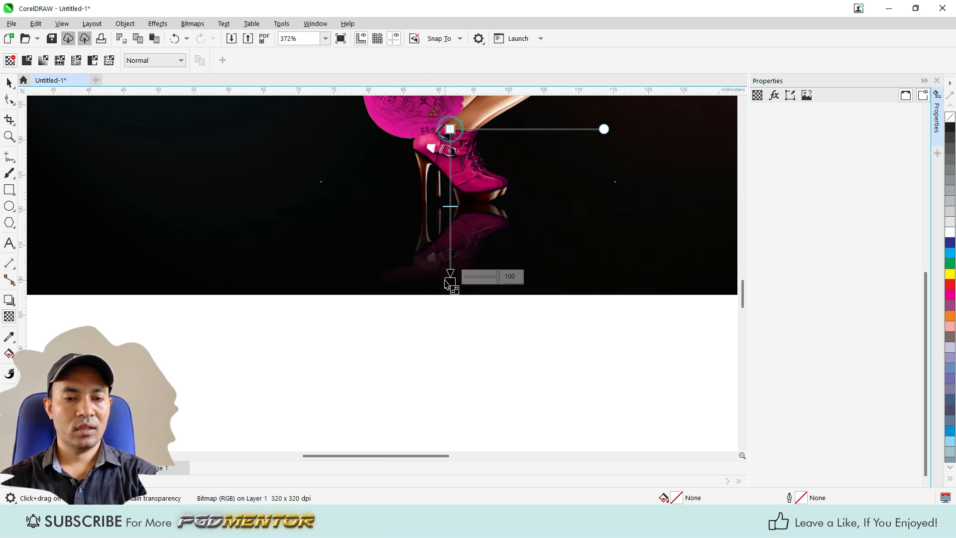
drag(450, 198, 451, 187)
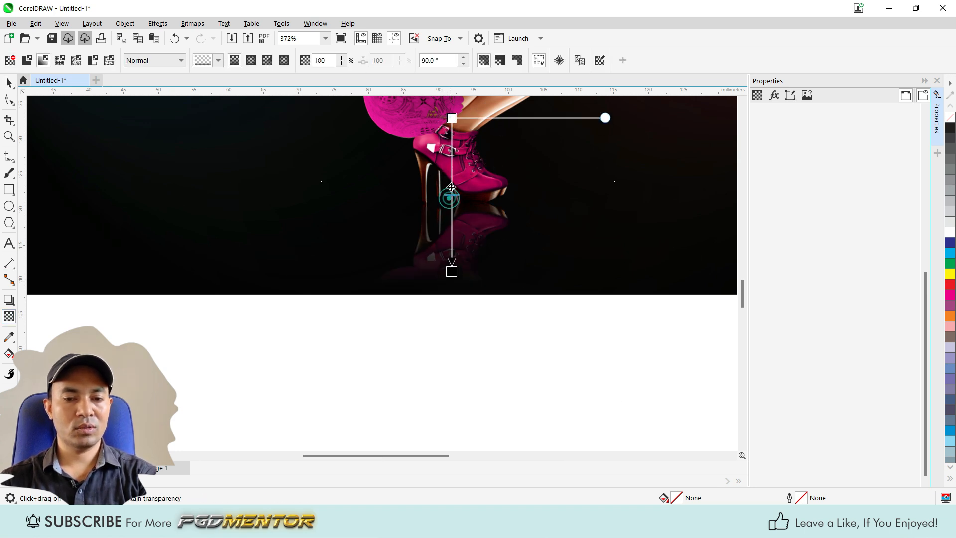
key(space)
scroll(466, 272, down, 1)
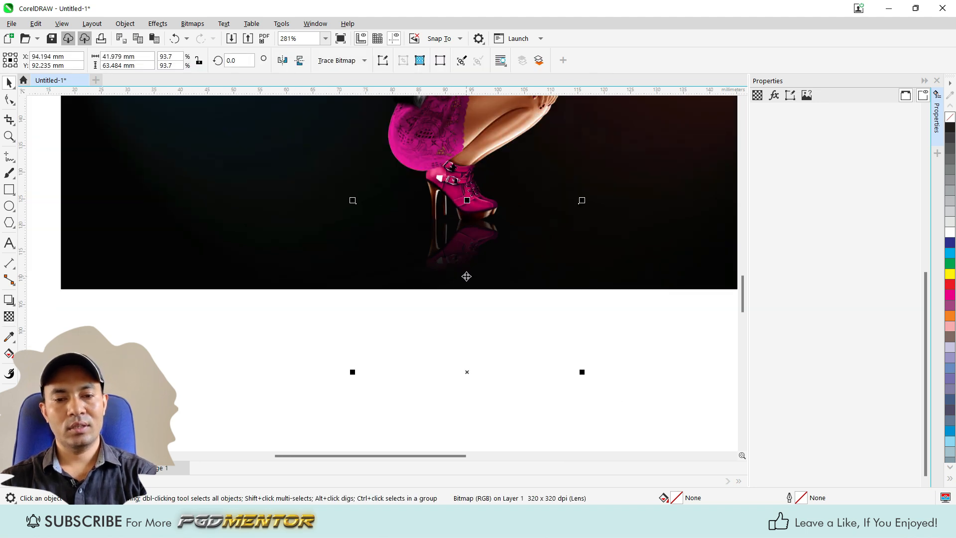
scroll(467, 277, down, 3)
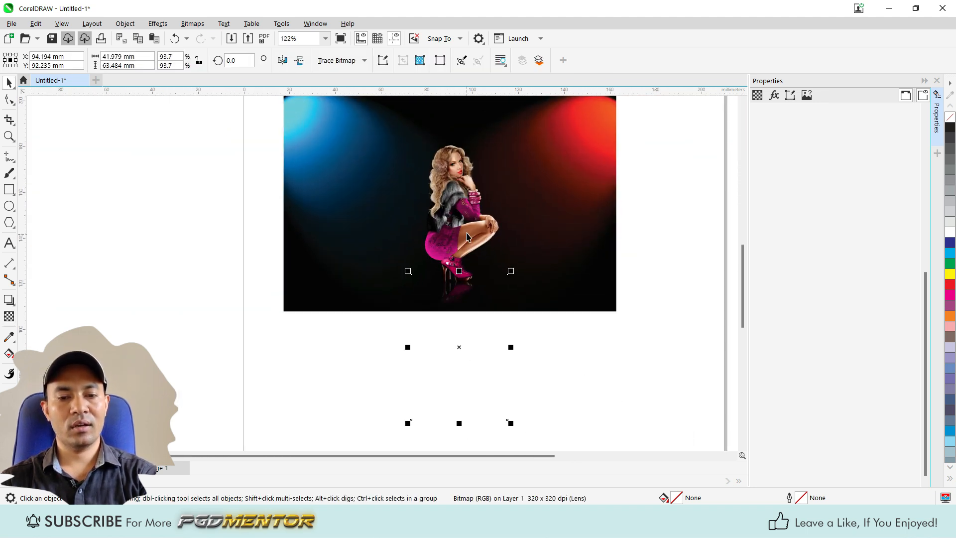
Step: Group the woman with her reflection
shift+click(466, 237)
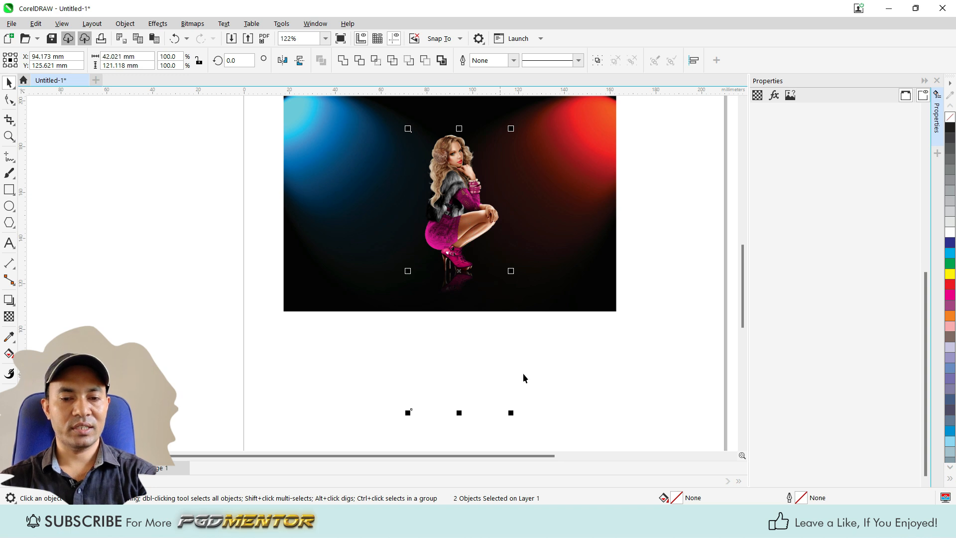
key(ctrl+g)
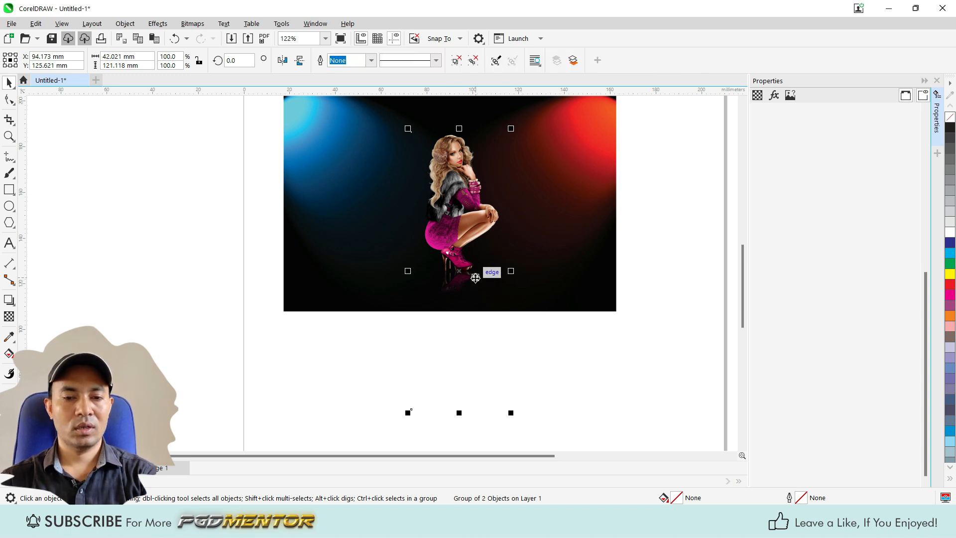
scroll(469, 277, down, 2)
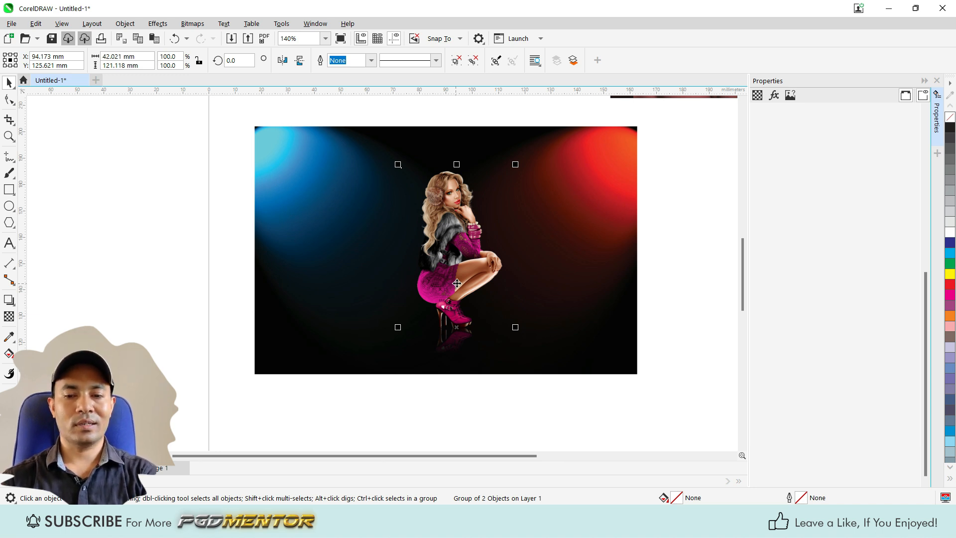
Step: PowerClip the grouped woman and lit background into a rectangle and move the composition off the page beside the portrait
drag(465, 288, 629, 210)
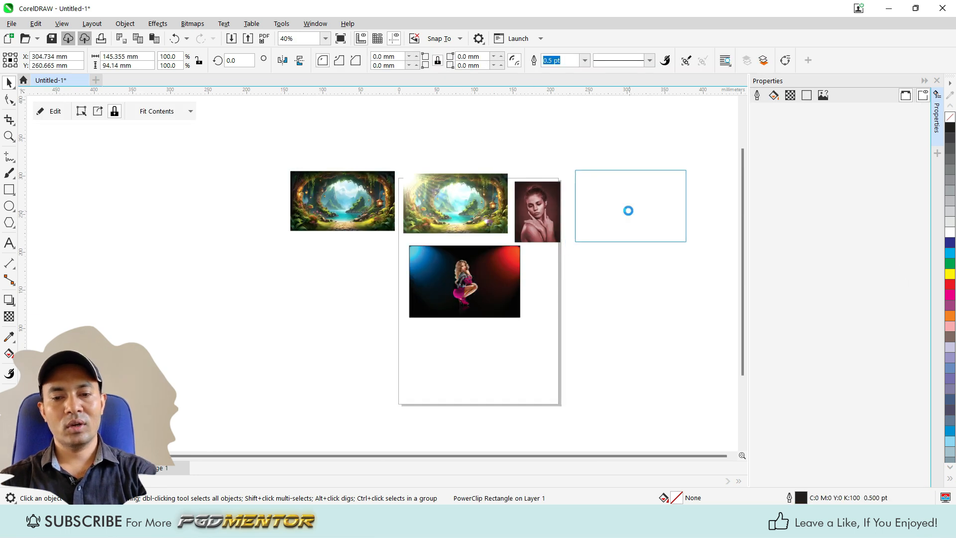
scroll(551, 272, up, 1)
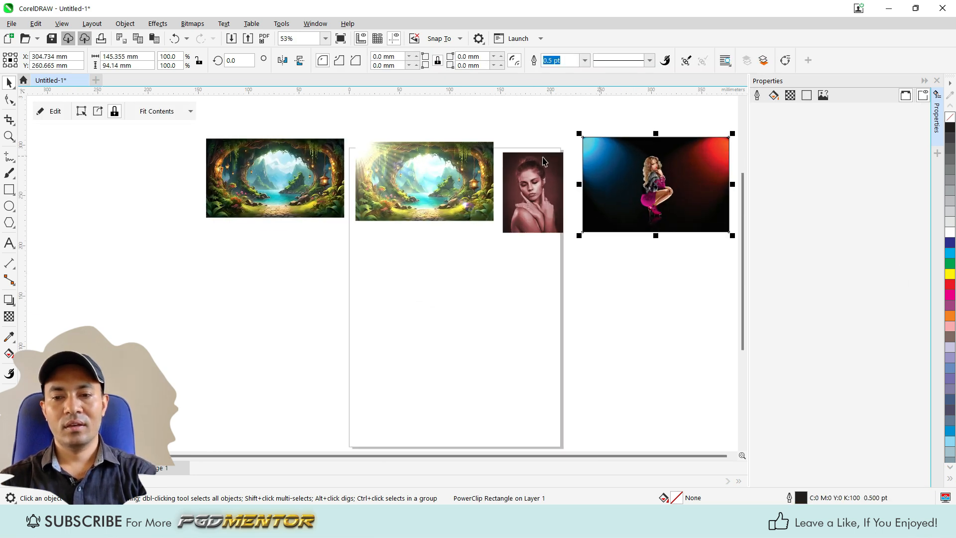
Step: Move the original forest image onto the empty page area below the others and delete its Lens Flare effect
drag(245, 187, 409, 297)
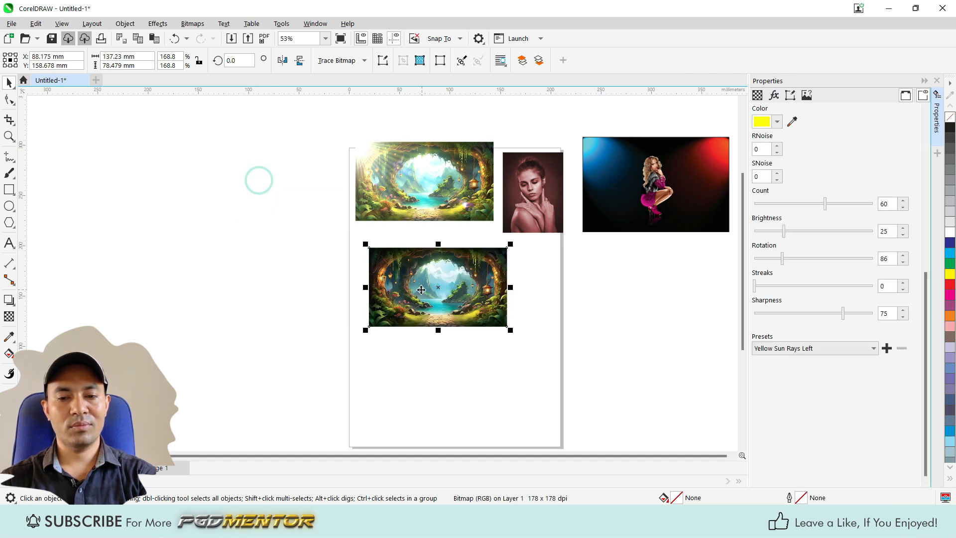
click(774, 95)
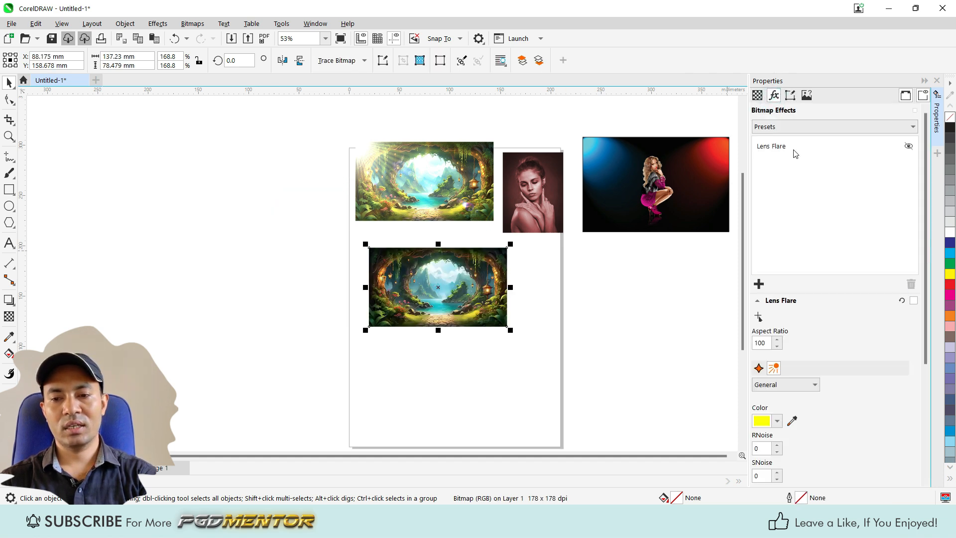
click(911, 284)
Step: Add the Camera effect Sepia Toning to the forest image and set the amount to age to 85
click(759, 284)
mouse_move(792, 351)
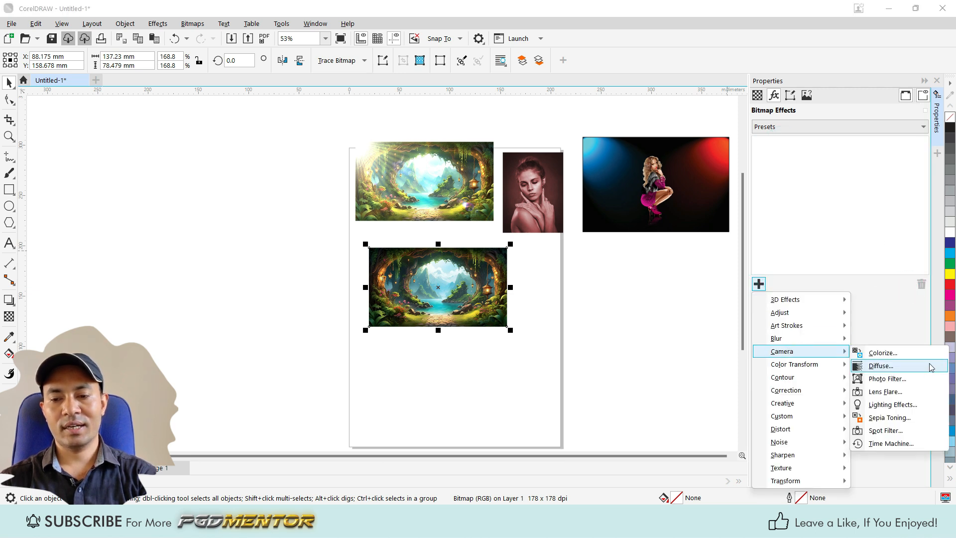
click(877, 422)
scroll(479, 349, up, 4)
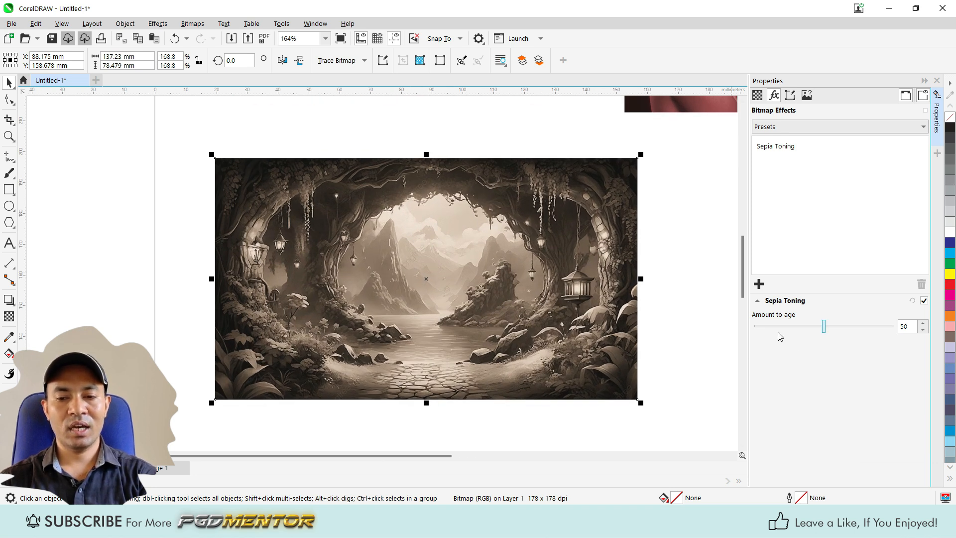
drag(824, 330, 873, 336)
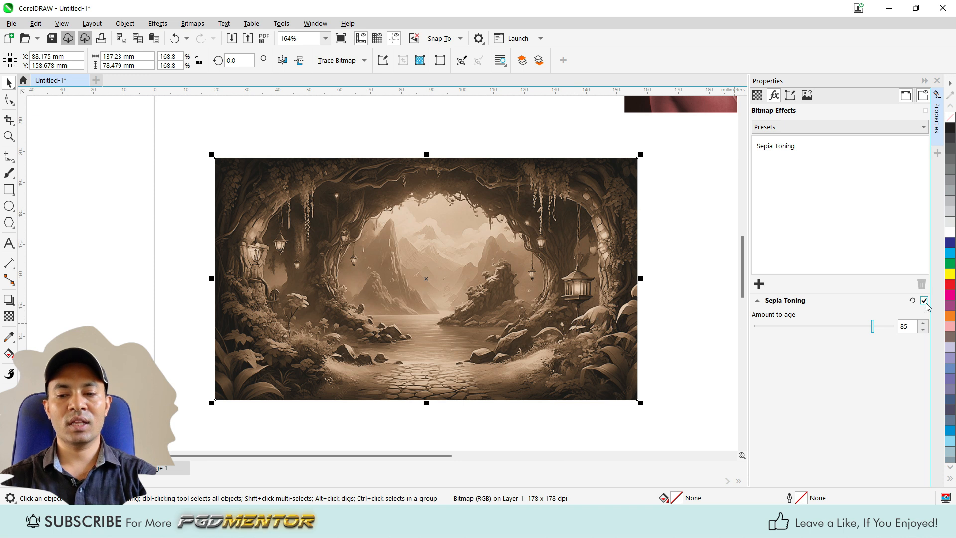
click(667, 242)
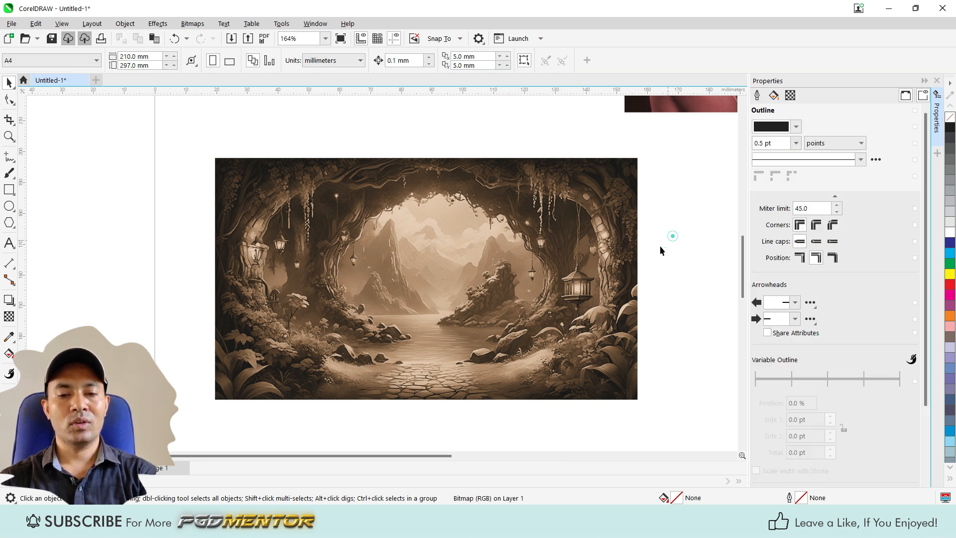
click(495, 272)
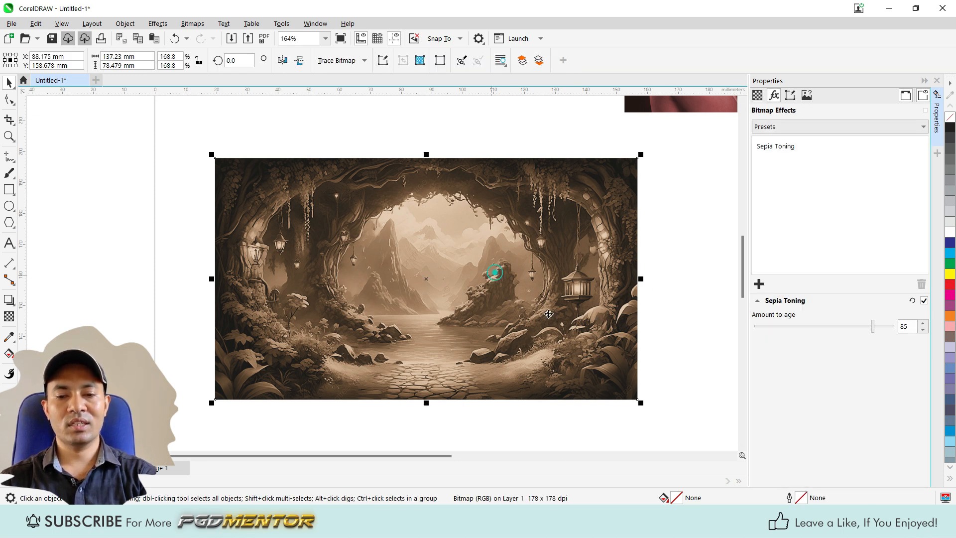
Step: Turn off the Sepia Toning effect and delete it from the forest image
click(925, 301)
click(787, 146)
click(921, 284)
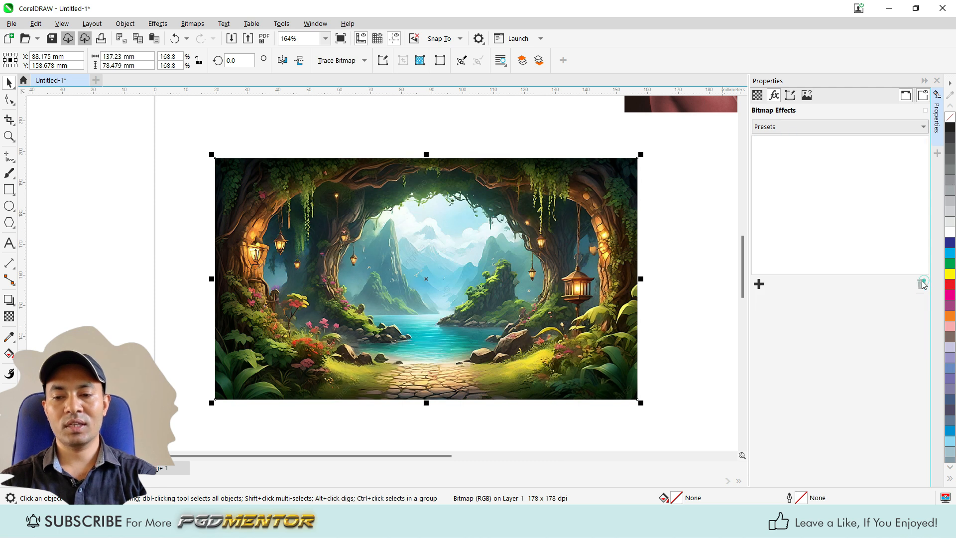
Step: Add the Camera effect Time Machine to the forest image and apply the dark brown style with the worn black frame
click(759, 284)
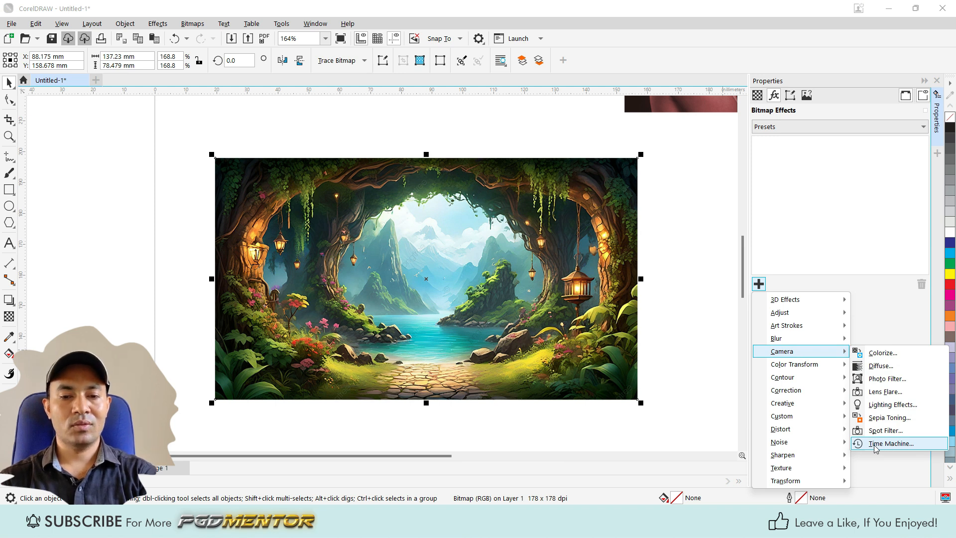
click(874, 444)
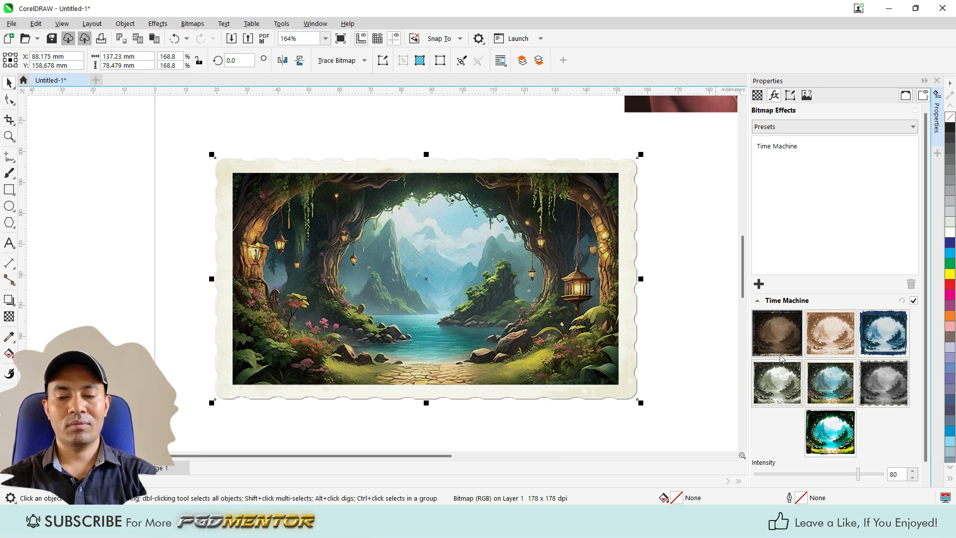
click(778, 331)
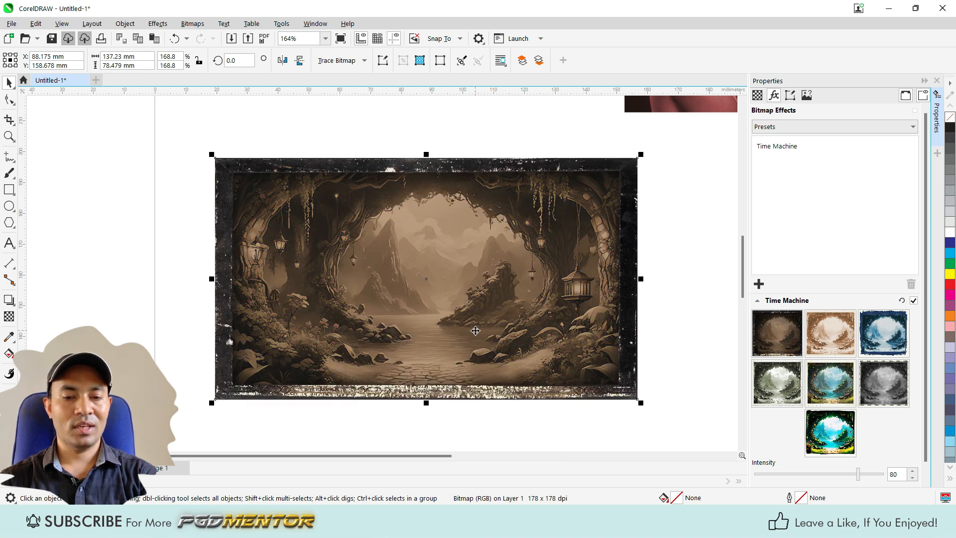
scroll(477, 330, up, 1)
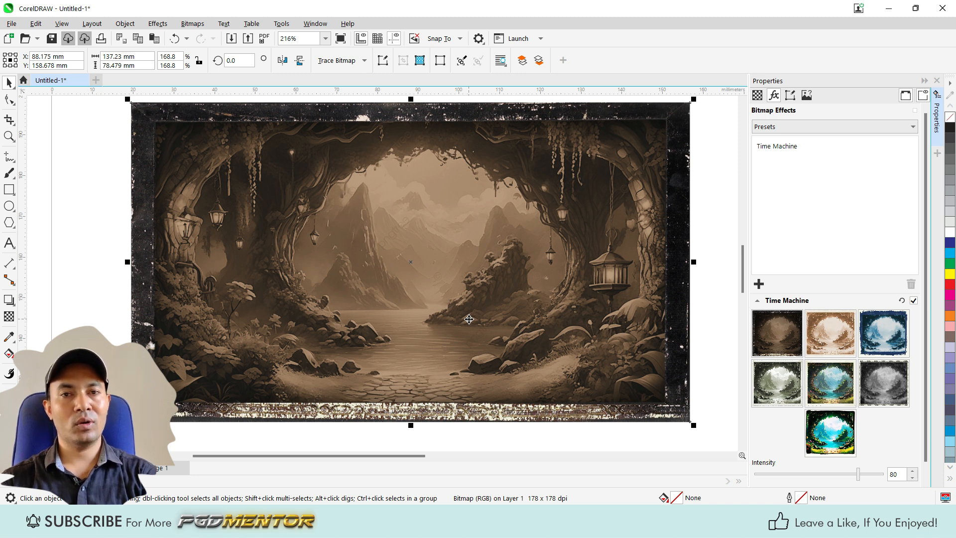
scroll(473, 254, down, 1)
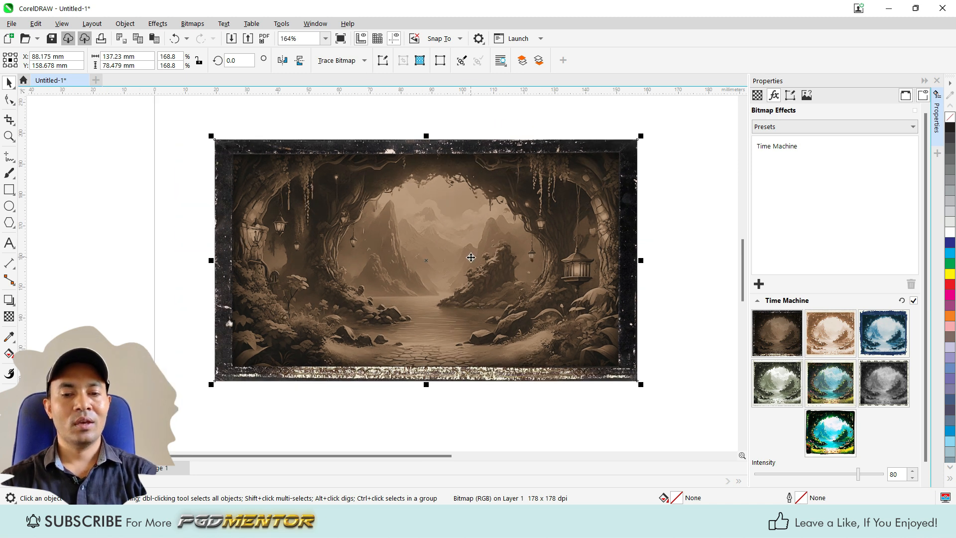
scroll(471, 258, down, 1)
scroll(513, 254, up, 1)
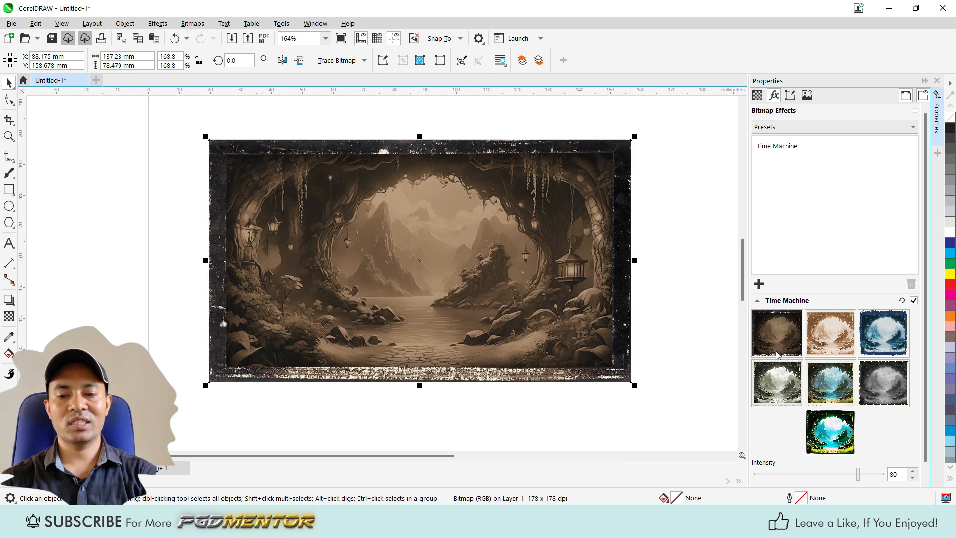
Step: Try the light sepia and blue Time Machine styles, and apply a black-and-white style with an ornamental border
click(836, 337)
click(891, 333)
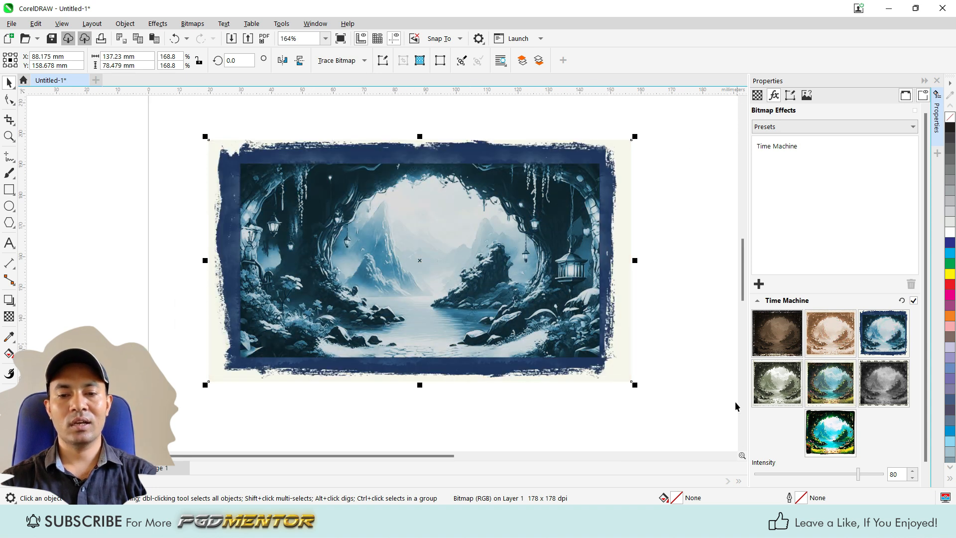
click(775, 384)
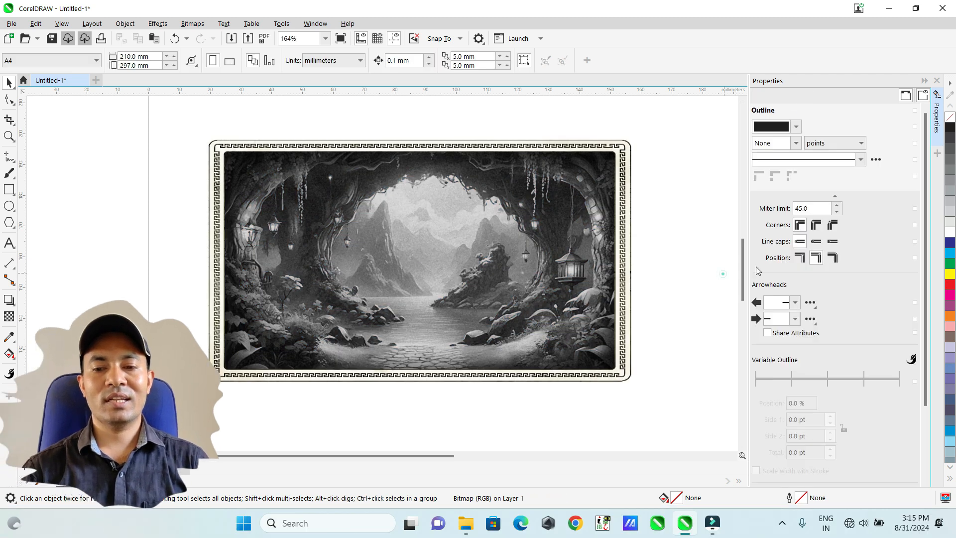